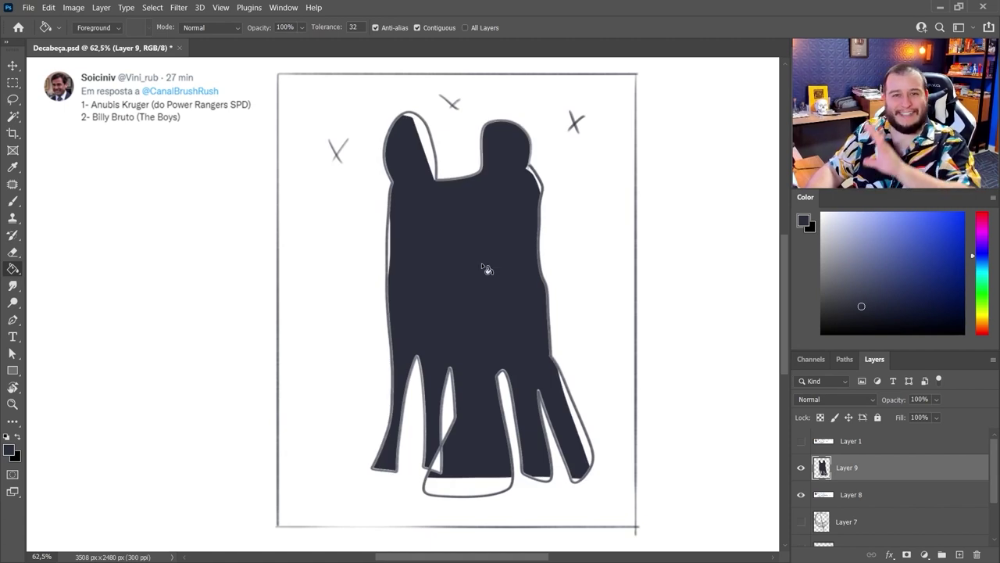
Step: Sketch loose background hills and ground lines around the dark two-figure silhouette with the Brush
key("b")
left_click_drag(283, 396, 389, 419)
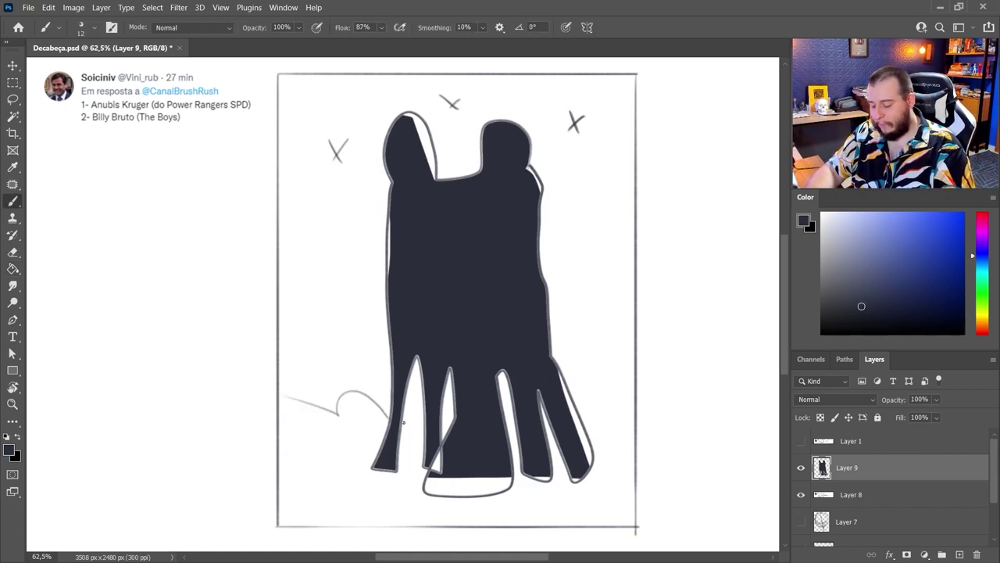
mouse_move(568, 405)
left_mouse_down()
mouse_move(605, 389)
mouse_move(633, 400)
left_mouse_up()
mouse_move(625, 444)
left_mouse_down()
mouse_move(562, 464)
mouse_move(343, 472)
left_mouse_up()
mouse_move(332, 498)
left_mouse_down()
mouse_move(261, 504)
mouse_move(614, 510)
mouse_move(591, 520)
left_mouse_up()
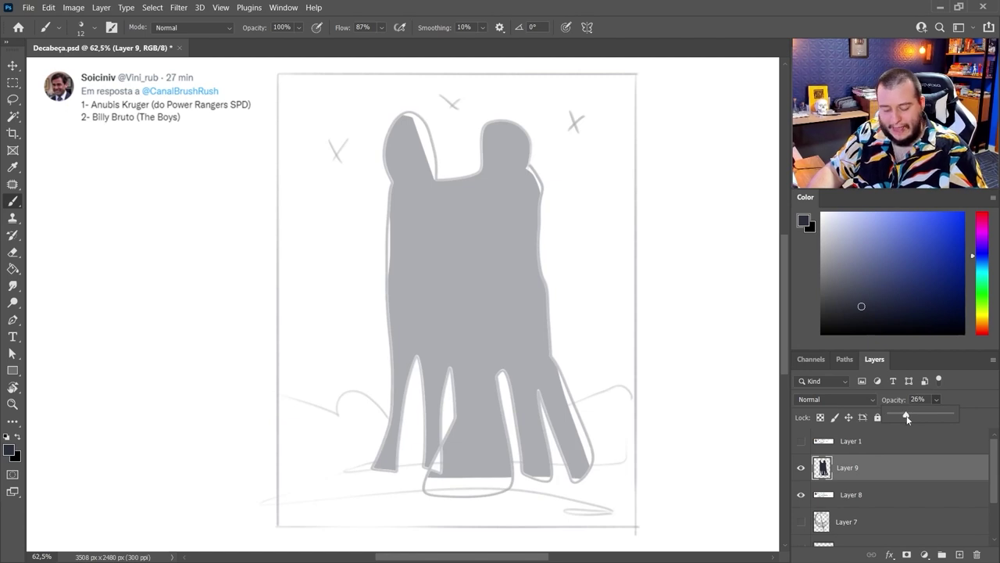
Step: Add a new layer above the faded silhouette and set the brush to 8 px with 89% flow
left_click(960, 554)
right_click(544, 301)
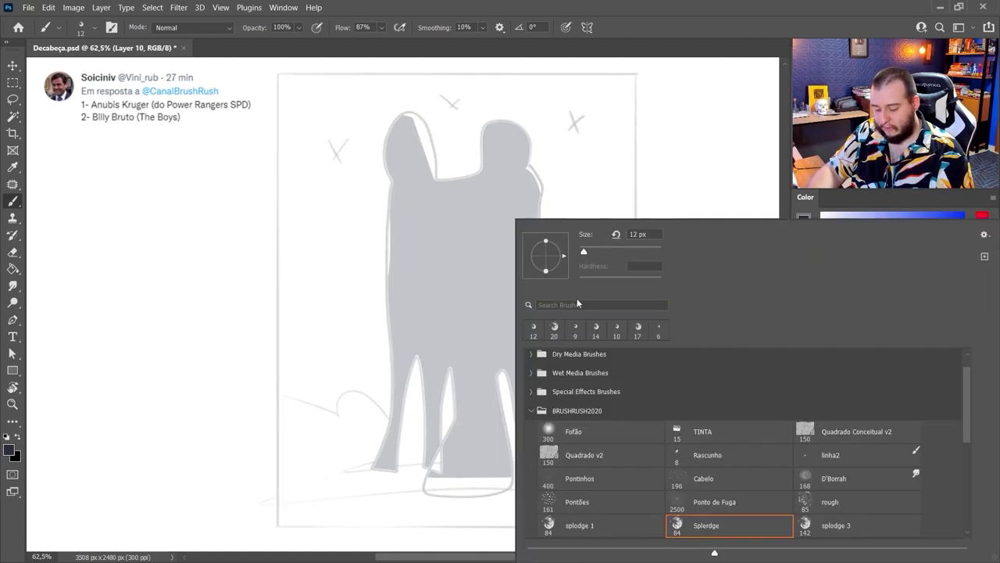
type("8")
key("Return")
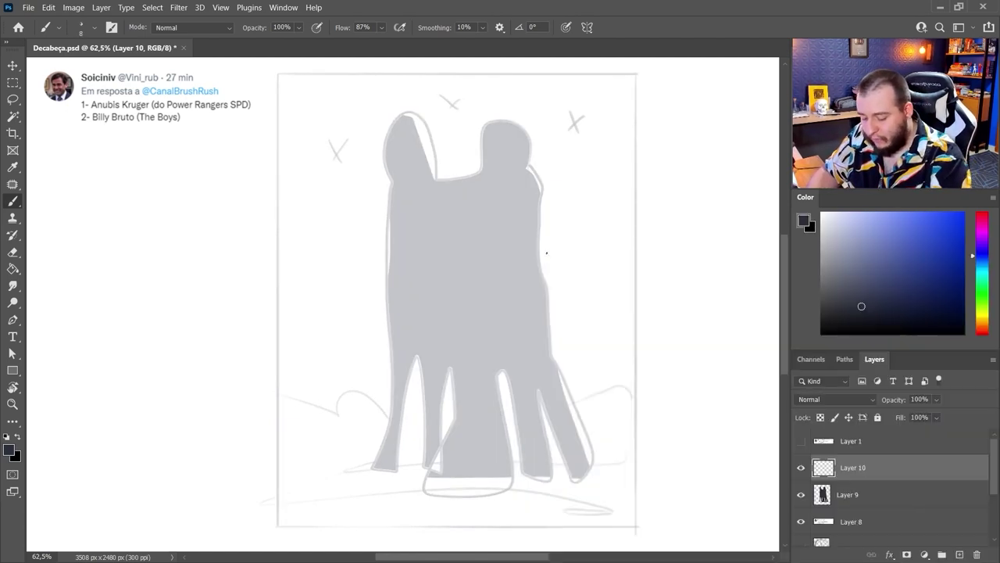
left_click(381, 27)
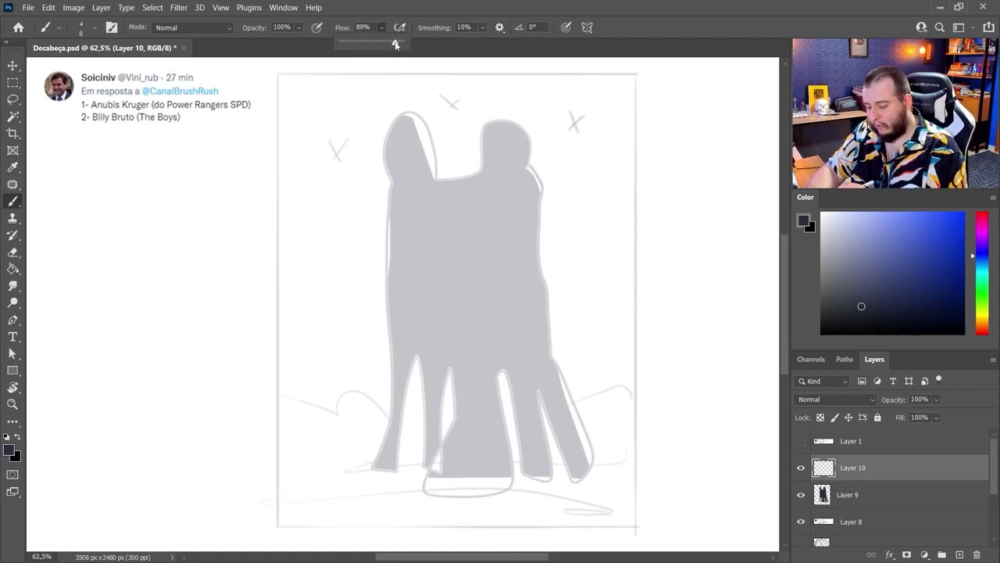
left_click(632, 335)
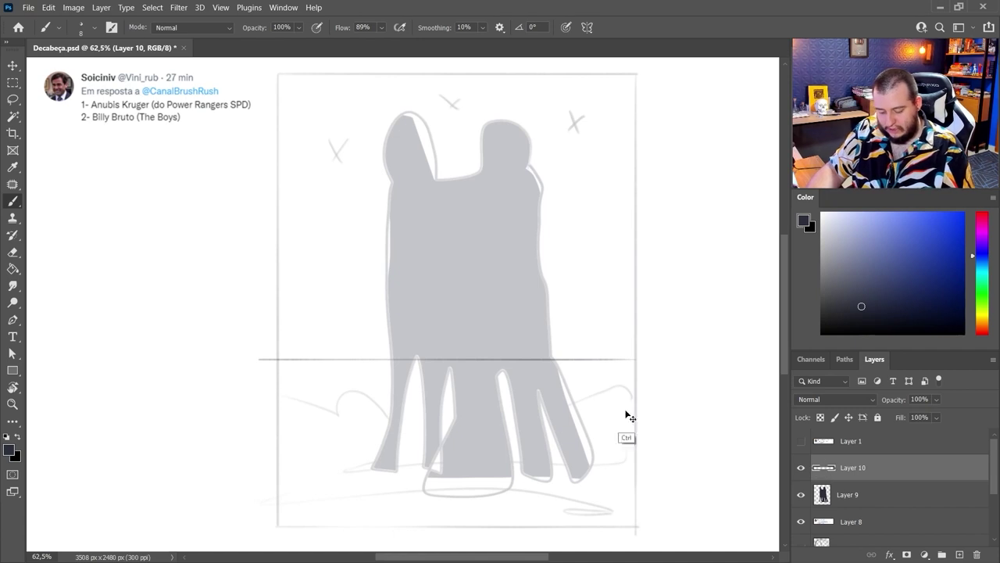
Step: Draw a straight horizon line at knee height, with perspective guides from its ends and vertical guides through both figures
mouse_move(650, 361)
left_mouse_down()
mouse_move(463, 408)
mouse_move(709, 392)
left_mouse_up()
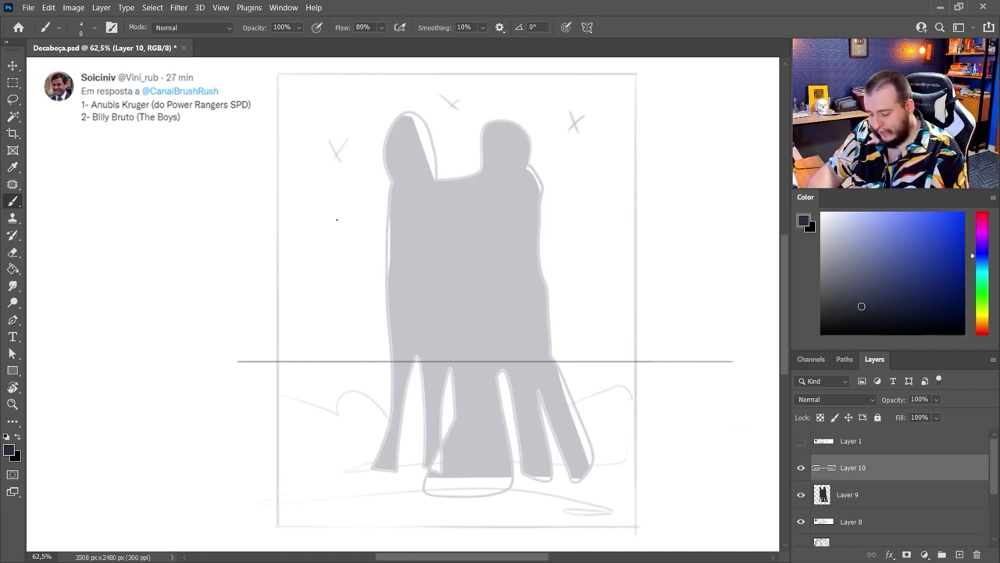
left_click(230, 361, "shift")
left_click(429, 96, "shift")
left_click(733, 361, "shift")
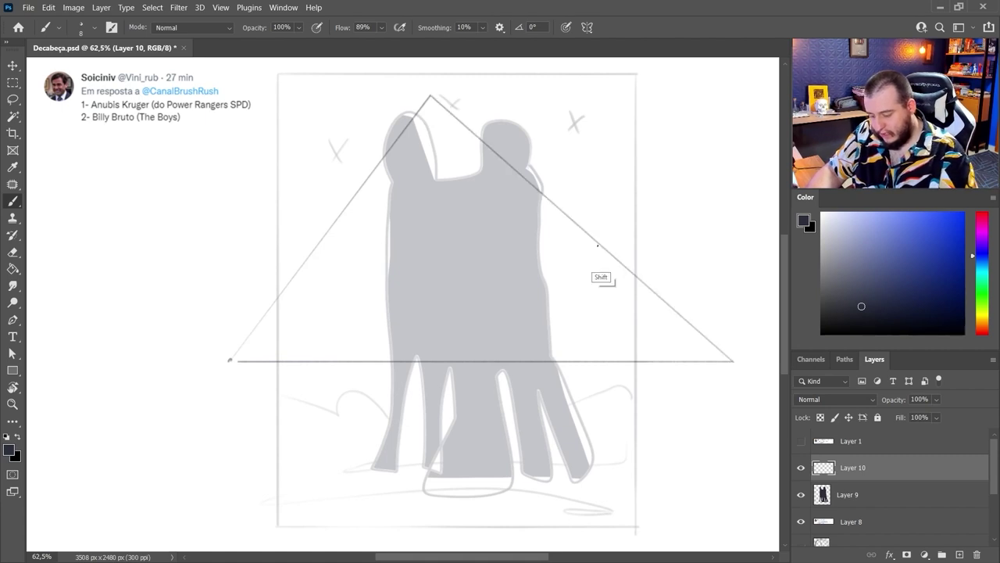
left_click(508, 105, "shift")
left_click(505, 512, "shift")
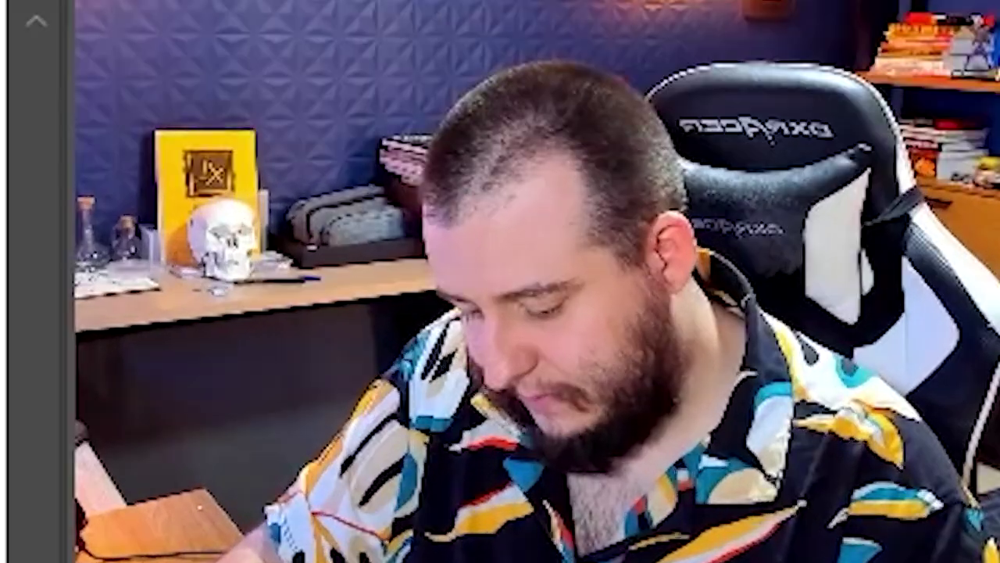
key("ctrl+z")
left_click_drag(386, 170, 395, 365)
left_click(386, 447, "shift")
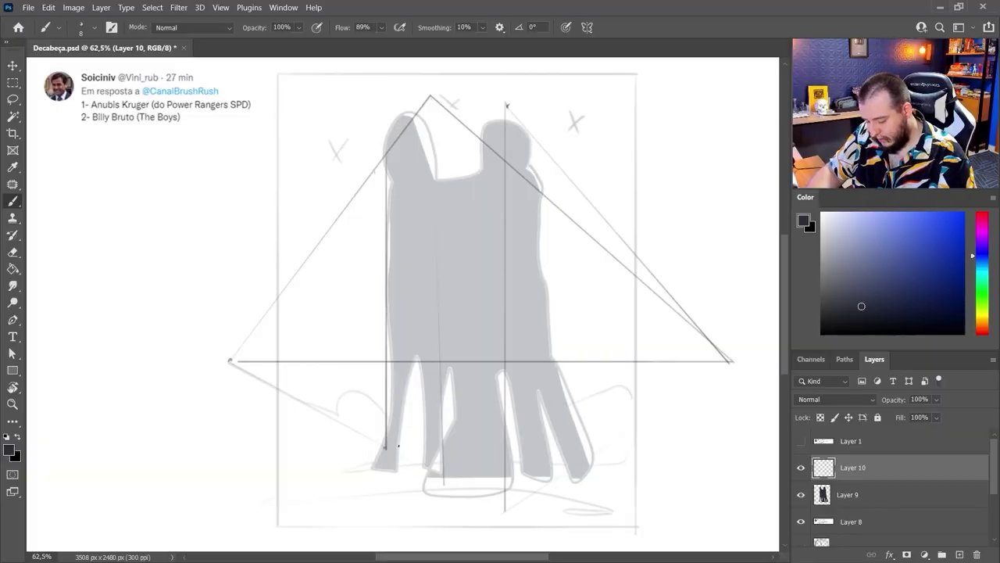
Step: Rough out the heads, shoulders and body contours of the two standing figures over the silhouette
mouse_move(385, 447)
left_mouse_down()
mouse_move(422, 444)
mouse_move(456, 472)
mouse_move(550, 480)
mouse_move(587, 467)
left_mouse_up()
left_click_drag(484, 127, 537, 165)
mouse_move(407, 129)
left_mouse_down()
mouse_move(400, 172)
mouse_move(397, 162)
mouse_move(429, 138)
left_mouse_up()
mouse_move(397, 154)
left_mouse_down()
mouse_move(442, 163)
mouse_move(387, 181)
mouse_move(436, 174)
mouse_move(383, 211)
left_mouse_up()
left_click_drag(441, 185, 393, 207)
mouse_move(388, 210)
left_mouse_down()
mouse_move(386, 282)
mouse_move(404, 399)
mouse_move(397, 447)
mouse_move(421, 353)
mouse_move(413, 475)
mouse_move(440, 470)
left_mouse_up()
key("ctrl+z")
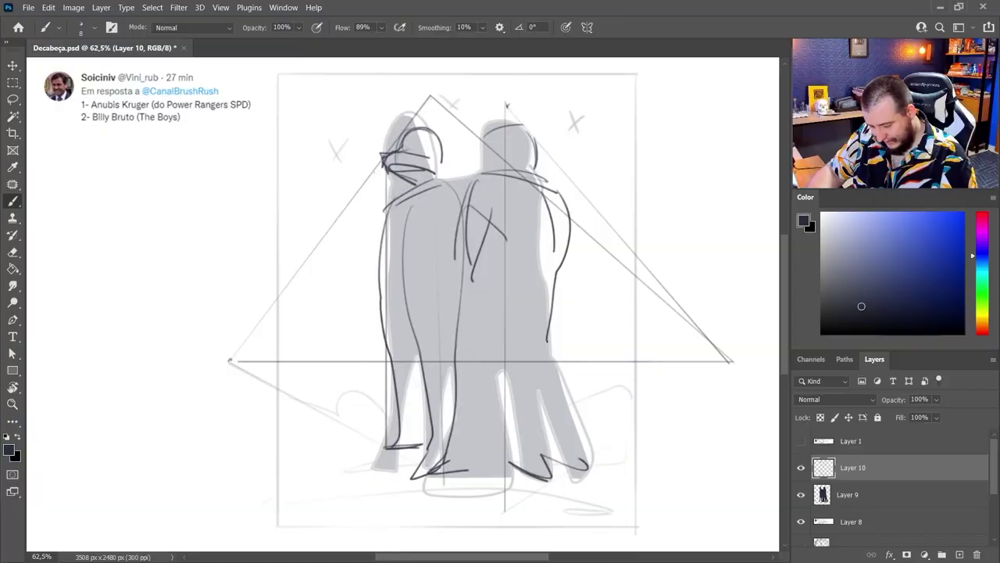
Step: Sketch the right figure's arm, hip line and both legs down to the feet
mouse_move(486, 225)
left_mouse_down()
mouse_move(489, 302)
mouse_move(556, 312)
left_mouse_up()
mouse_move(548, 266)
left_mouse_down()
mouse_move(510, 468)
mouse_move(558, 327)
mouse_move(575, 467)
left_mouse_up()
mouse_move(498, 278)
left_mouse_down()
mouse_move(497, 450)
mouse_move(509, 467)
left_mouse_up()
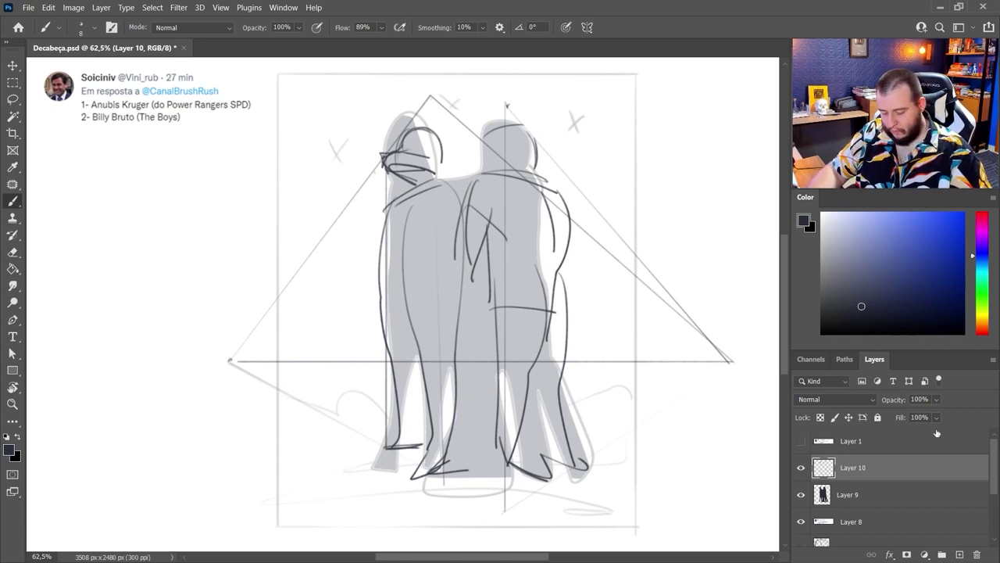
Step: Hide the first figure sketch and, on a new layer, try a straight horizon line at shin height
left_click(801, 468)
left_click(959, 554)
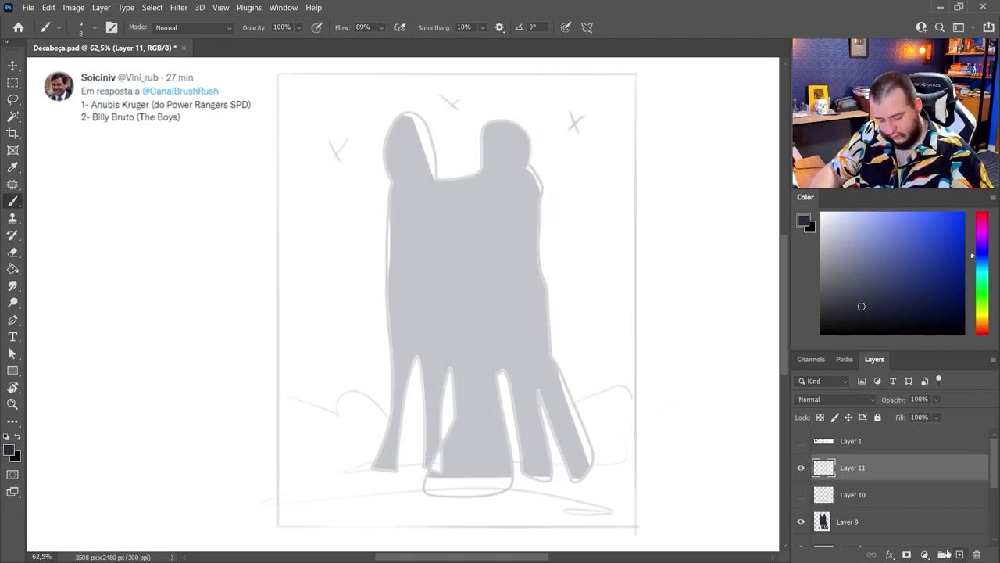
mouse_move(691, 432)
left_mouse_down()
mouse_move(337, 435)
mouse_move(205, 463)
mouse_move(454, 429)
mouse_move(738, 477)
left_mouse_up()
key("ctrl+z")
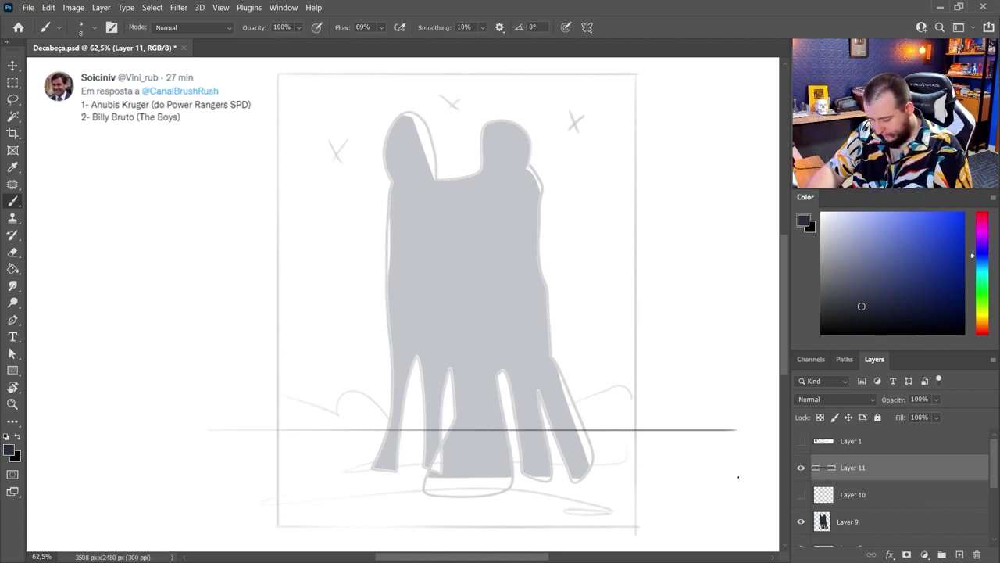
Step: Draw straight perspective guides from both ends of the lower horizon to a point below the figures' feet
left_click(212, 431)
left_click(473, 494, "shift")
left_click(740, 431, "shift")
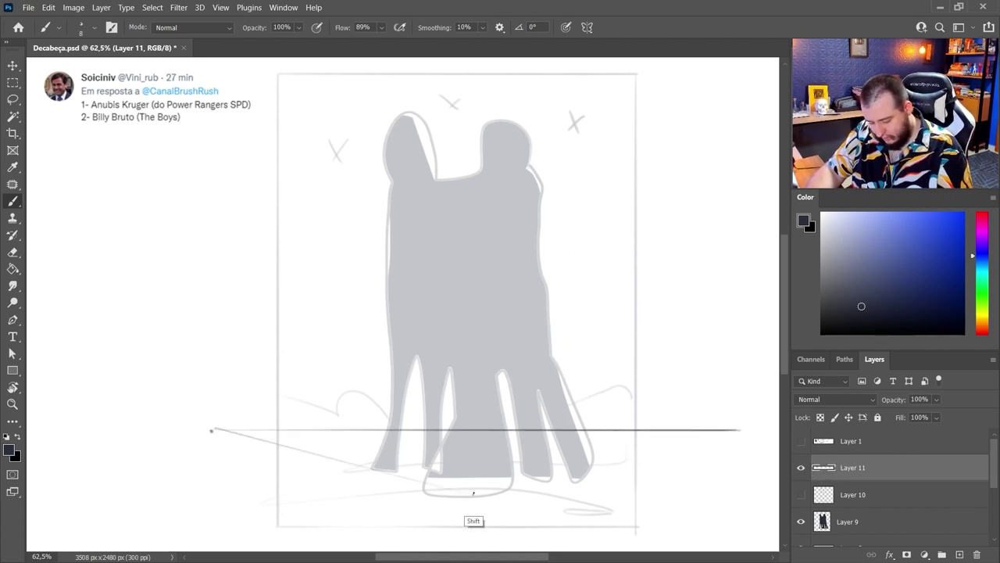
left_click(474, 492, "shift")
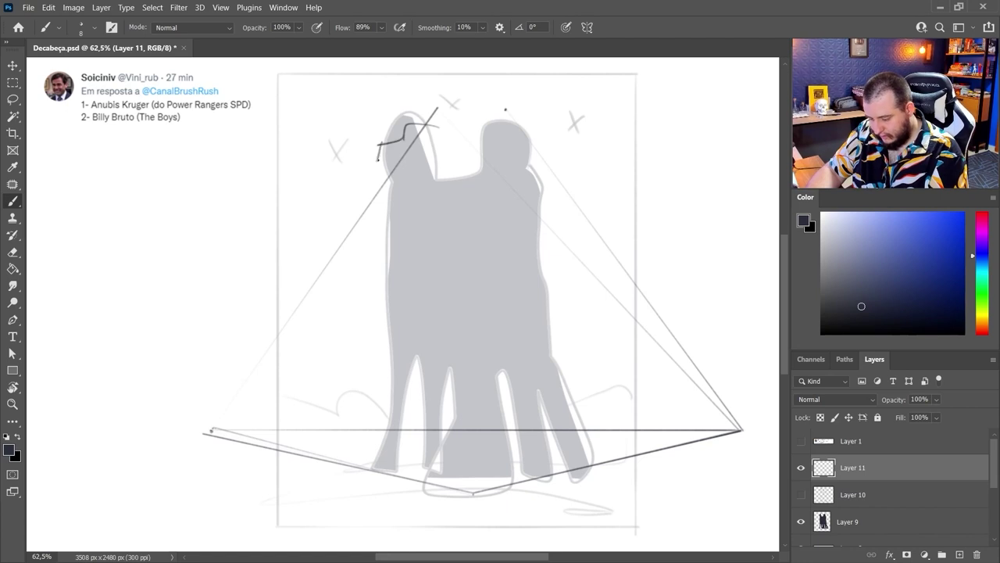
Step: Sketch the left figure's long-snouted head, shoulders and outer arm
left_click_drag(378, 160, 393, 141)
left_click_drag(377, 161, 430, 173)
left_click_drag(385, 150, 429, 159)
left_click_drag(443, 125, 444, 162)
mouse_move(412, 191)
left_mouse_down()
mouse_move(377, 228)
mouse_move(441, 188)
left_mouse_up()
left_click_drag(410, 223, 381, 249)
left_click_drag(375, 241, 378, 302)
Step: Draw hip and knee guides to the left vanishing point and sketch the left figure's legs and feet
left_click_drag(464, 262, 219, 427)
left_click_drag(508, 361, 227, 426)
mouse_move(378, 303)
left_mouse_down()
mouse_move(389, 377)
mouse_move(370, 464)
left_mouse_up()
left_click_drag(394, 453, 360, 464)
mouse_move(410, 303)
left_mouse_down()
mouse_move(434, 458)
mouse_move(408, 475)
left_mouse_up()
left_click_drag(407, 474, 463, 472)
Step: Sketch the left figure's inner shoulder and arm, and the contour running down its inner leg
left_click_drag(442, 187, 460, 220)
left_click_drag(447, 191, 447, 227)
left_click_drag(461, 200, 479, 289)
left_click_drag(447, 232, 461, 469)
Step: Sketch the right figure's shoulder line, head with jaw, and inner arm
left_click_drag(469, 180, 551, 203)
mouse_move(499, 167)
left_mouse_down()
mouse_move(497, 129)
mouse_move(533, 173)
left_mouse_up()
mouse_move(500, 175)
left_mouse_down()
mouse_move(531, 176)
mouse_move(530, 193)
left_mouse_up()
left_click_drag(515, 176, 515, 192)
left_click_drag(498, 144, 498, 184)
mouse_move(500, 184)
left_mouse_down()
mouse_move(449, 197)
mouse_move(480, 279)
left_mouse_up()
mouse_move(461, 202)
left_mouse_down()
mouse_move(458, 273)
mouse_move(482, 283)
left_mouse_up()
Step: Sketch the right figure's outer arm and side, and draw its waistline
left_click_drag(551, 208, 538, 275)
left_click_drag(538, 274, 533, 315)
left_click_drag(475, 296, 548, 307)
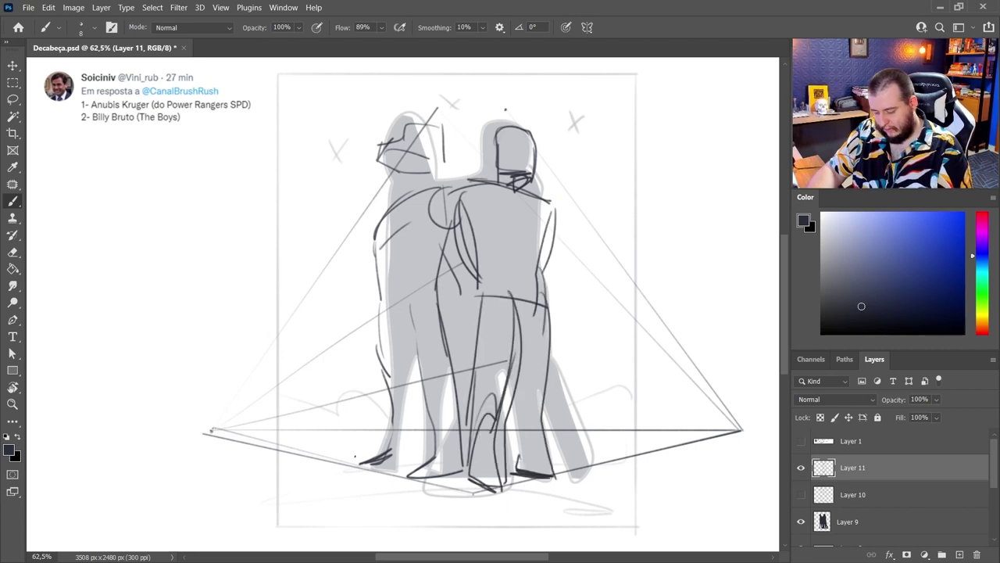
Step: Draw straight foot-level guides from the left vanishing point and sketch the right figure's feet along them
left_click(212, 429, "shift")
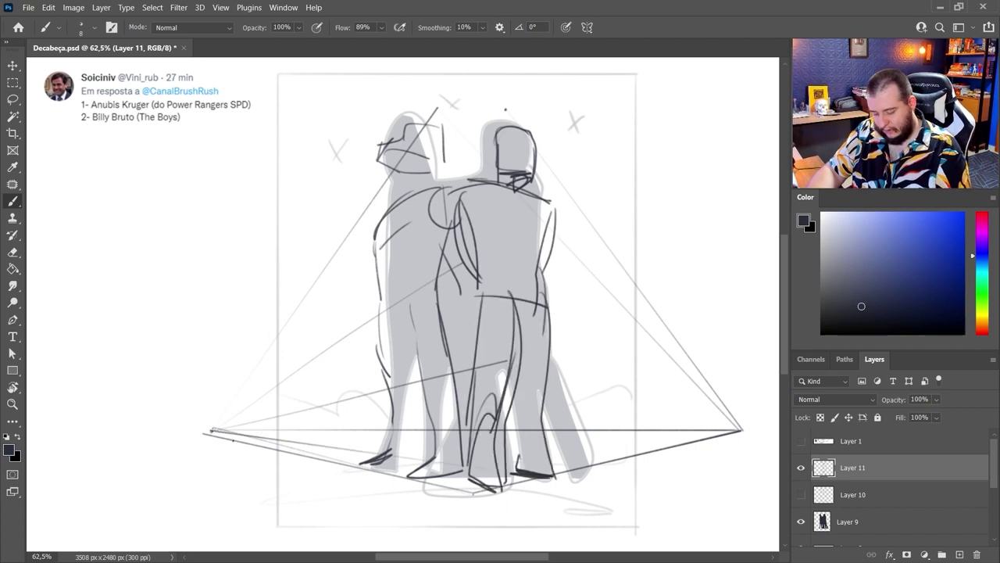
left_click(545, 477, "shift")
mouse_move(464, 476)
left_mouse_down()
mouse_move(503, 486)
mouse_move(580, 474)
left_mouse_up()
left_click_drag(552, 472, 581, 478)
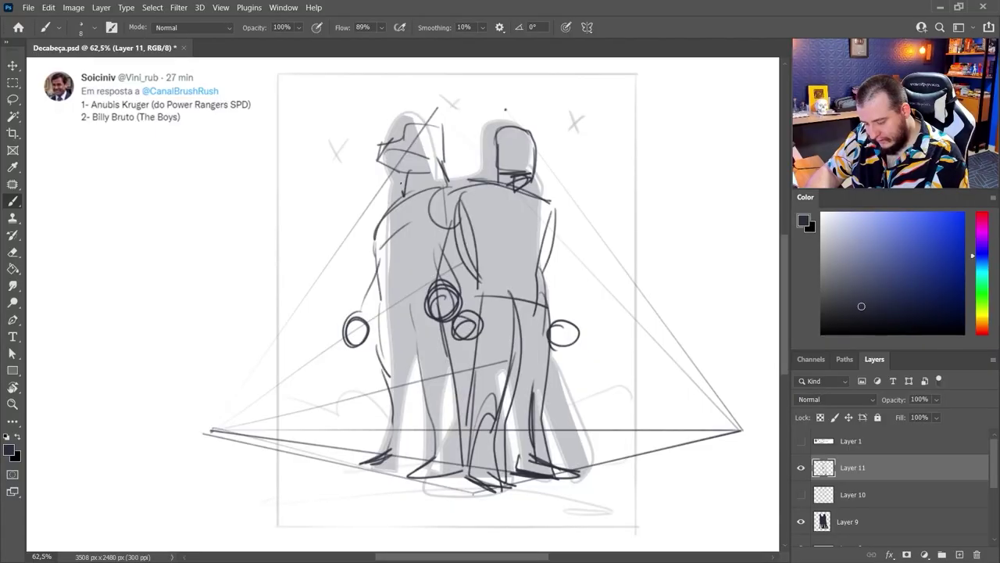
Step: Refine the left figure's canine head with neck lines, a pointed ear and a snout
left_click_drag(400, 200, 401, 169)
left_click_drag(442, 181, 427, 125)
mouse_move(427, 124)
left_mouse_down()
mouse_move(412, 129)
mouse_move(433, 109)
mouse_move(414, 122)
mouse_move(430, 122)
left_mouse_up()
left_click_drag(377, 148, 445, 172)
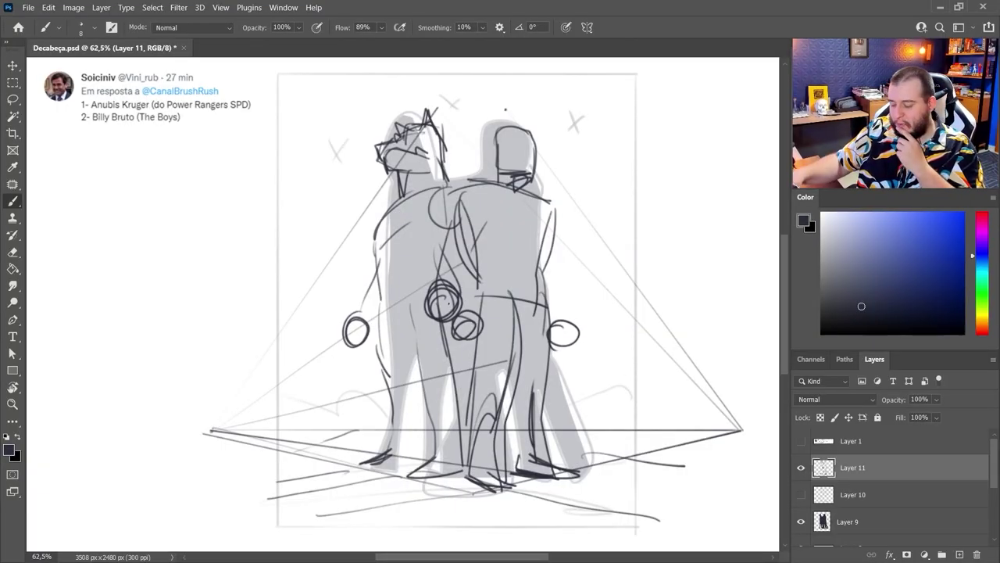
Step: Fade the figure sketch layer, add a new layer above it and enlarge the brush to 20 px
left_click_drag(936, 400, 928, 401)
left_click(958, 554)
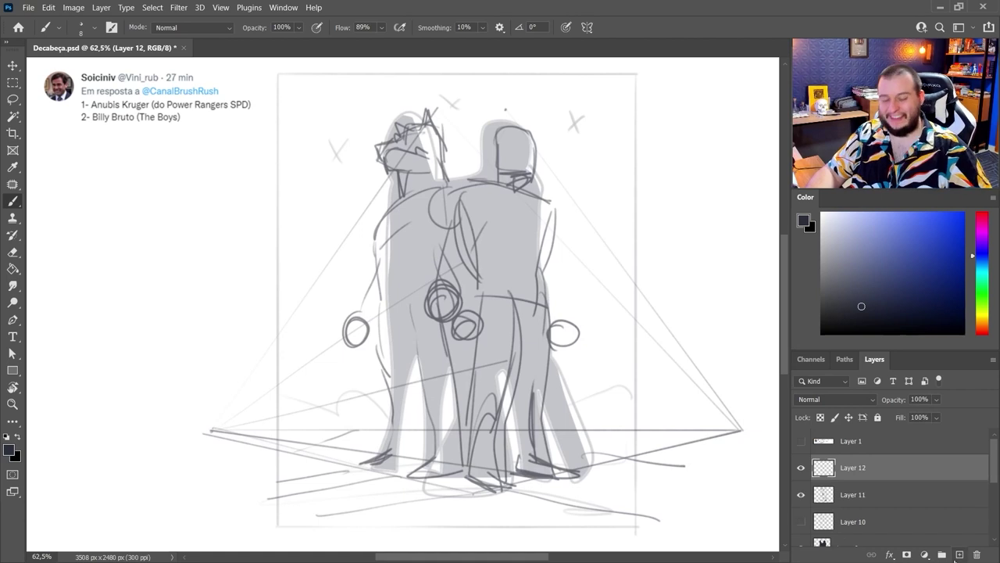
right_click(516, 303)
left_click_drag(582, 253, 587, 252)
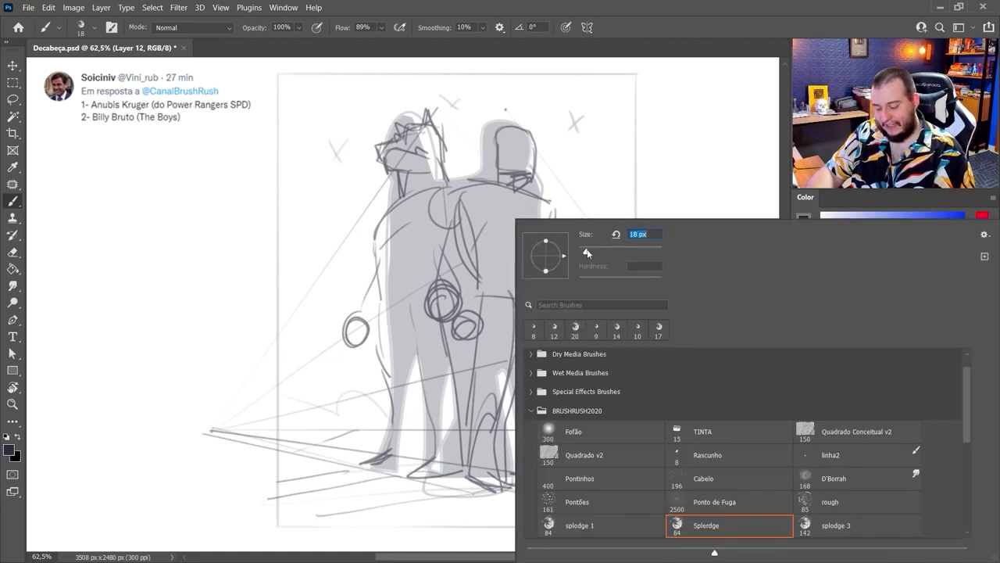
left_click(686, 53)
Step: Sketch a crouching figure's round head and curved back in thick strokes over the right figure, undoing stray strokes
left_click_drag(521, 257, 519, 296)
mouse_move(516, 258)
left_mouse_down()
mouse_move(536, 310)
mouse_move(508, 299)
mouse_move(536, 335)
left_mouse_up()
key("ctrl+z")
mouse_move(520, 288)
left_mouse_down()
mouse_move(483, 296)
mouse_move(453, 324)
mouse_move(526, 318)
mouse_move(451, 368)
left_mouse_up()
key("ctrl+z")
key("ctrl+z")
left_click_drag(514, 299, 455, 395)
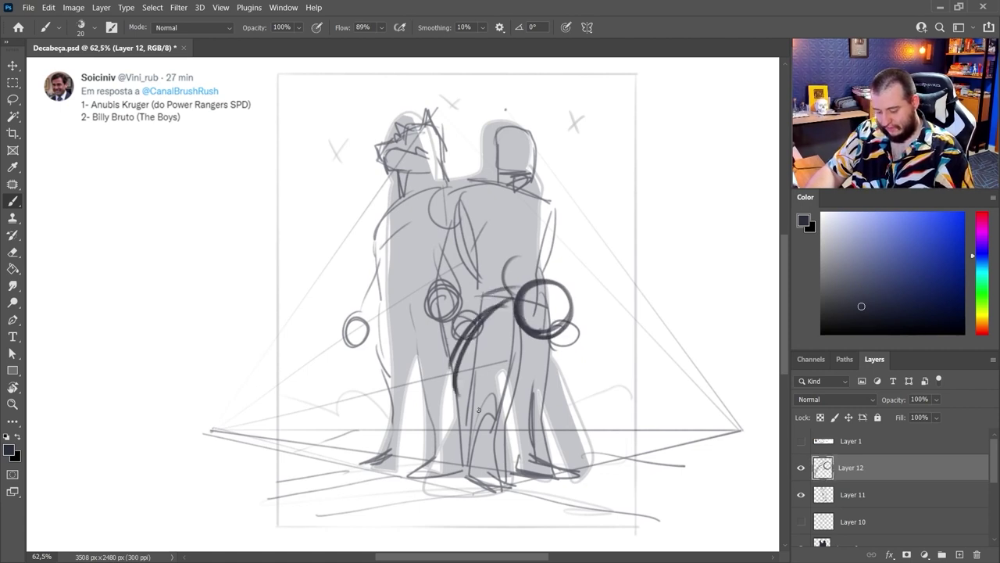
Step: Sketch the crouching figure's bent limbs and facial features, and top its head with spiky hair
mouse_move(533, 386)
left_mouse_down()
mouse_move(516, 422)
mouse_move(541, 384)
left_mouse_up()
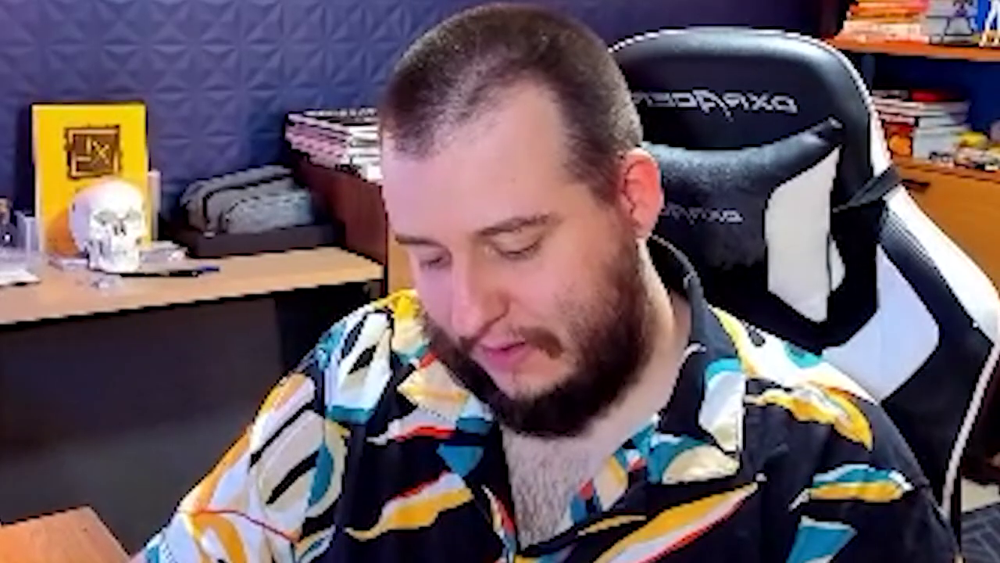
mouse_move(544, 288)
left_mouse_down()
mouse_move(555, 298)
mouse_move(569, 290)
left_mouse_up()
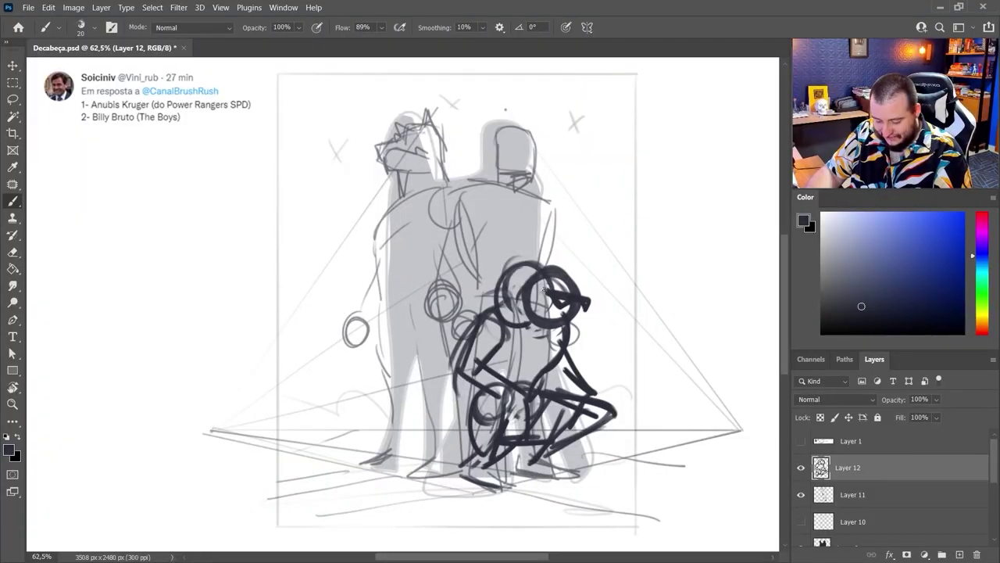
left_click_drag(551, 268, 586, 264)
mouse_move(601, 260)
left_mouse_down()
mouse_move(576, 278)
mouse_move(549, 256)
left_mouse_up()
left_click_drag(547, 271, 537, 257)
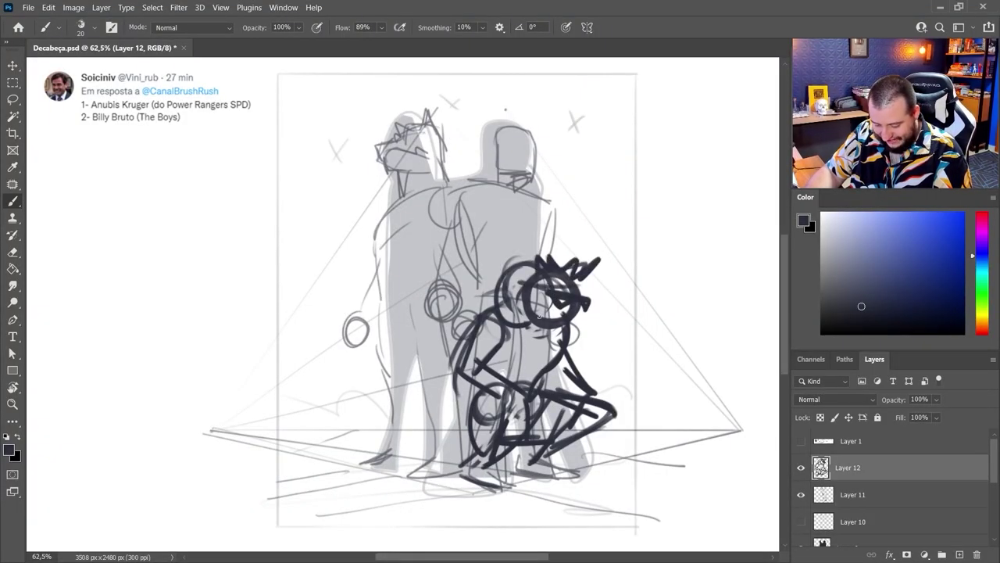
Step: Add jaw and chest strokes to the crouching figure and long contours down its back
left_click_drag(585, 305, 570, 345)
left_click_drag(515, 305, 542, 371)
mouse_move(517, 289)
left_mouse_down()
mouse_move(488, 321)
mouse_move(451, 473)
left_mouse_up()
left_click_drag(470, 323, 432, 494)
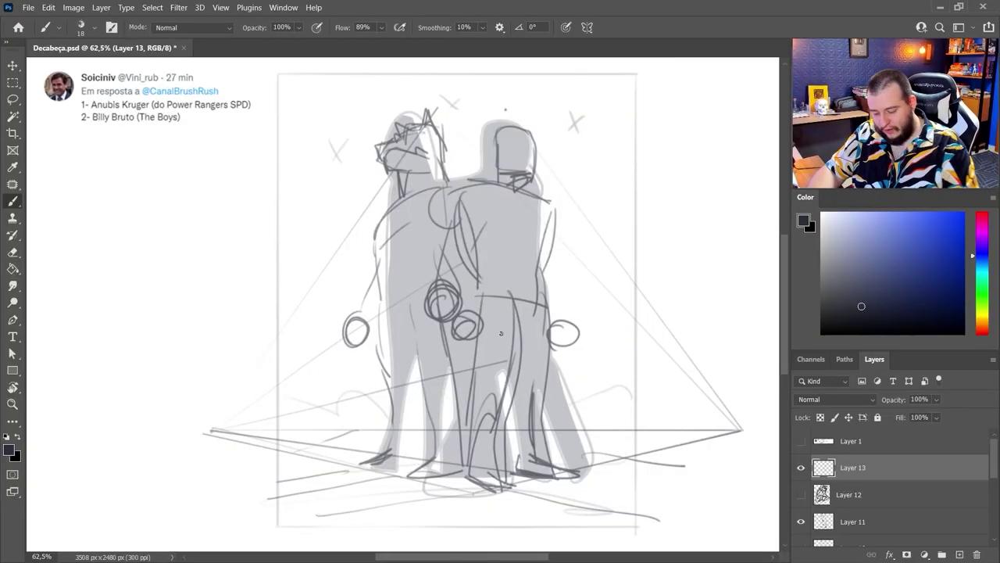
Step: Set the brush size to 20 px
right_click(501, 334)
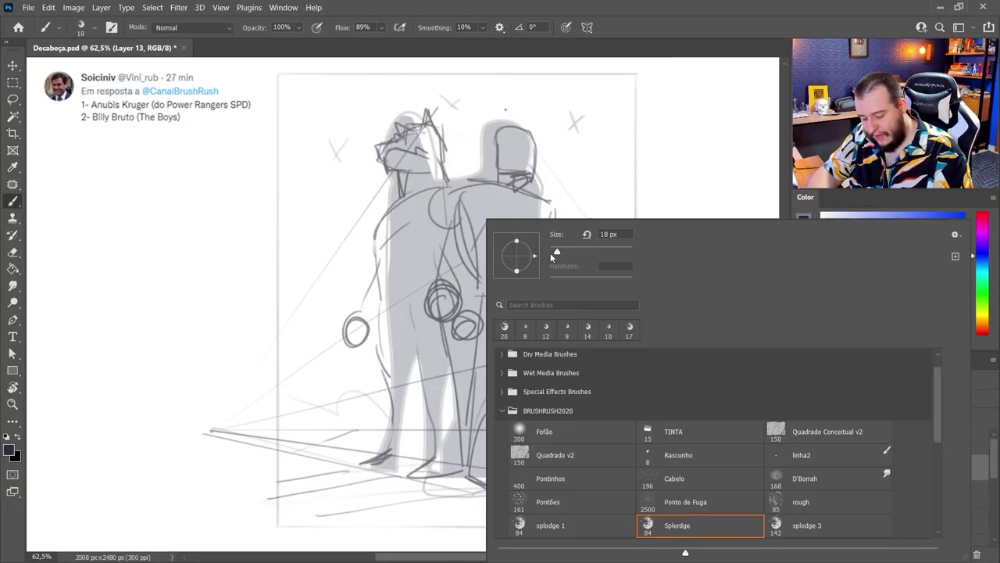
left_click_drag(556, 252, 559, 253)
key("Return")
Step: Fill the new layer with a light lavender blue and set its blending mode to Screen
mouse_move(995, 459)
left_mouse_down()
mouse_move(996, 481)
mouse_move(996, 458)
left_mouse_up()
left_click(864, 211)
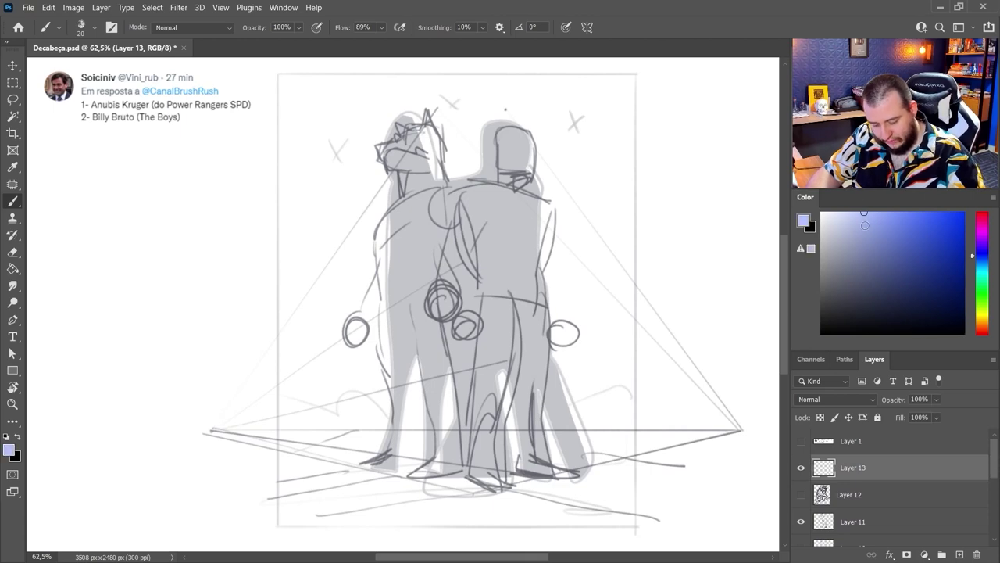
key("g")
left_click(684, 355)
left_click(820, 398)
left_click(818, 342)
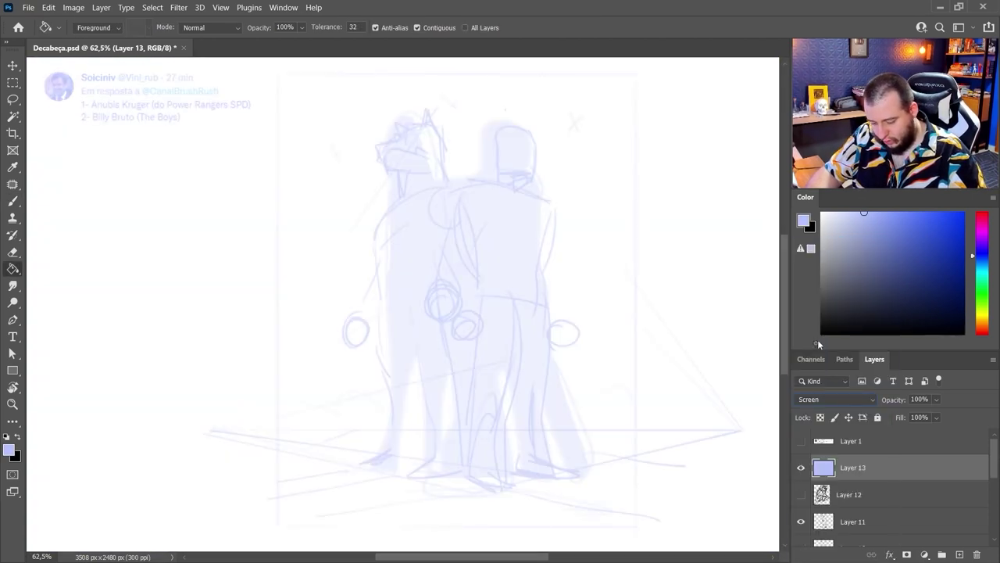
Step: Refill the Screen layer with a light cyan blue to tint the sketch beneath it
left_click_drag(853, 242, 845, 213)
left_click(983, 266)
left_click(846, 228)
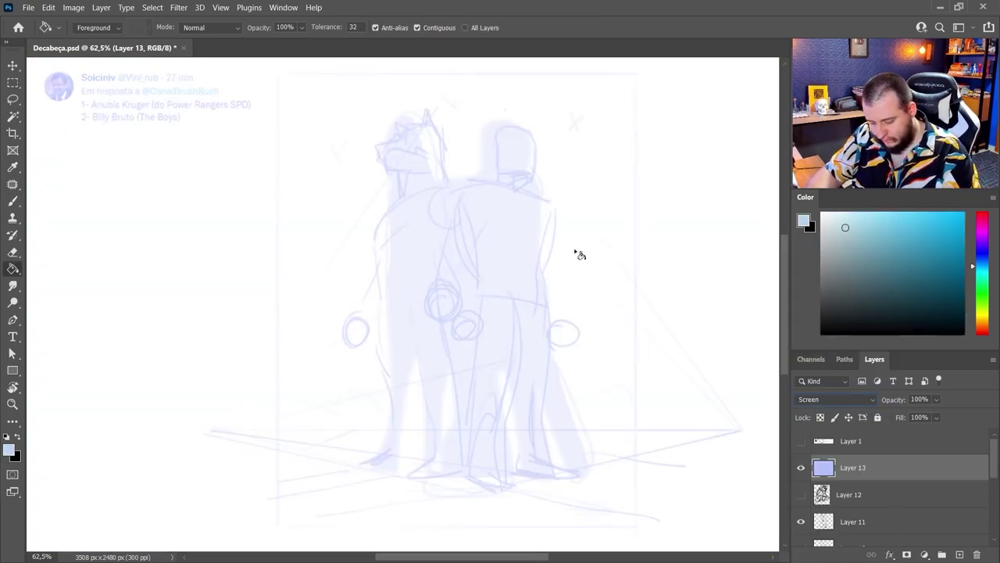
left_click(574, 250)
left_click(886, 212)
left_click(608, 271)
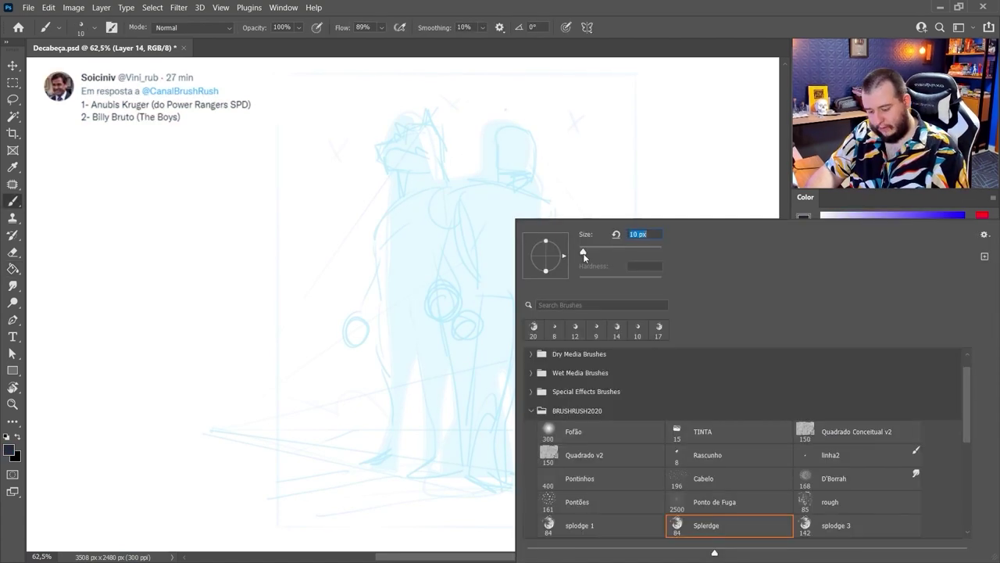
Step: With a 9 px brush, sketch the left figure's head and neck and both figures' shoulder lines
left_click(669, 15)
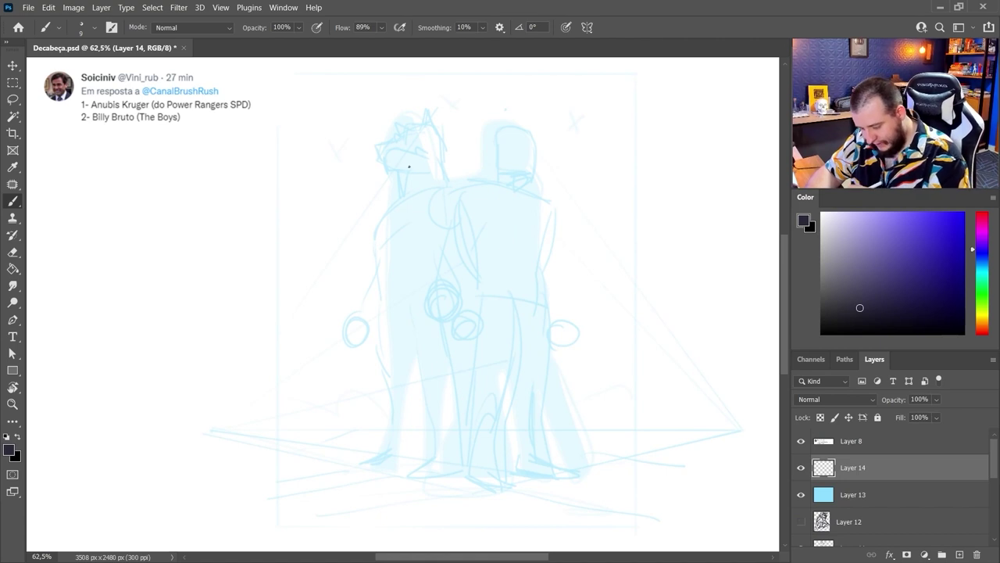
mouse_move(412, 138)
left_mouse_down()
mouse_move(438, 135)
mouse_move(408, 147)
mouse_move(405, 169)
mouse_move(442, 162)
mouse_move(401, 197)
left_mouse_up()
left_click_drag(443, 167, 444, 187)
mouse_move(446, 190)
left_mouse_down()
mouse_move(390, 210)
mouse_move(547, 202)
left_mouse_up()
Step: Sketch the shoe on the right figure's front leg at the bottom of the trouser shape
left_click_drag(485, 479, 509, 474)
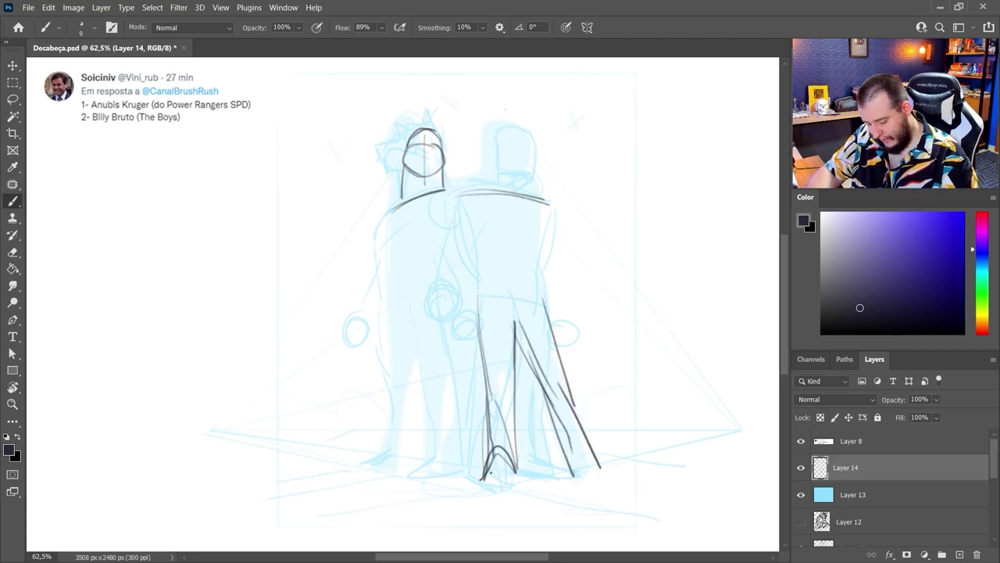
left_click_drag(474, 486, 514, 482)
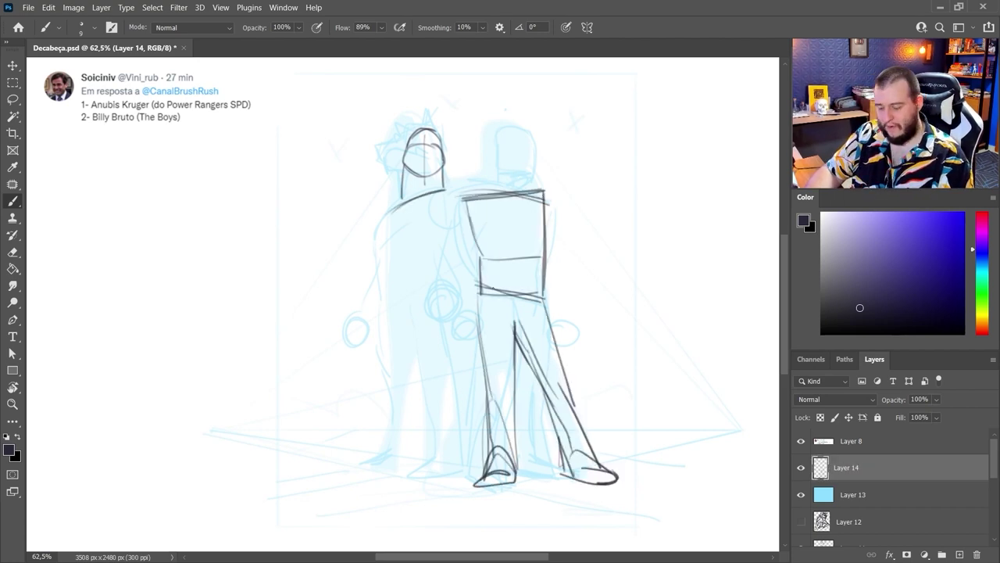
Step: Sketch the right figure's face with construction lines, dark sunglasses, a grin and short spiky hair
left_click_drag(499, 138, 497, 187)
left_click_drag(482, 167, 519, 167)
left_click_drag(460, 201, 453, 253)
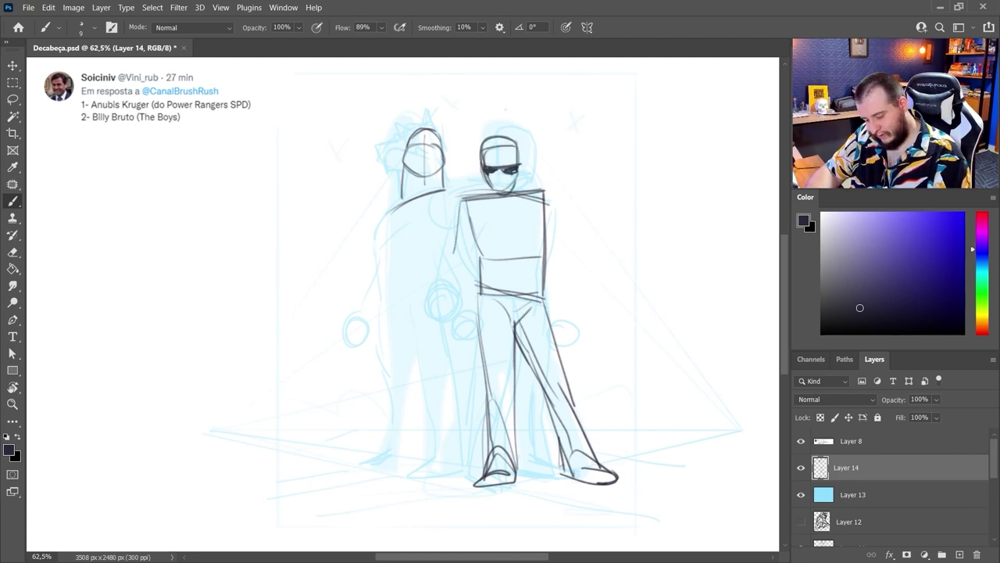
left_click_drag(486, 176, 512, 180)
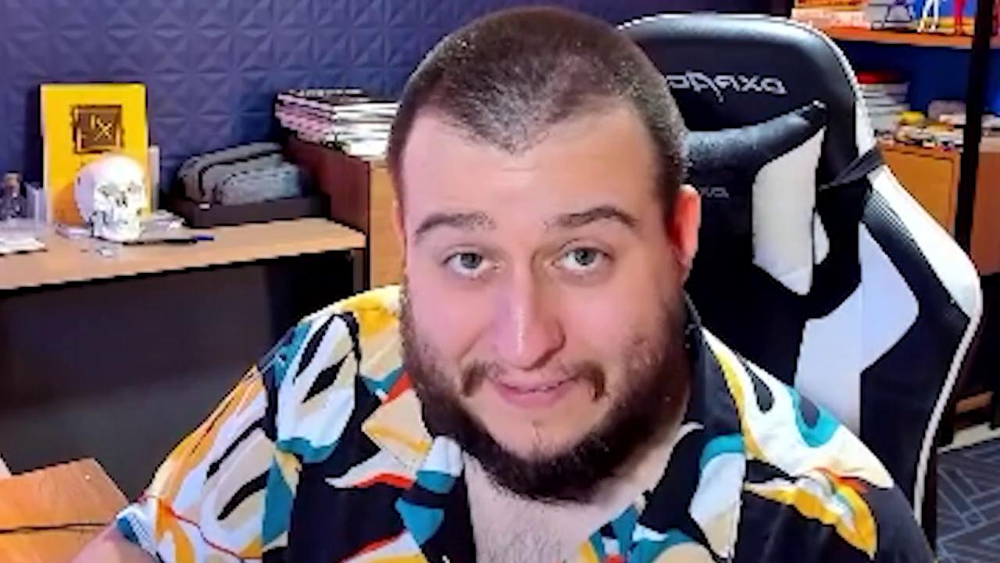
left_click_drag(476, 145, 519, 141)
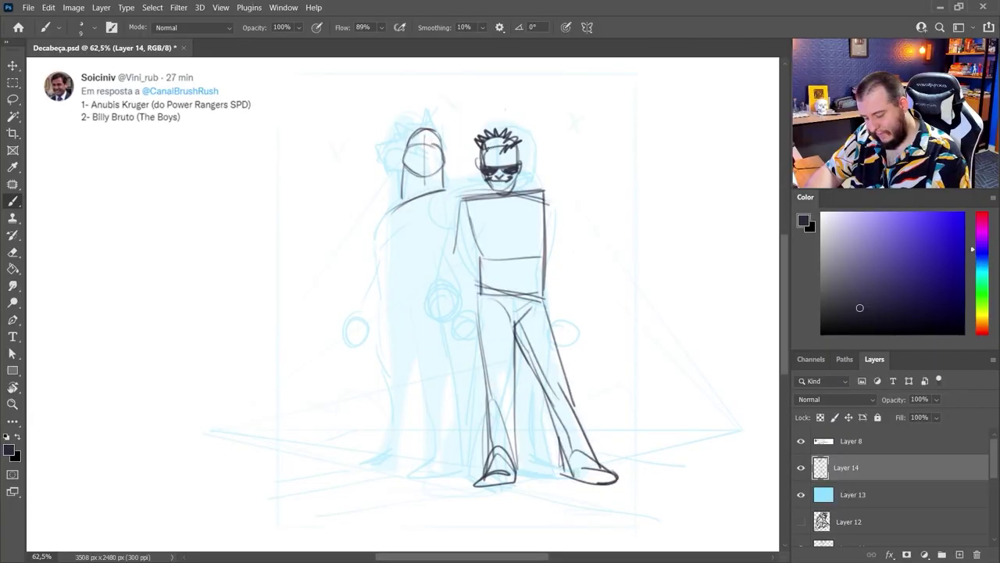
mouse_move(488, 150)
left_mouse_down()
mouse_move(497, 136)
mouse_move(500, 147)
left_mouse_up()
Step: Sketch the right figure's wide coat collar and the bent arm with its hand resting on the hip
left_click_drag(466, 200, 490, 220)
left_click_drag(516, 175, 523, 189)
mouse_move(543, 205)
left_mouse_down()
mouse_move(521, 216)
mouse_move(495, 270)
left_mouse_up()
left_click_drag(478, 227, 456, 259)
left_click_drag(434, 249, 478, 303)
left_click_drag(477, 290, 496, 304)
Step: Sketch the right figure's other arm bent outward, with a sleeve cuff and a raised hand with fingers
left_click_drag(547, 200, 563, 242)
mouse_move(565, 252)
left_mouse_down()
mouse_move(562, 271)
mouse_move(592, 263)
left_mouse_up()
mouse_move(579, 258)
left_mouse_down()
mouse_move(588, 278)
mouse_move(599, 274)
left_mouse_up()
mouse_move(562, 258)
left_mouse_down()
mouse_move(574, 280)
mouse_move(602, 275)
mouse_move(602, 244)
left_mouse_up()
left_click_drag(607, 249, 608, 236)
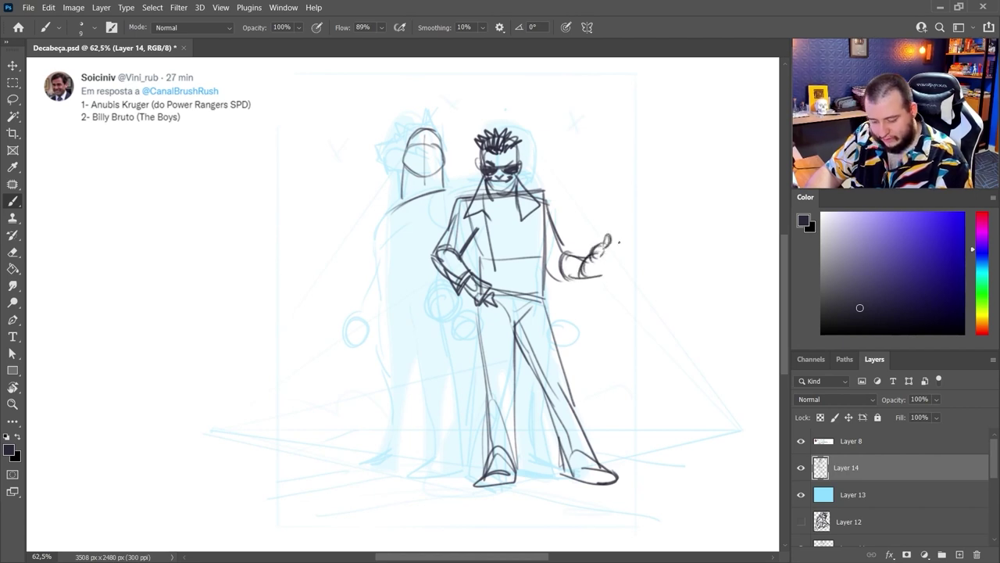
left_click_drag(615, 229, 623, 250)
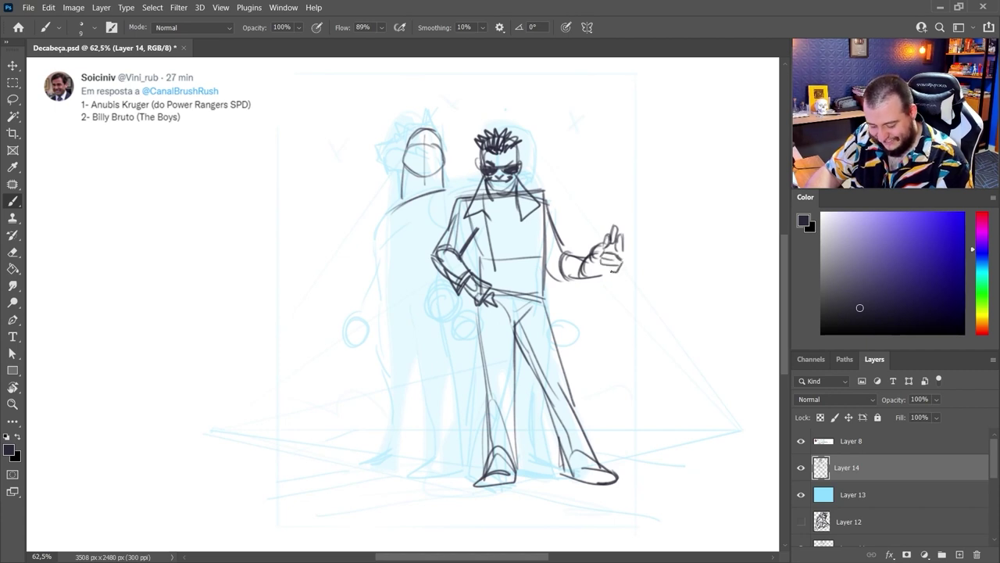
Step: Outline the right figure's long open coat from the shoulders down to a hem below the knees
left_click_drag(469, 233, 461, 394)
left_click_drag(550, 216, 594, 290)
left_click_drag(544, 211, 591, 397)
left_click_drag(574, 408, 596, 405)
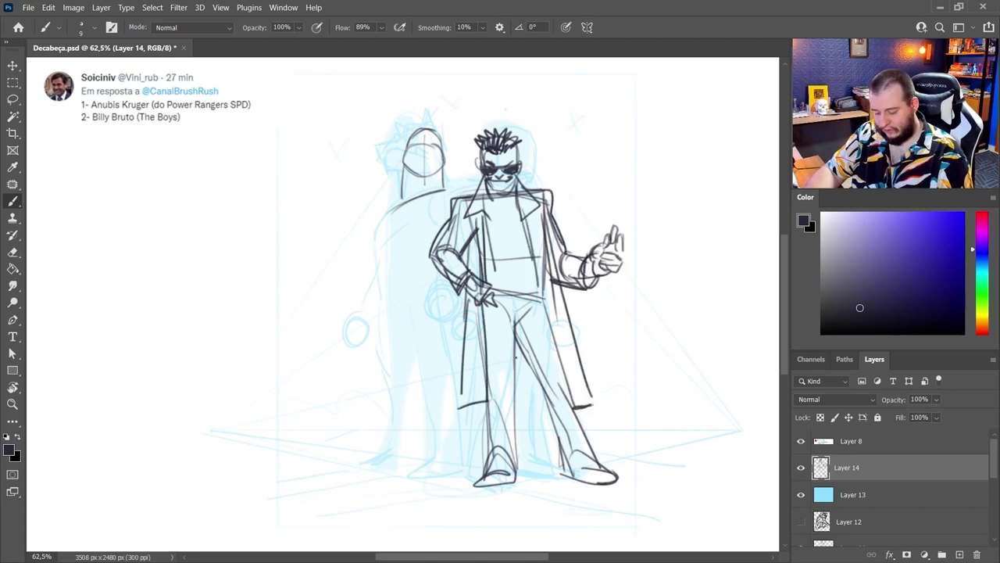
Step: Add flared boot tops to the right figure and strengthen its trouser legs and waistline
left_click_drag(516, 326, 518, 393)
left_click_drag(474, 432, 606, 426)
left_click_drag(603, 428, 594, 461)
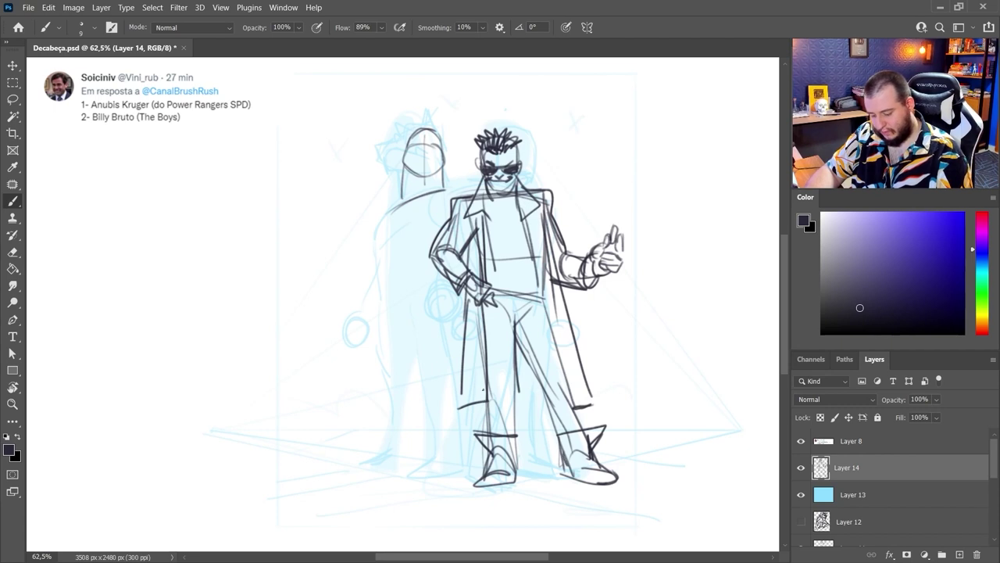
left_click_drag(483, 388, 498, 433)
left_click_drag(517, 373, 518, 428)
left_click_drag(485, 289, 533, 300)
left_click_drag(515, 370, 516, 432)
Step: Add the right figure's pointed shirt collar, shirt creases at the waist and folds on the upper trousers
left_click_drag(500, 213, 506, 230)
mouse_move(491, 202)
left_mouse_down()
mouse_move(499, 227)
mouse_move(509, 221)
left_mouse_up()
left_click_drag(484, 266, 536, 270)
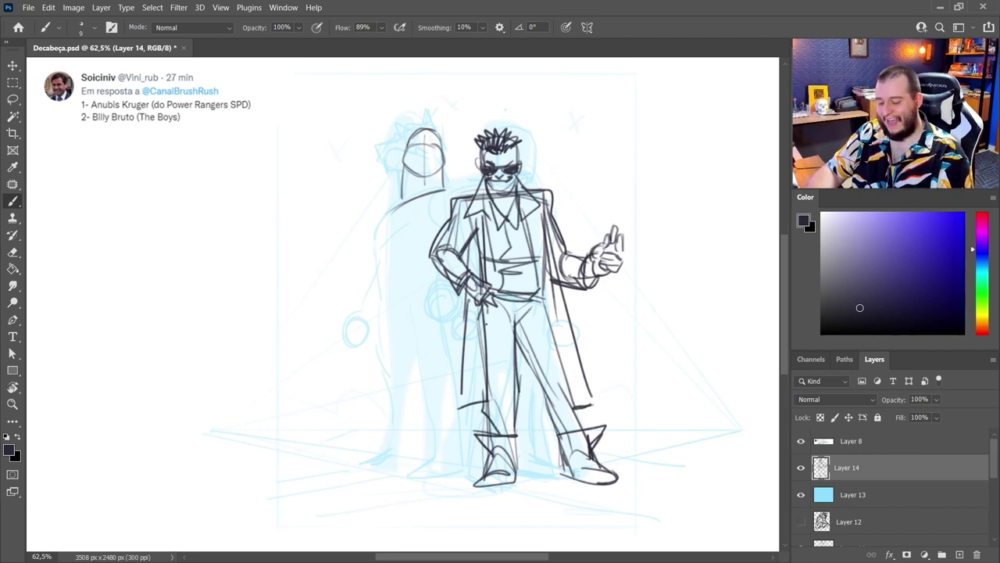
left_click_drag(485, 318, 499, 333)
left_click_drag(499, 333, 510, 353)
left_click_drag(535, 325, 542, 333)
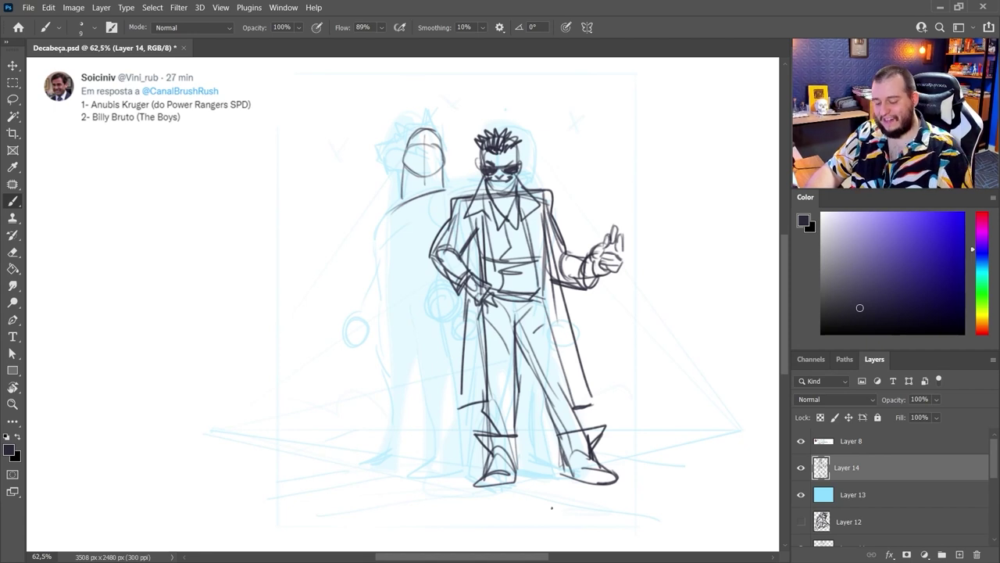
Step: Try a front-facing canine head on the left figure with pointed ears, a snout and a raised collar
left_click_drag(447, 150, 435, 134)
left_click_drag(417, 133, 403, 150)
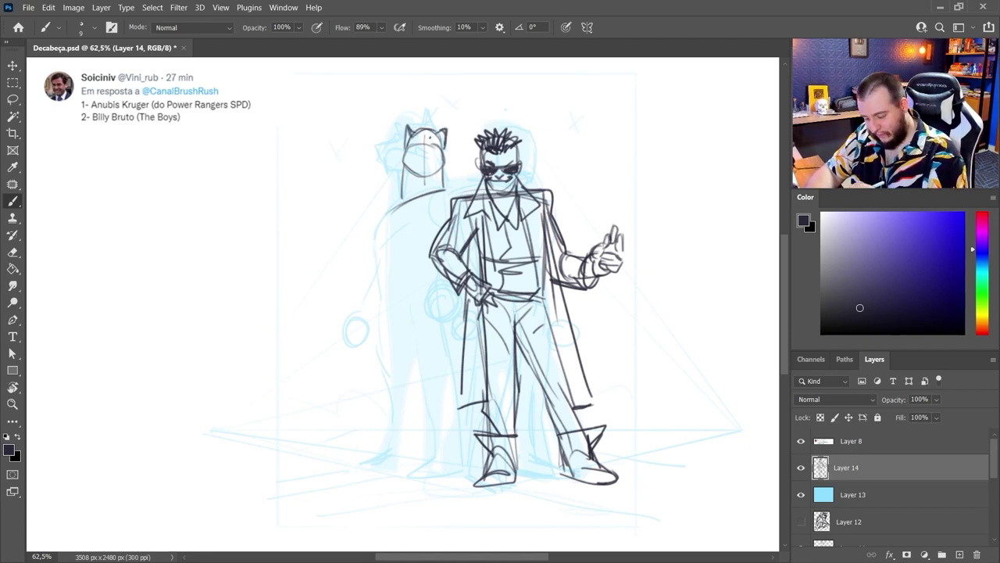
left_click_drag(388, 214, 376, 262)
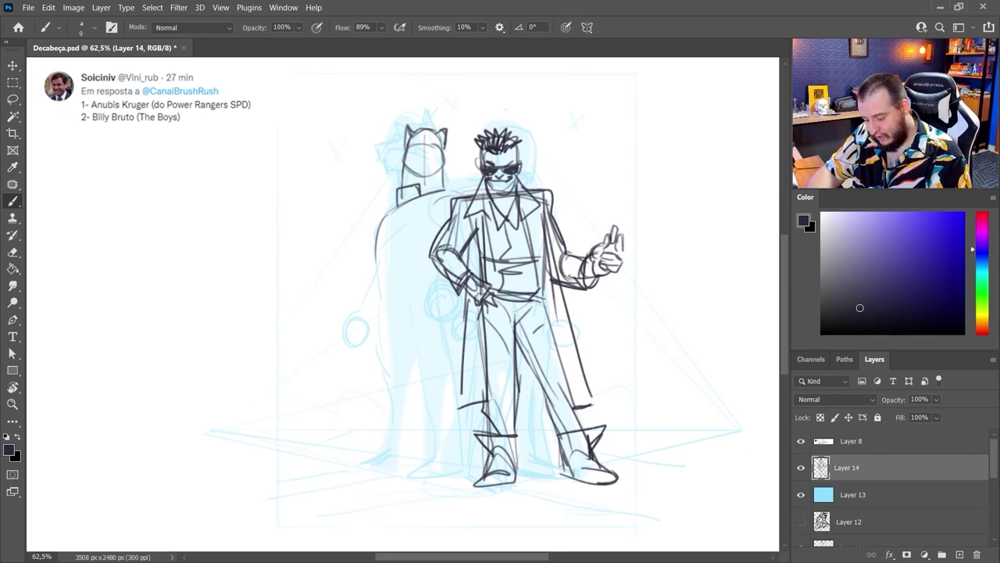
left_click_drag(392, 189, 449, 186)
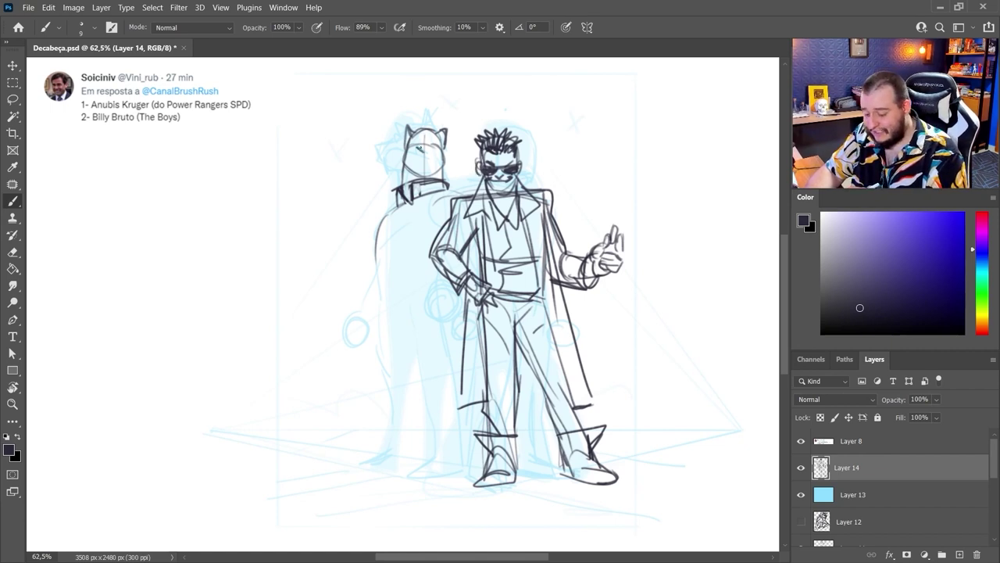
key("e")
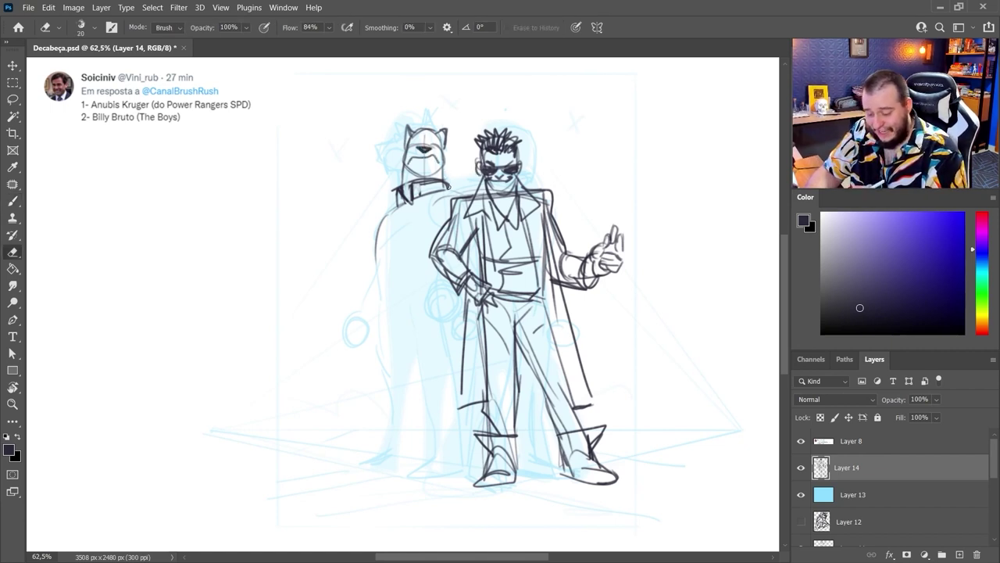
right_click(519, 200)
left_click(606, 114)
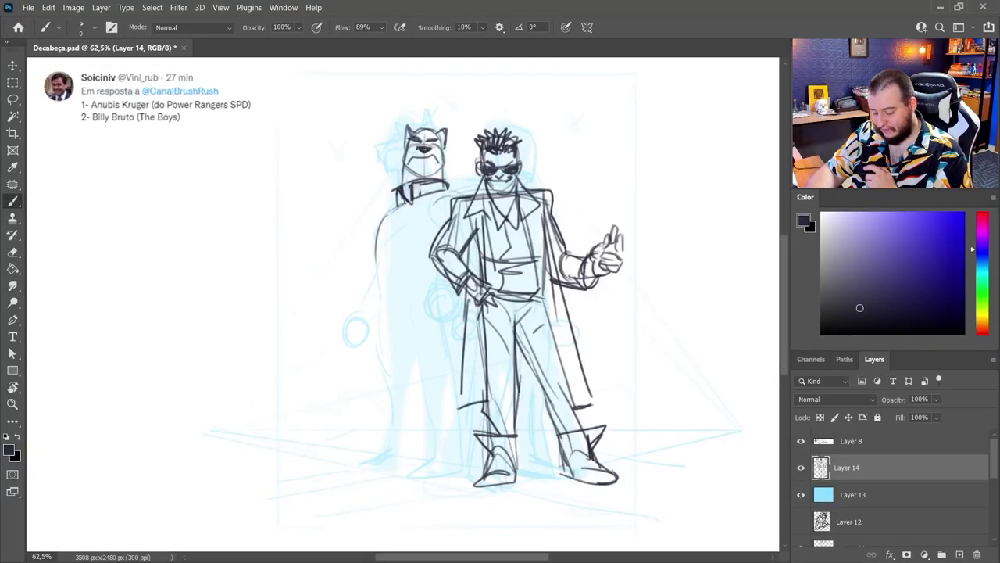
Step: Erase the left figure's front-facing head and block in a profile head looking left, with curved lines on the back
mouse_move(390, 218)
left_mouse_down()
mouse_move(386, 289)
mouse_move(429, 168)
mouse_move(416, 197)
mouse_move(439, 189)
mouse_move(391, 200)
mouse_move(411, 247)
left_mouse_up()
key("e")
key("b")
mouse_move(441, 188)
left_mouse_down()
mouse_move(386, 146)
mouse_move(418, 129)
mouse_move(431, 165)
left_mouse_up()
key("e")
key("b")
left_click_drag(388, 146, 374, 181)
left_click_drag(386, 144, 393, 157)
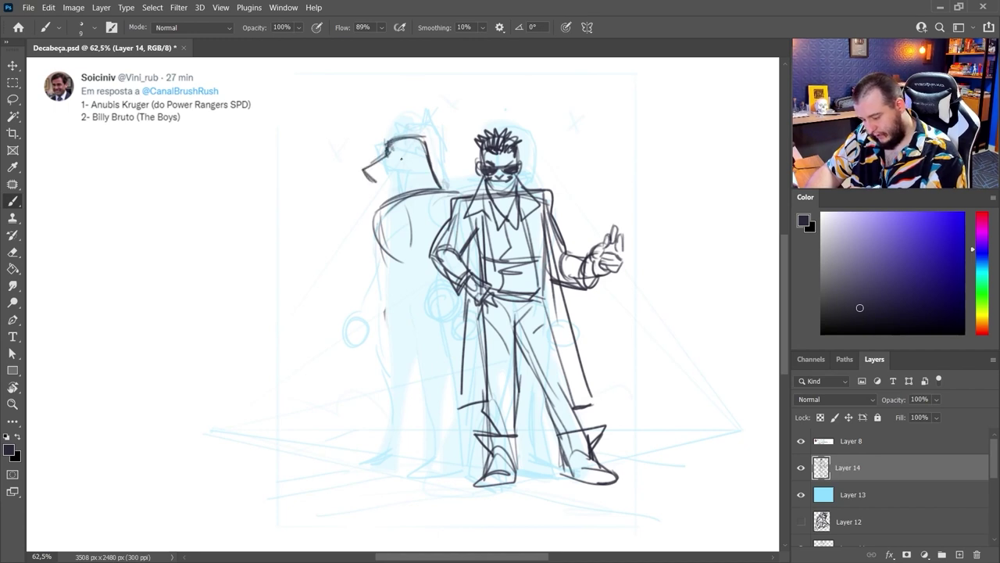
Step: Define the left figure's profile muzzle, jaw, ear tufts and neck above the shoulder line
left_click_drag(383, 202, 435, 190)
left_click_drag(372, 188, 389, 178)
left_click_drag(405, 153, 428, 147)
left_click_drag(383, 184, 438, 192)
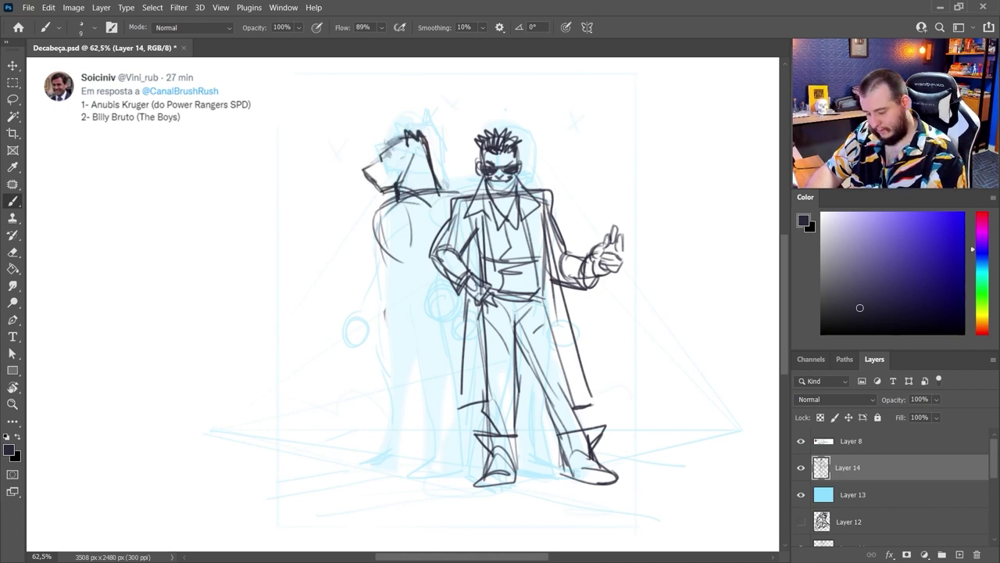
Step: Sketch the left figure's torso, waistline, legs, feet and hanging arm as seen from behind
left_click_drag(378, 217, 386, 289)
left_click_drag(389, 293, 426, 473)
key("e")
key("b")
mouse_move(406, 291)
left_mouse_down()
mouse_move(422, 469)
mouse_move(395, 390)
mouse_move(404, 393)
mouse_move(404, 467)
left_mouse_up()
key("e")
key("b")
left_click_drag(365, 475, 422, 483)
left_click_drag(428, 340, 420, 481)
left_click_drag(434, 348, 463, 470)
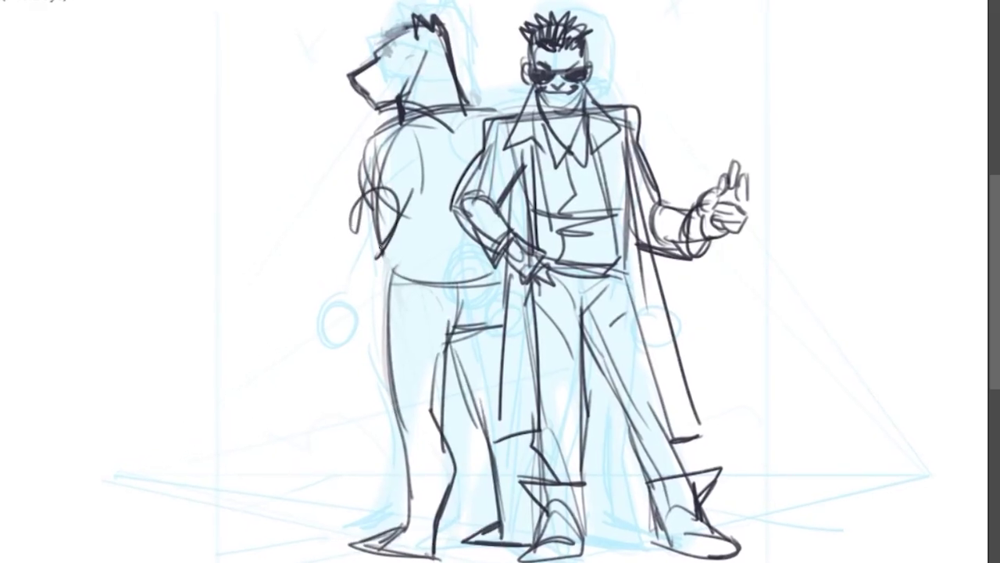
left_click_drag(368, 267, 379, 349)
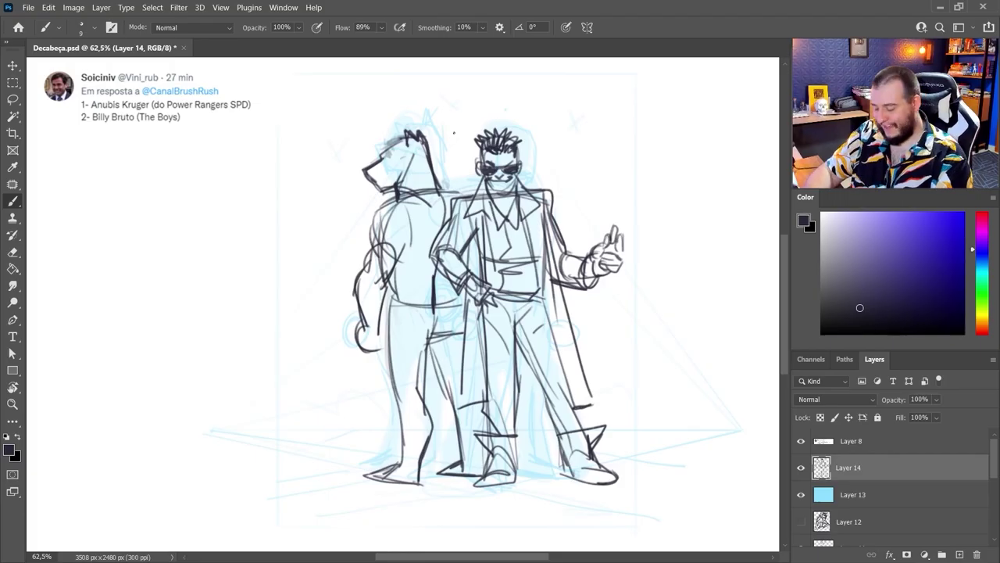
Step: Lasso the left figure, scale it to about 105.8% and reposition it beside the right figure
key("l")
mouse_move(468, 188)
left_mouse_down()
mouse_move(446, 211)
mouse_move(429, 265)
left_mouse_up()
left_click_drag(456, 310, 462, 390)
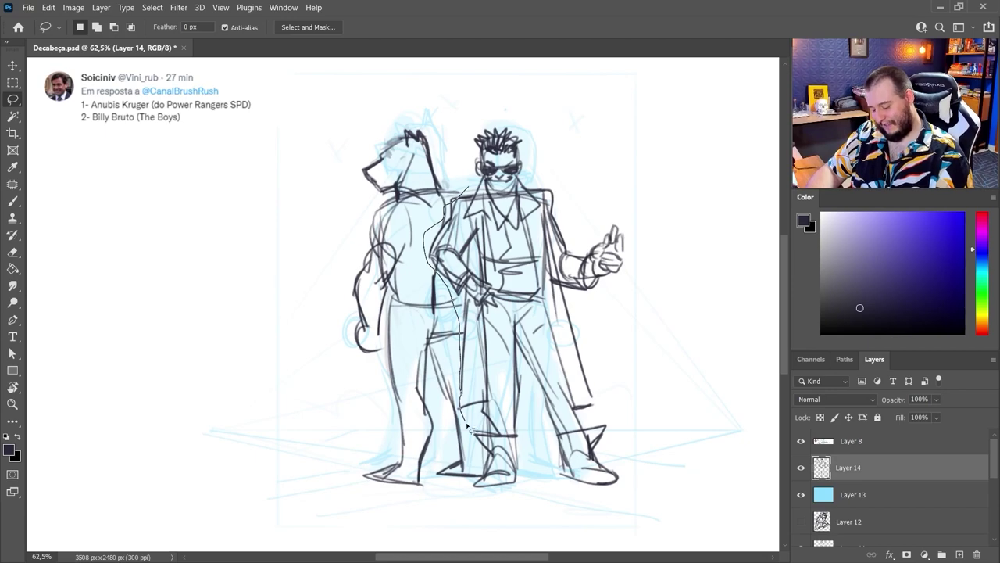
left_click_drag(467, 426, 485, 465)
key("ctrl+t")
mouse_move(469, 164)
left_mouse_down()
mouse_move(478, 162)
mouse_move(464, 158)
mouse_move(473, 187)
left_mouse_up()
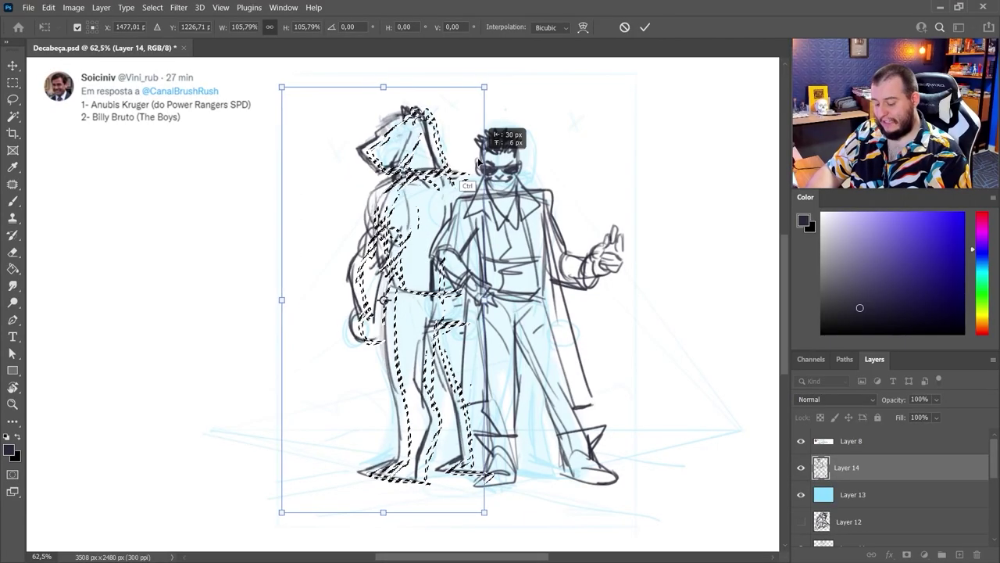
left_click(644, 26)
key("ctrl+d")
Step: Redraw the left figure's broad shoulder line, forearm and fist, erasing the old hand lines
key("b")
left_click_drag(461, 185, 364, 188)
mouse_move(382, 289)
left_mouse_down()
mouse_move(366, 326)
mouse_move(370, 319)
left_mouse_up()
key("e")
left_click_drag(353, 316, 371, 342)
key("b")
left_click_drag(356, 194, 357, 231)
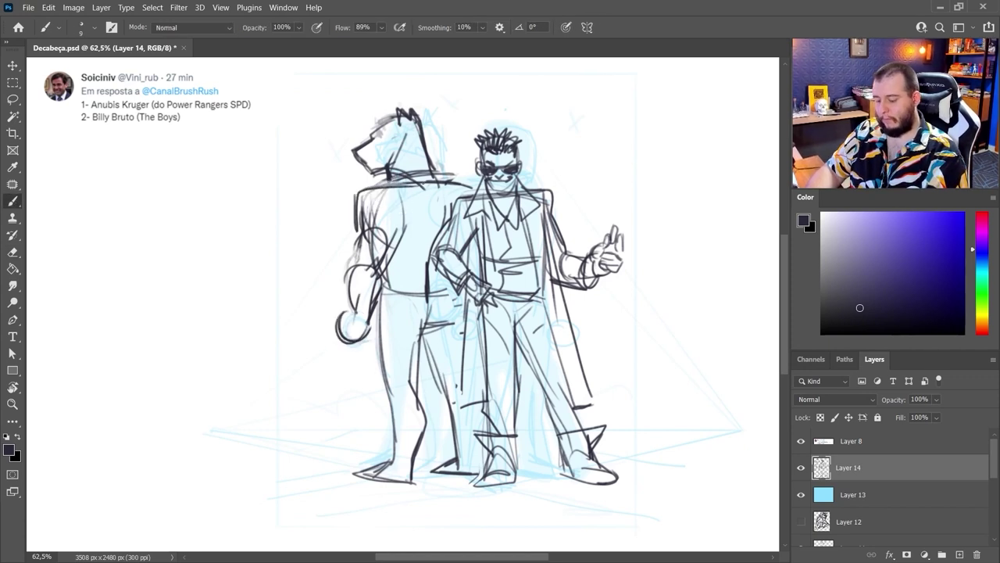
Step: Rework the left figure's sloping neck and shoulders, and add back folds, a hip pouch and firmer leg contours
key("e")
mouse_move(417, 182)
left_mouse_down()
mouse_move(370, 192)
mouse_move(429, 185)
mouse_move(369, 190)
left_mouse_up()
key("b")
mouse_move(432, 161)
left_mouse_down()
mouse_move(470, 188)
mouse_move(409, 165)
mouse_move(393, 175)
left_mouse_up()
key("e")
key("b")
left_click_drag(406, 212, 389, 275)
left_click_drag(438, 297, 414, 349)
left_click_drag(383, 295, 398, 451)
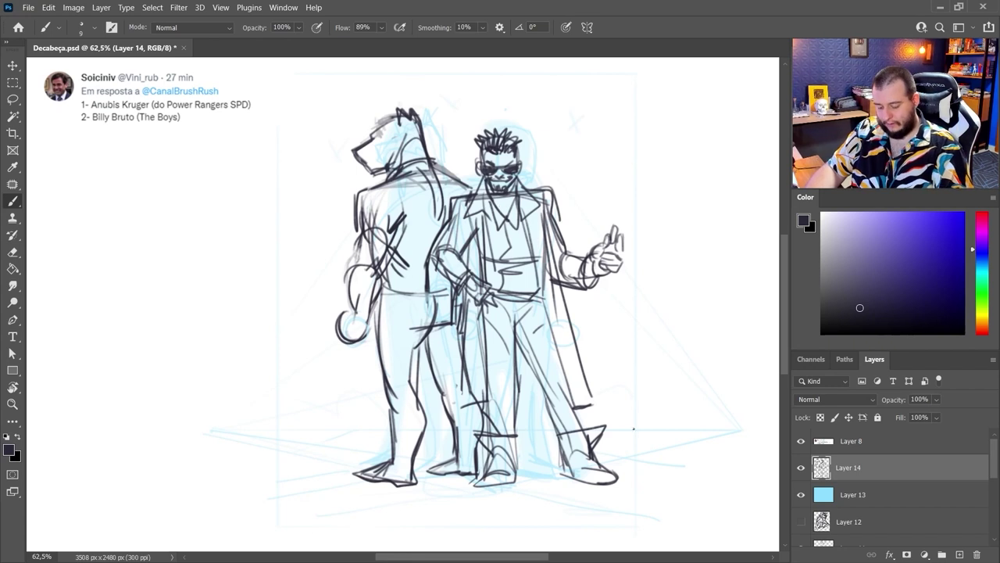
Step: Draw a straight rectangular frame around both figures and raise the sketch layer above Layer 8
mouse_move(295, 72)
left_mouse_down()
mouse_move(635, 88)
mouse_move(658, 504)
mouse_move(279, 525)
mouse_move(277, 125)
left_mouse_up()
key("ctrl+]")
Step: Sketch the horizon line and converging floor lines inside the frame around the figures' feet
left_click_drag(497, 491, 348, 517)
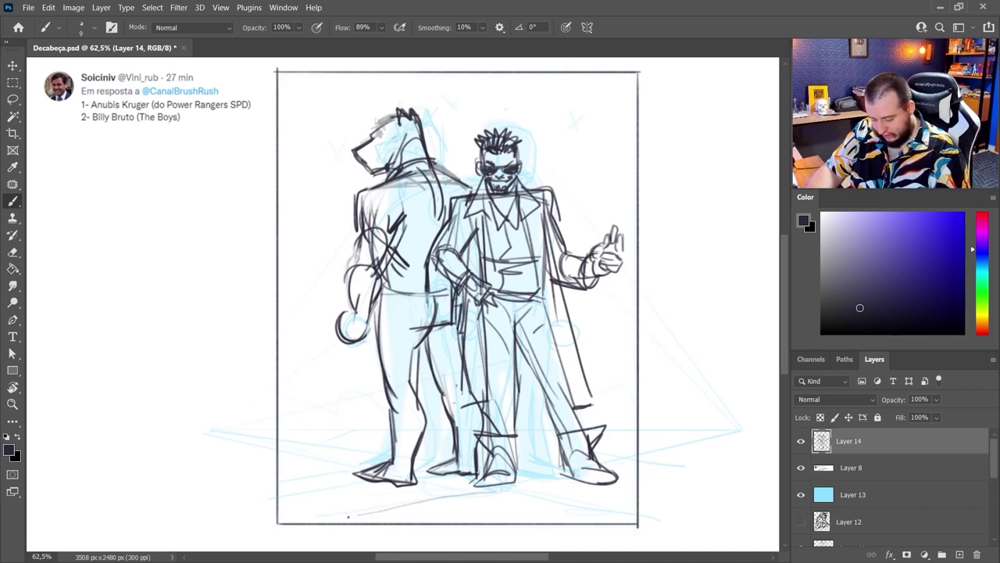
left_click_drag(356, 475, 275, 454)
left_click_drag(285, 445, 353, 453)
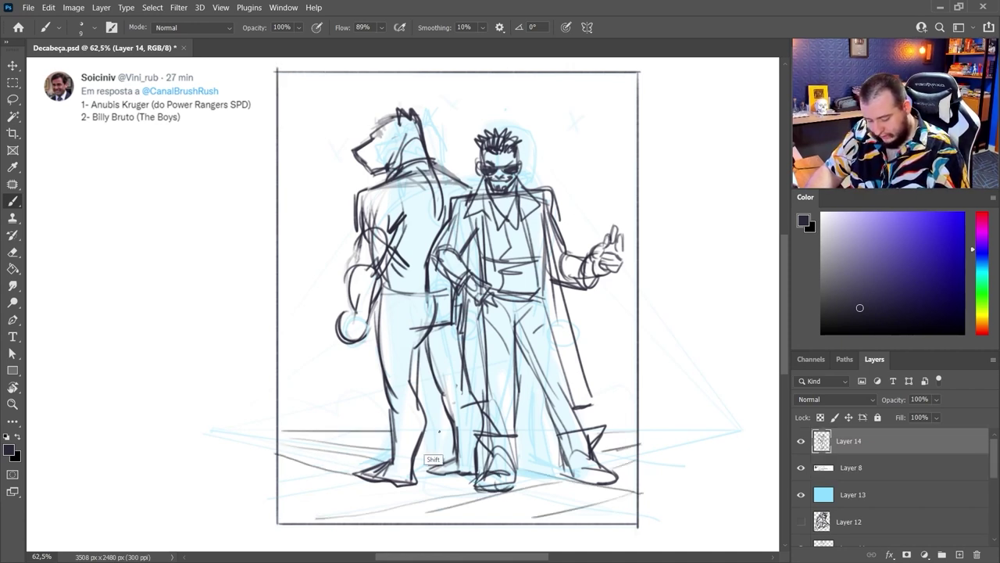
left_click_drag(425, 431, 568, 431)
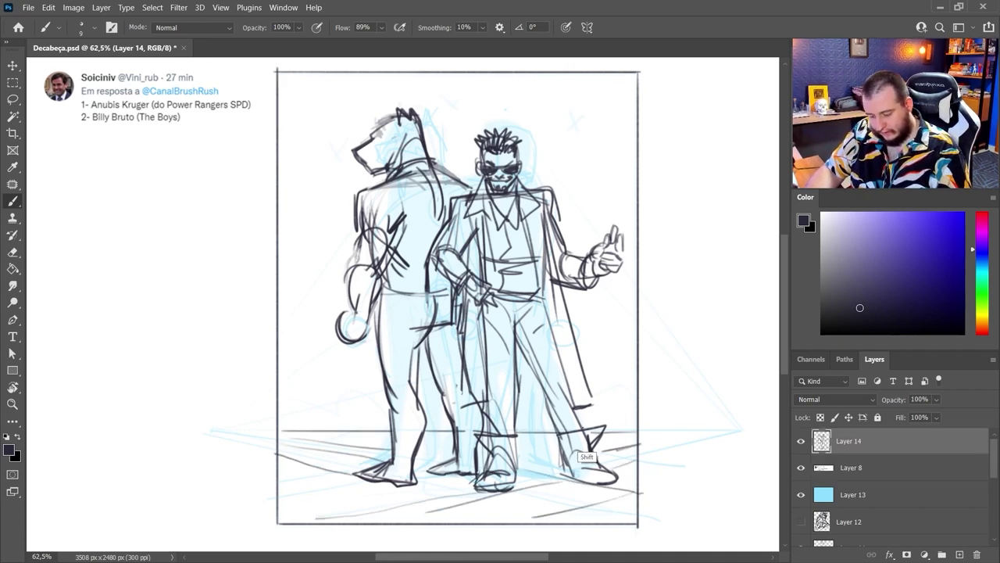
left_click_drag(341, 429, 408, 429)
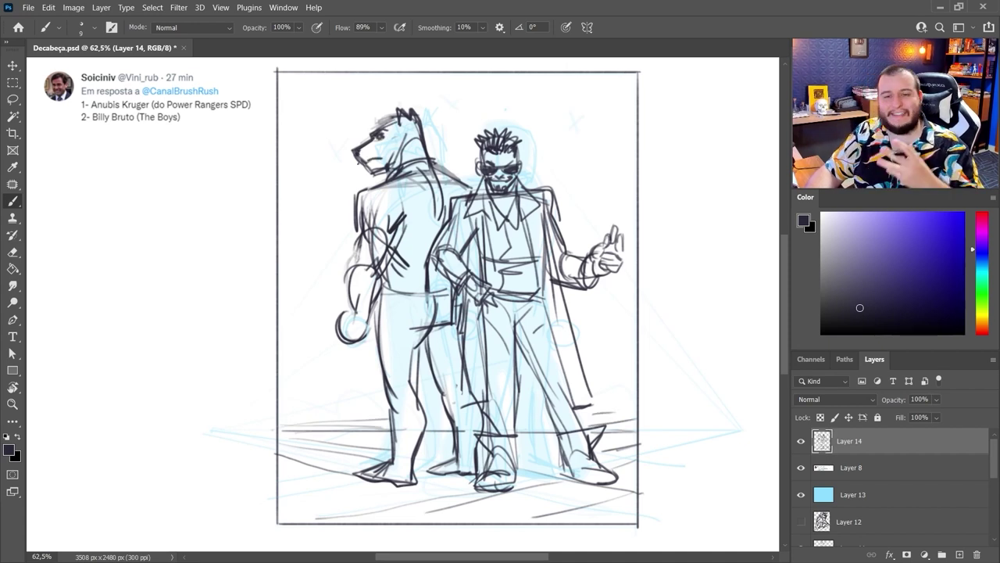
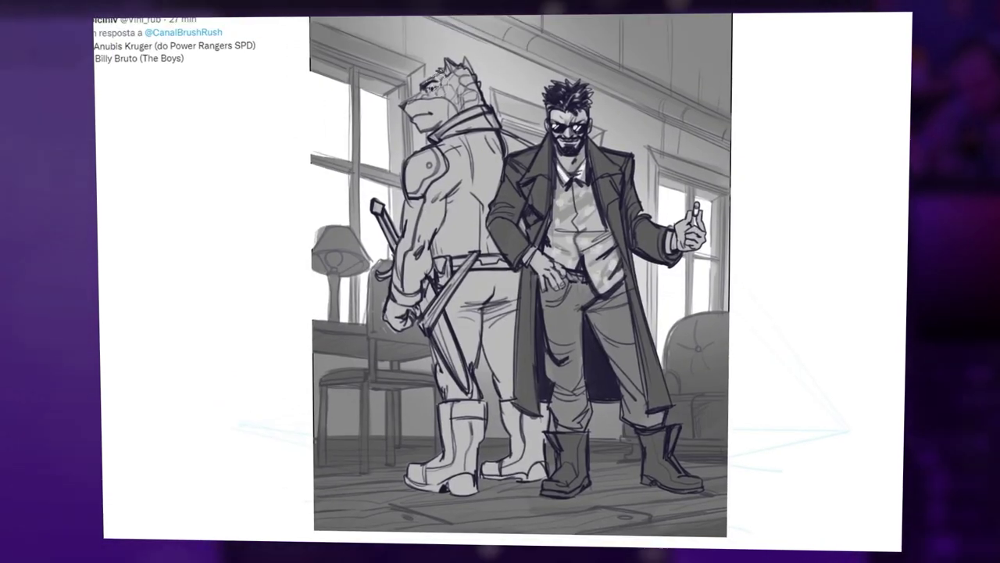
Step: Examine the canine character's reference photos against the head, collar and uniform in the shaded drawing
scroll(630, 323, "up", 10)
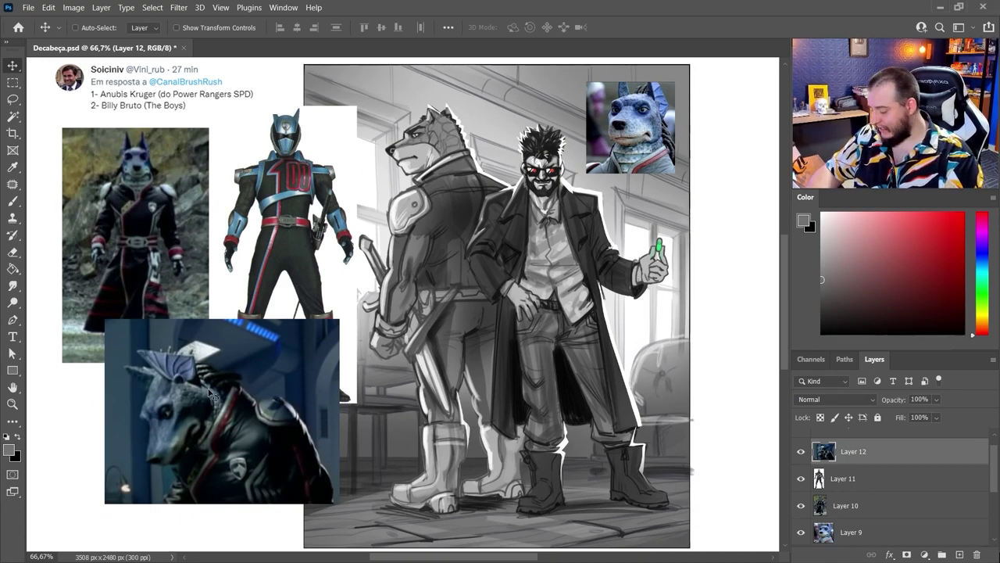
key("z")
left_click(181, 393)
left_click_drag(527, 260, 358, 290)
left_click_drag(747, 142, 611, 189)
left_click(518, 139)
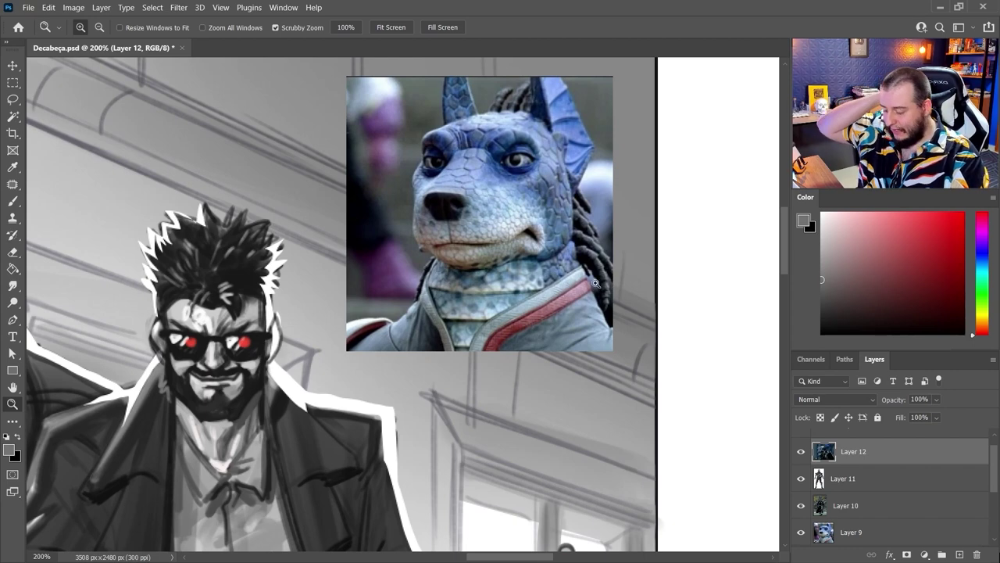
left_click_drag(273, 264, 412, 224)
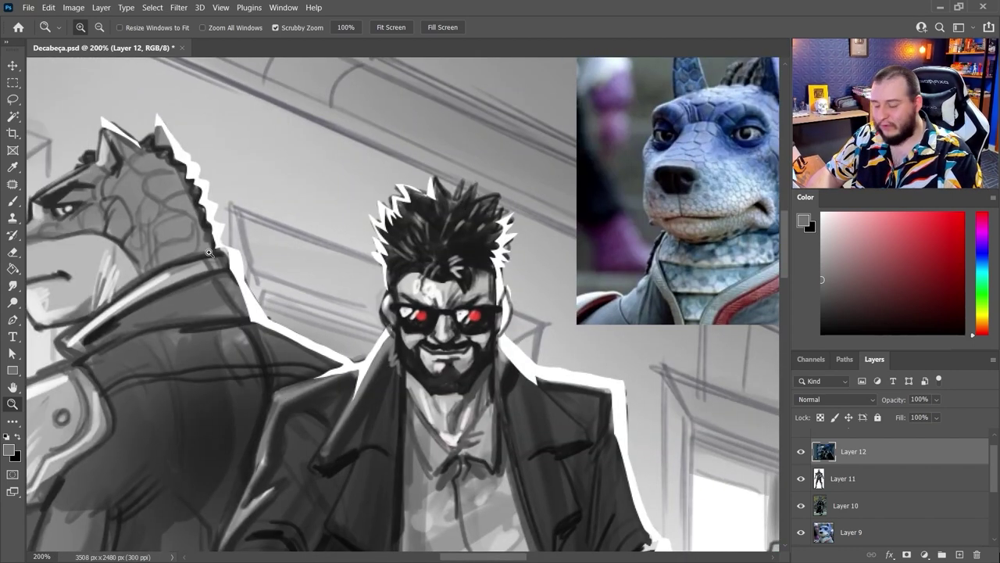
left_click_drag(328, 258, 179, 275)
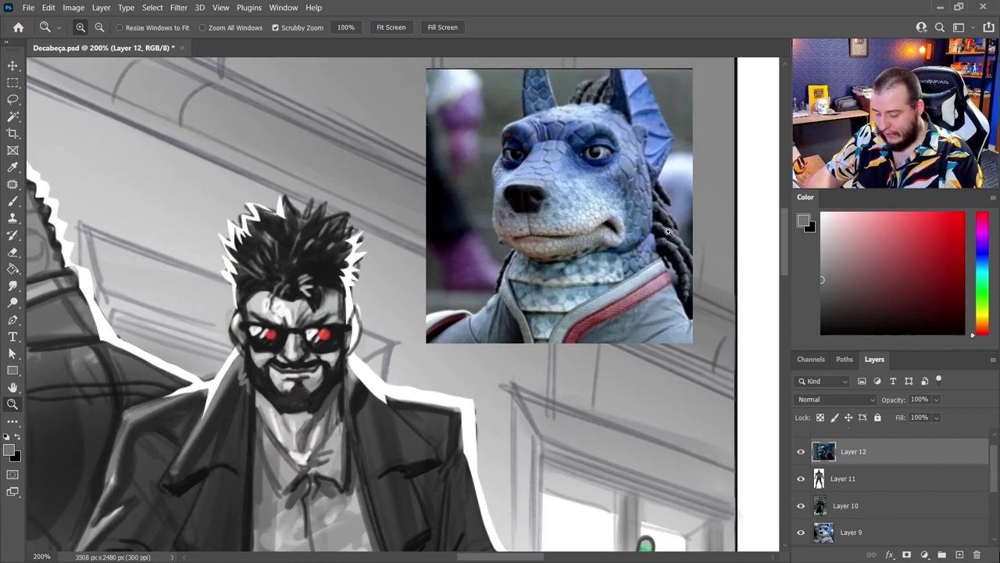
left_click(501, 262, "alt")
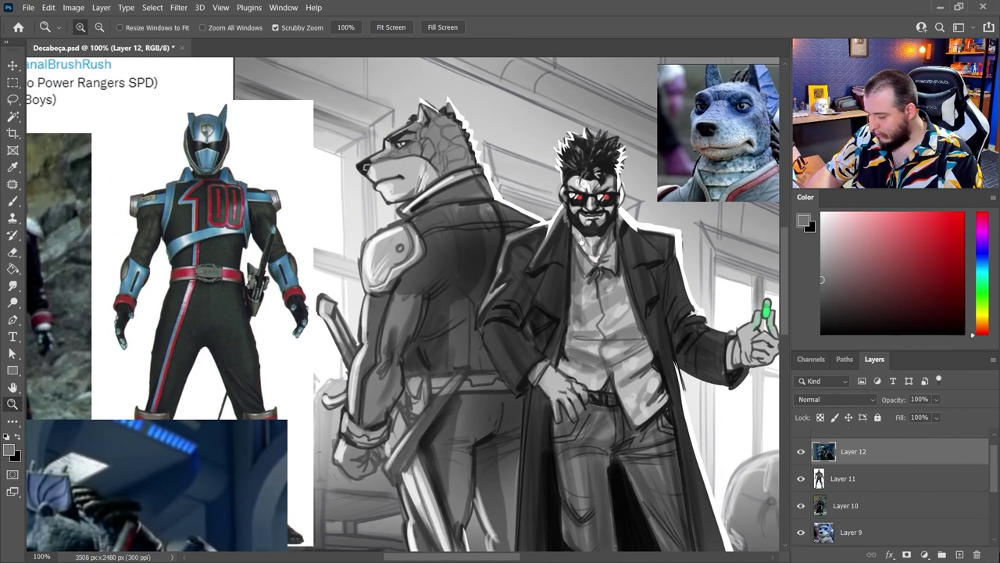
left_click_drag(426, 325, 560, 282)
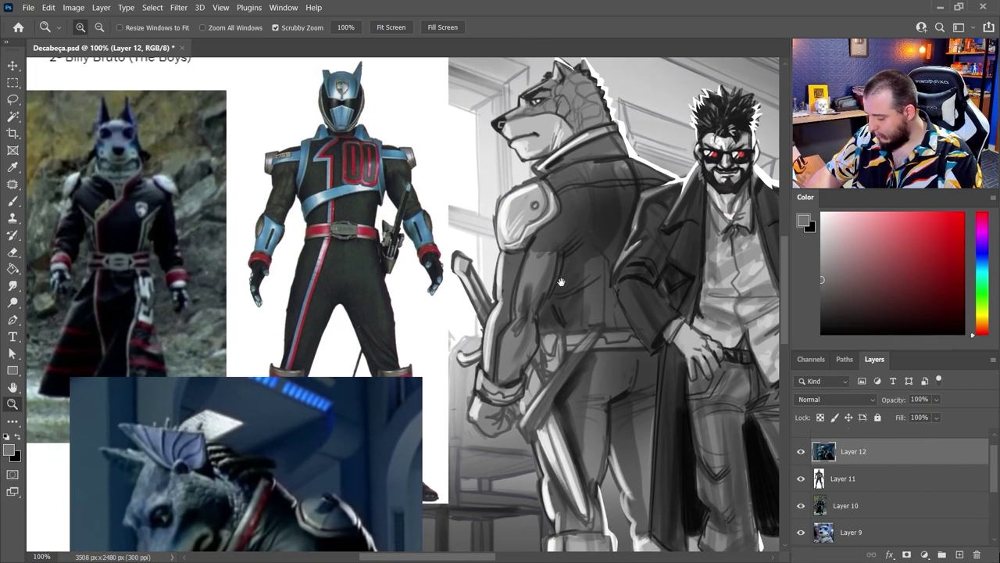
left_click_drag(479, 341, 582, 279)
left_click_drag(547, 320, 561, 368)
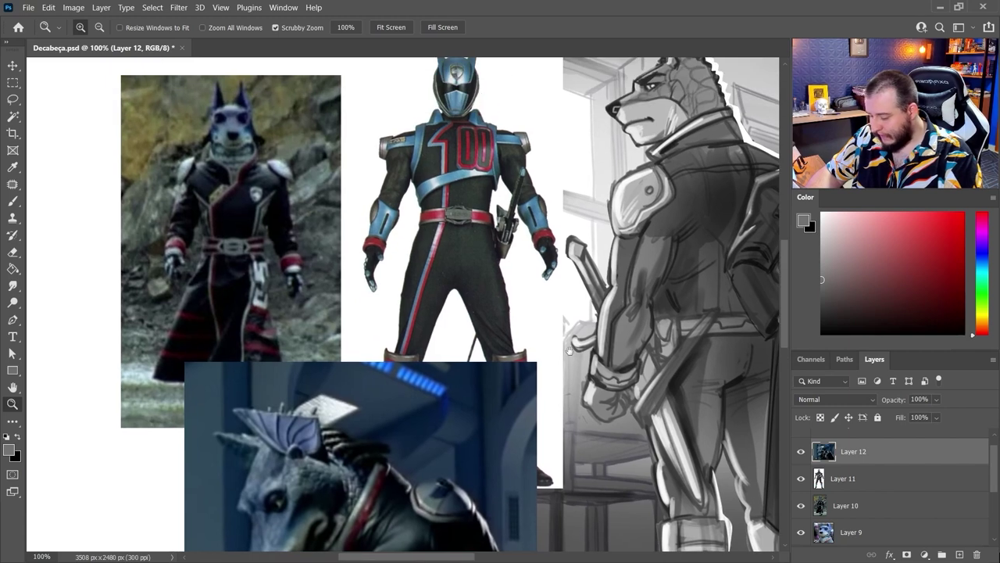
left_click_drag(380, 244, 277, 225)
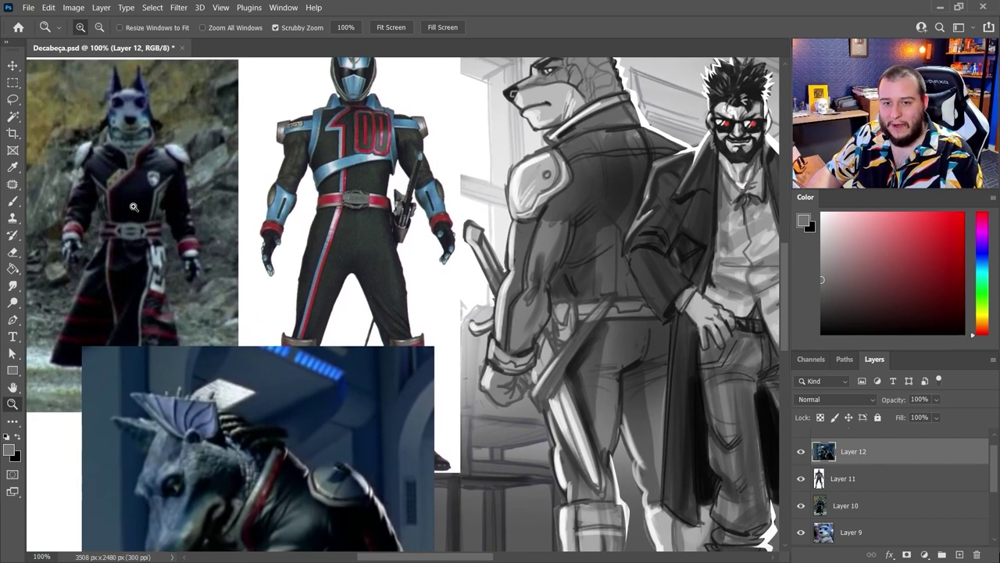
Step: Move the canine close-up photo below the other references and examine the full-body suit pictures against the drawing
left_click(116, 237, "alt")
left_click_drag(154, 289, 157, 239)
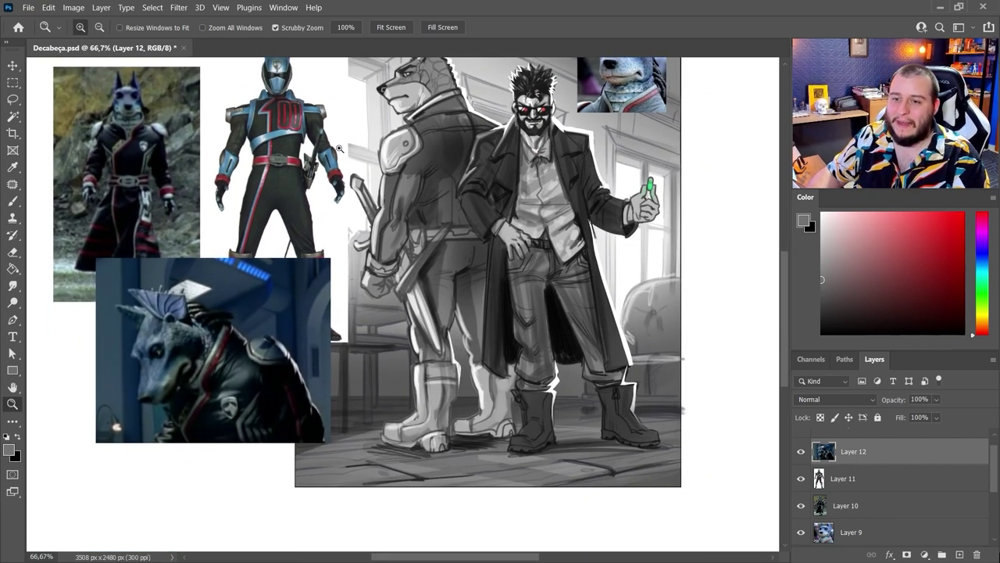
key("v")
left_click_drag(250, 341, 208, 435)
key("z")
left_click(286, 78)
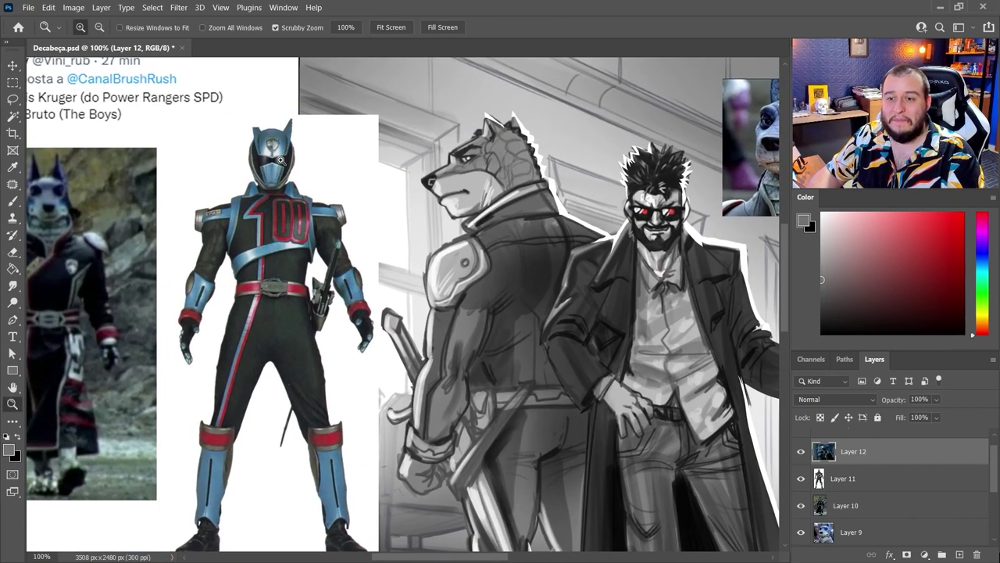
left_click_drag(263, 284, 330, 237)
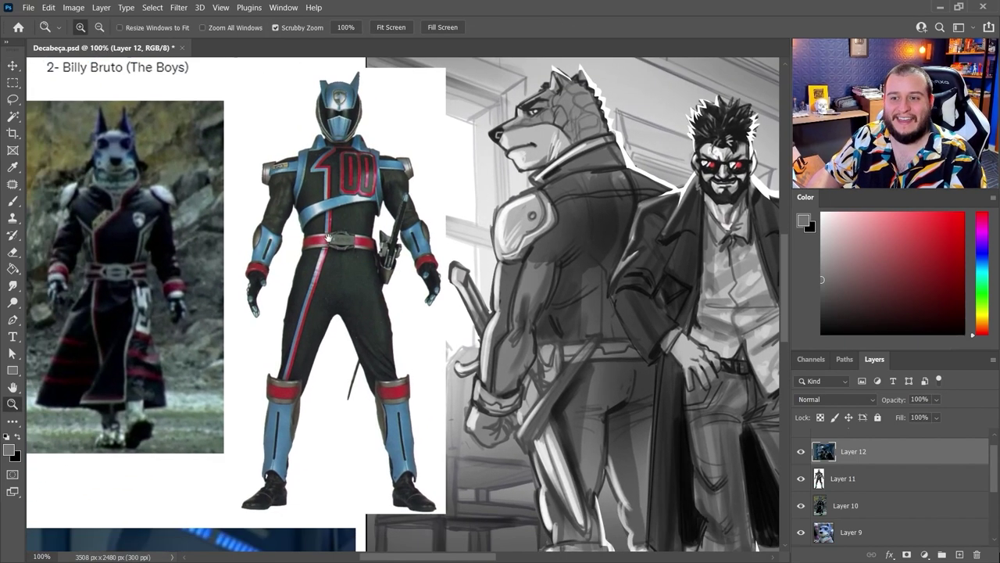
left_click_drag(249, 329, 281, 270)
key("ctrl+0")
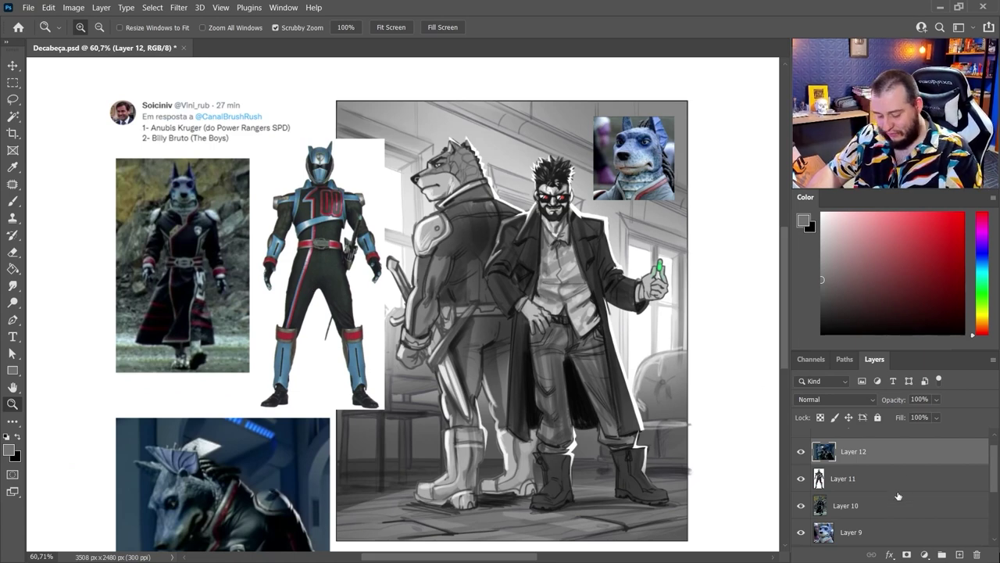
Step: Create a new layer and place it directly above Group 2, below the reference photos
scroll(898, 496, "up", 1)
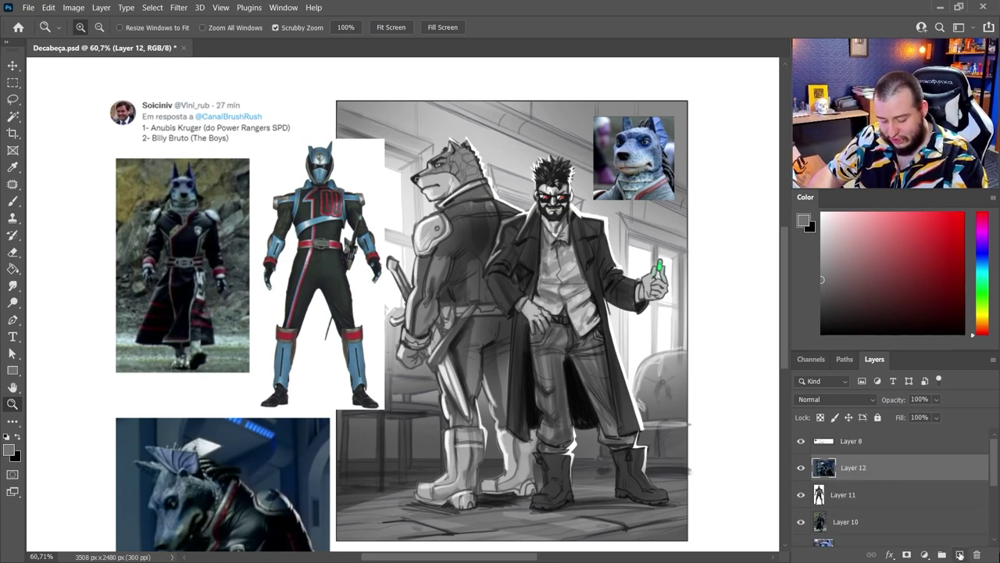
left_click(959, 554)
mouse_move(869, 468)
left_mouse_down()
mouse_move(869, 443)
mouse_move(885, 450)
mouse_move(880, 492)
left_mouse_up()
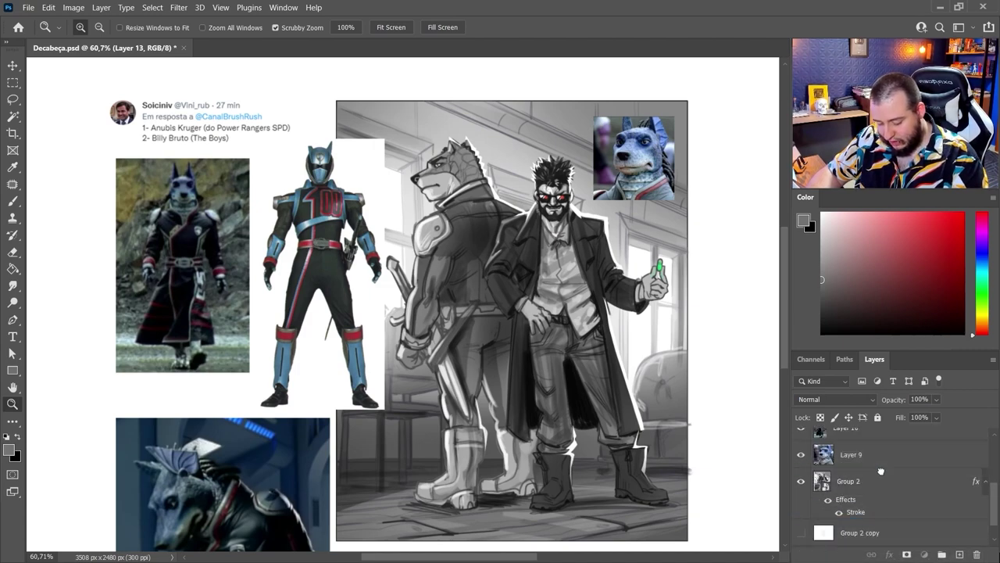
Step: Draw a tall pointed ear on the canine figure's head in a sampled dark tone with a 21 px brush
left_click(459, 190)
left_click(459, 188)
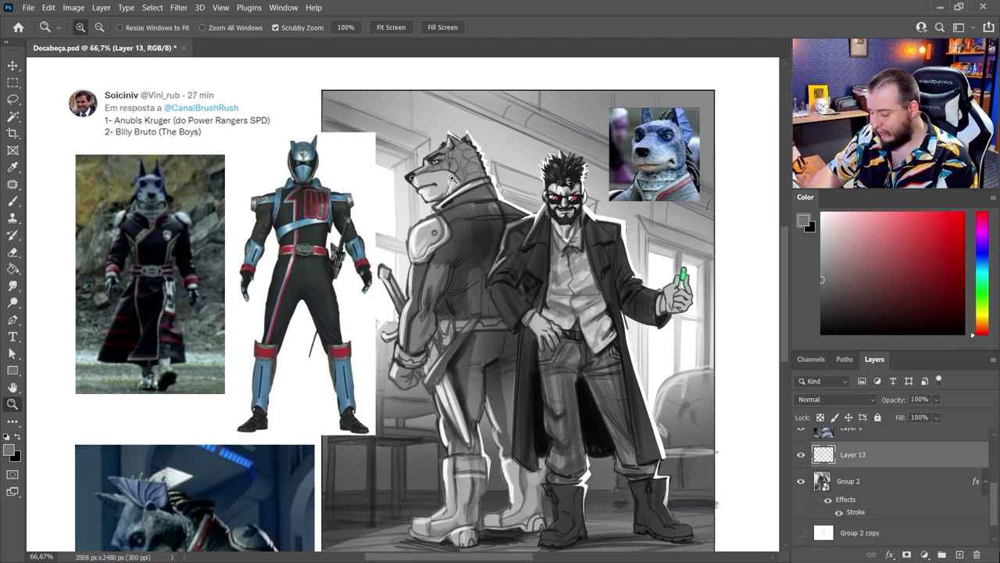
left_click_drag(470, 243, 514, 258)
right_click(531, 244)
left_click_drag(582, 250, 588, 252)
left_click(610, 114)
left_click_drag(519, 203, 445, 234)
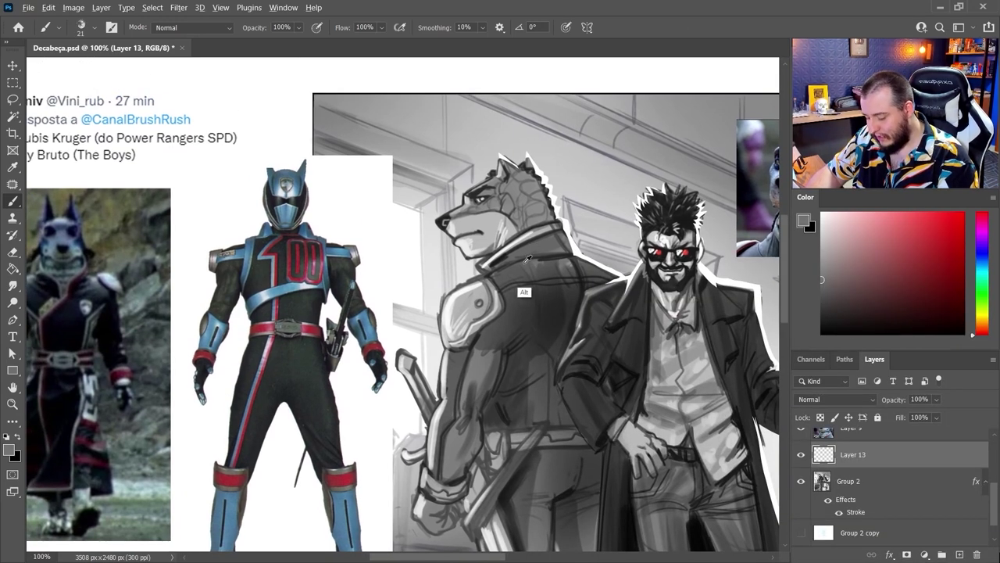
left_click(504, 266, "alt")
left_click_drag(470, 291, 472, 291)
left_click(475, 281, "alt")
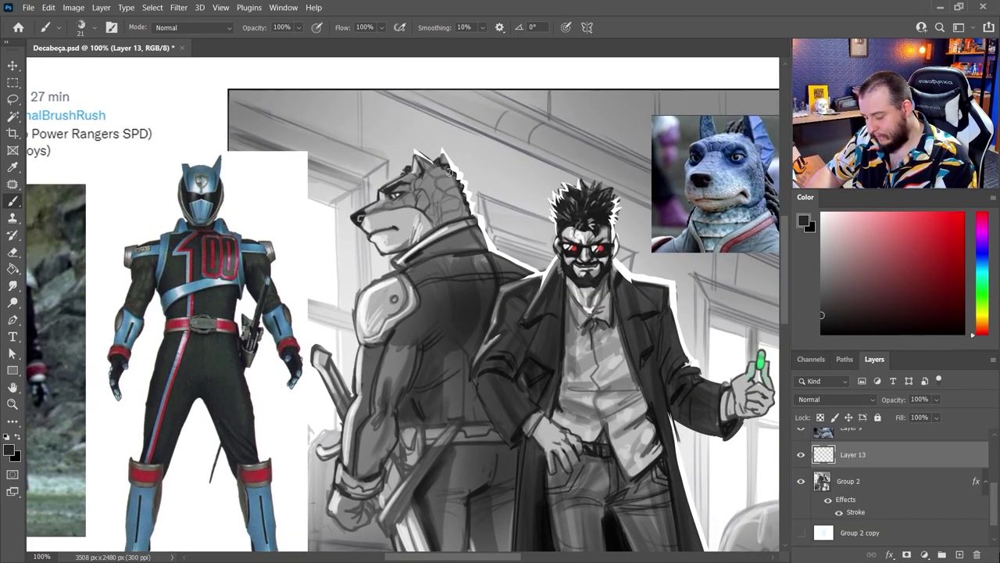
mouse_move(408, 170)
left_mouse_down()
mouse_move(405, 134)
mouse_move(439, 184)
left_mouse_up()
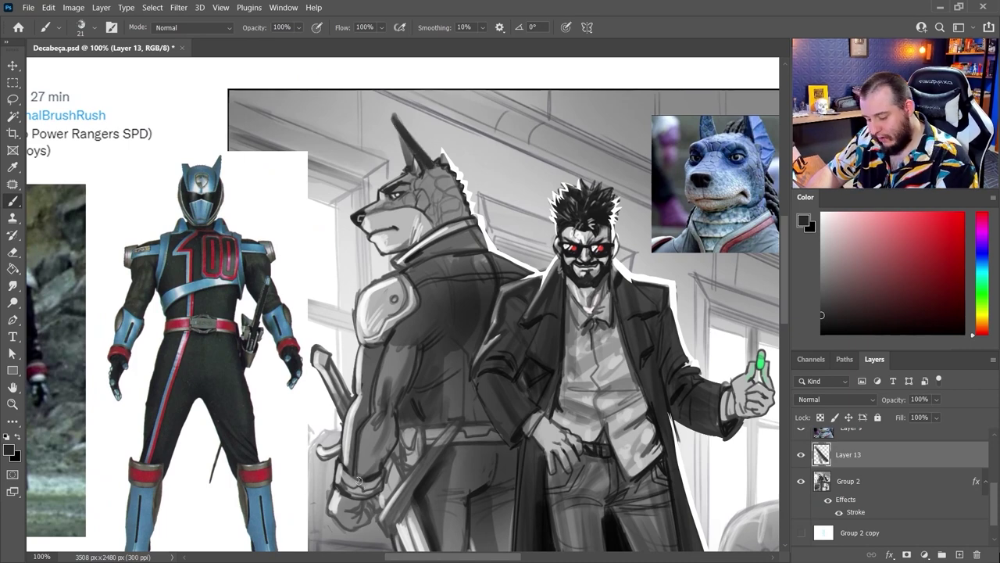
Step: Fill the tall ear with sampled grey tones and draw the second pointed ear behind it with a 12 px brush
left_click(425, 213, "alt")
right_click(443, 163)
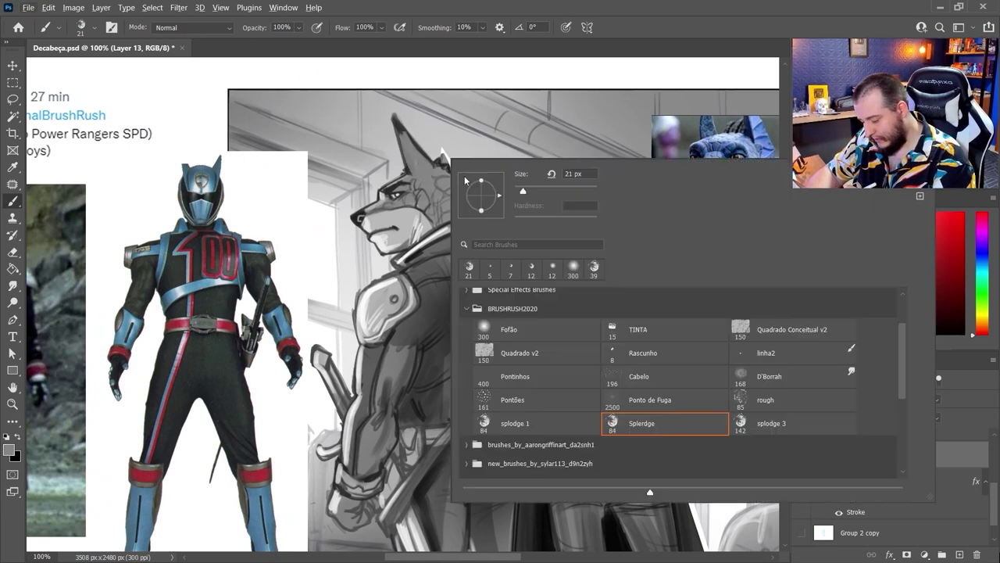
left_click(520, 192)
left_click(442, 158, "alt")
mouse_move(433, 161)
left_mouse_down()
mouse_move(427, 115)
mouse_move(454, 166)
left_mouse_up()
left_click_drag(402, 125, 427, 170)
left_click(414, 152, "alt")
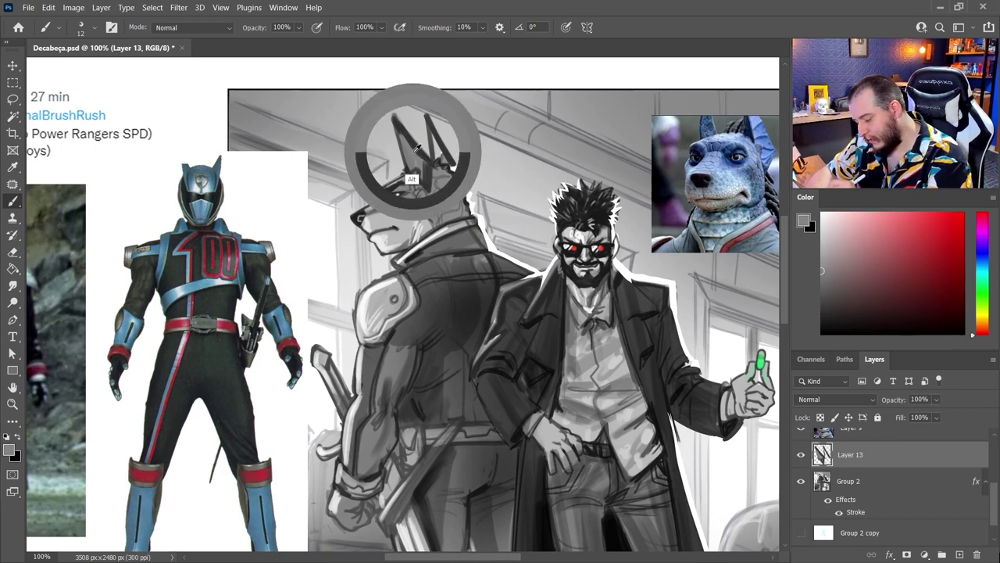
left_click(431, 166, "alt")
left_click_drag(401, 122, 408, 169)
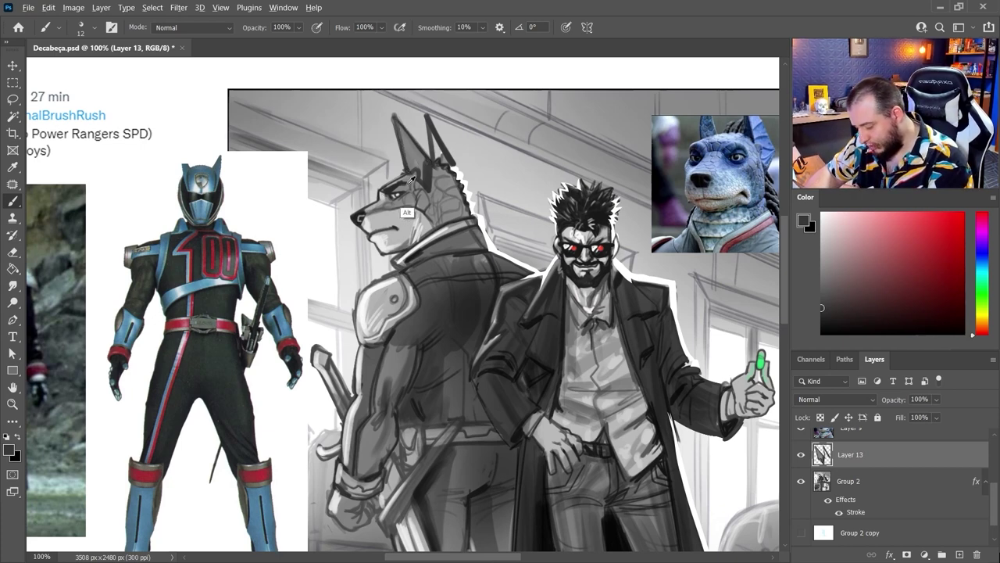
Step: Rework the canine's brow and muzzle tones, and shade the cheek dark with a 44 px brush
left_click(407, 187, "alt")
left_click_drag(403, 181, 367, 216)
left_click(371, 212, "alt")
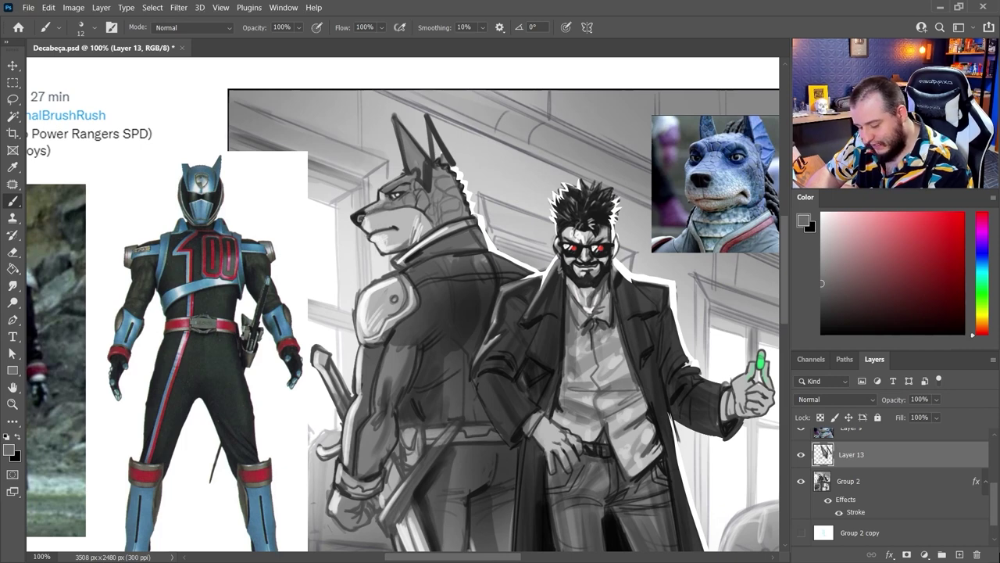
left_click(376, 223, "alt")
right_click(376, 222)
left_click_drag(482, 238, 493, 238)
left_click(371, 223, "alt")
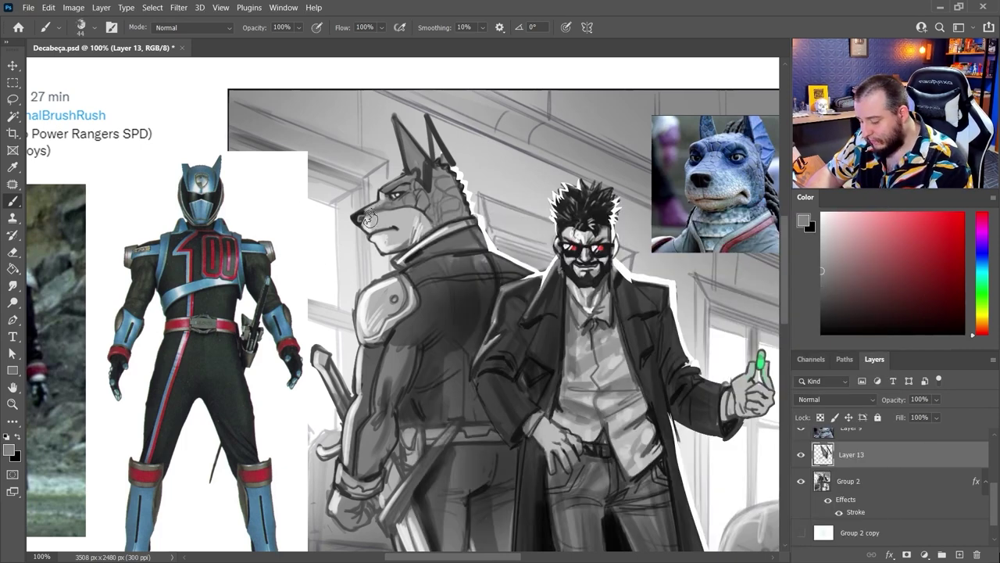
mouse_move(425, 209)
left_mouse_down()
mouse_move(424, 225)
mouse_move(407, 211)
left_mouse_up()
left_click(423, 218, "alt")
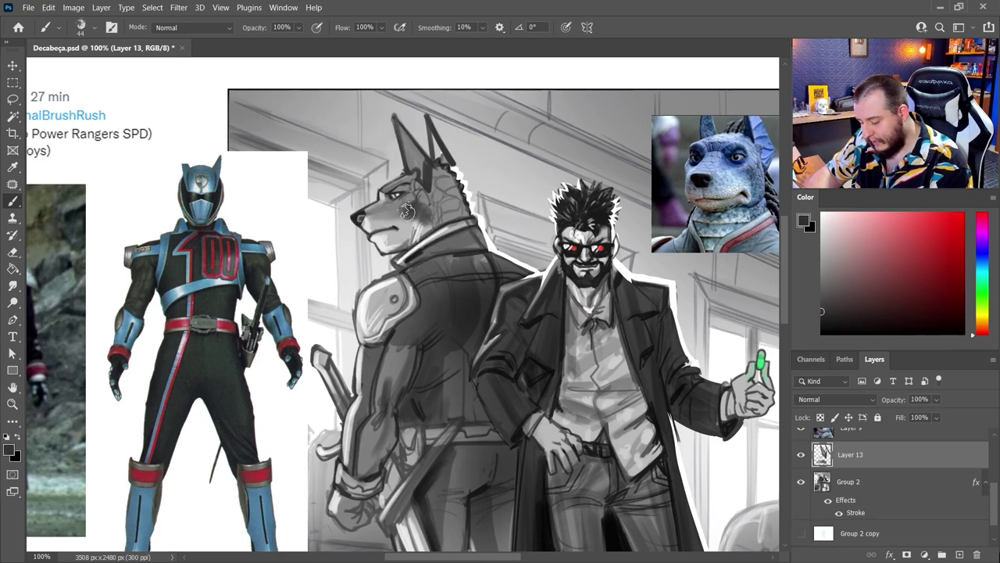
Step: Draw the canine's parted mouth with a 15 px brush and darken the chin line with a 10 px brush
right_click(430, 220)
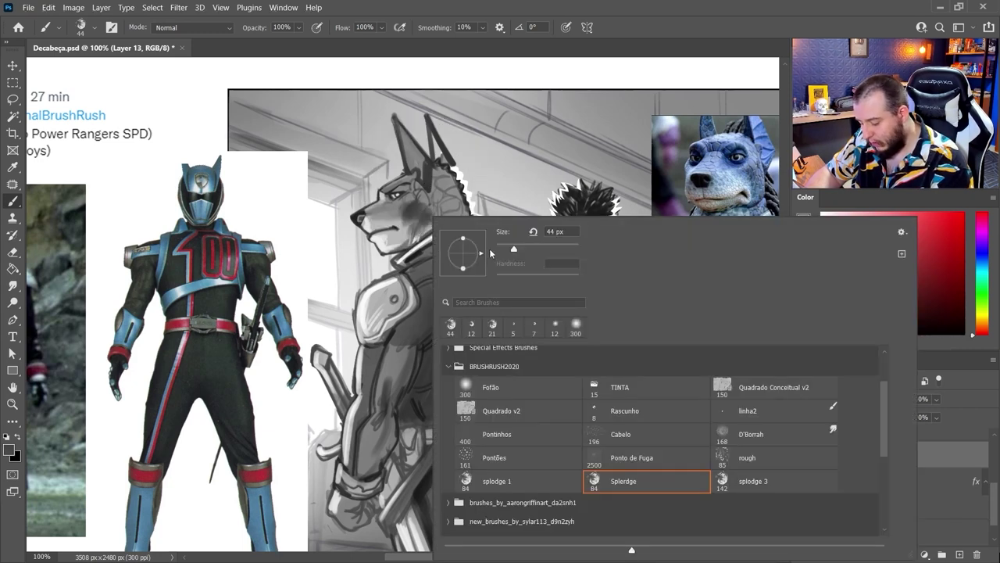
left_click(503, 248)
left_click(391, 229)
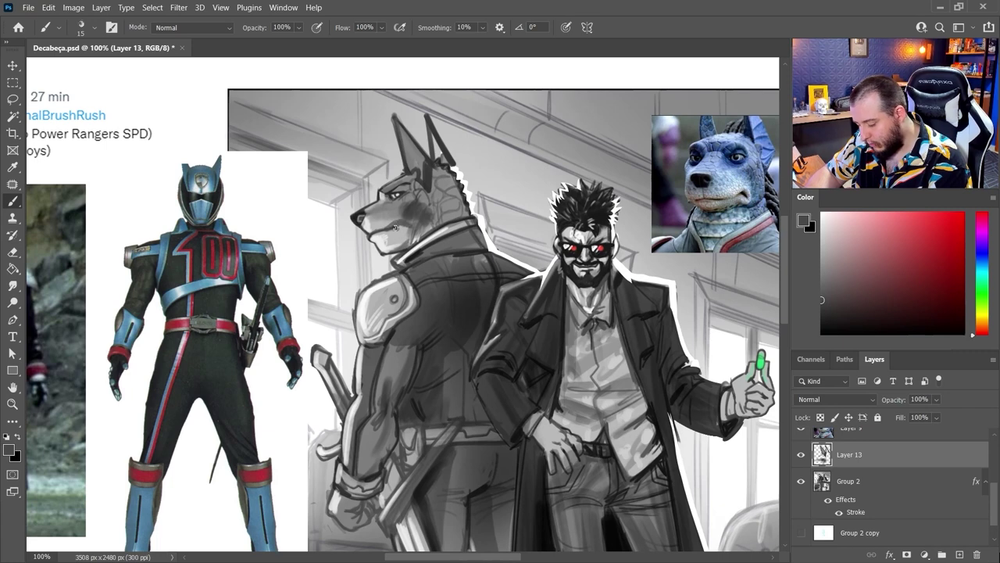
right_click(584, 250)
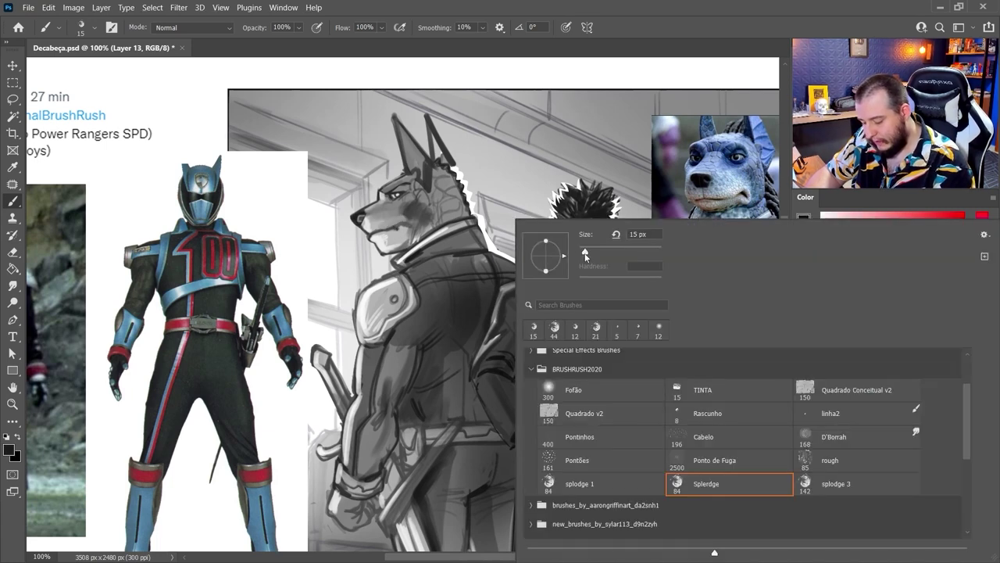
left_click_drag(585, 253, 582, 253)
key("Return")
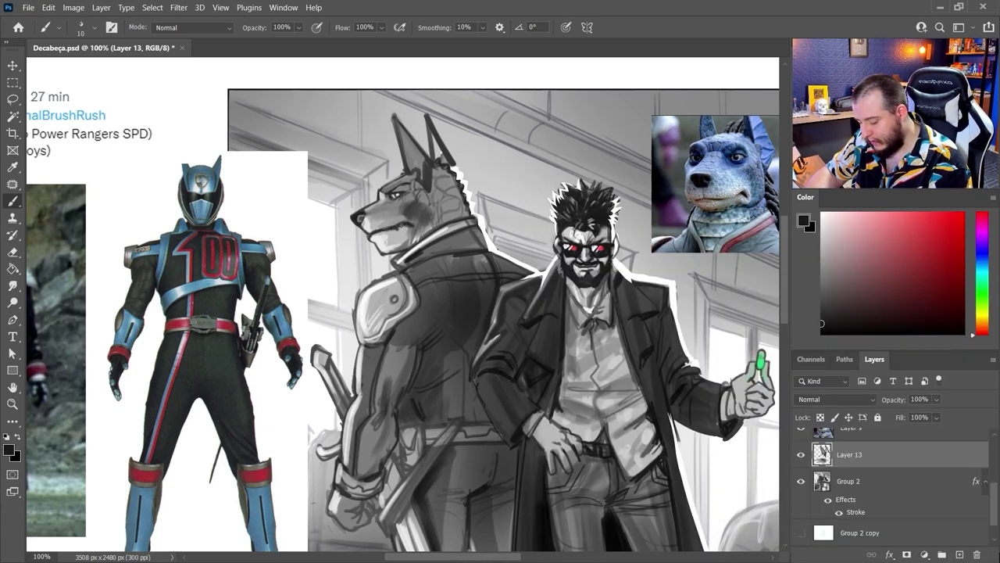
key("x")
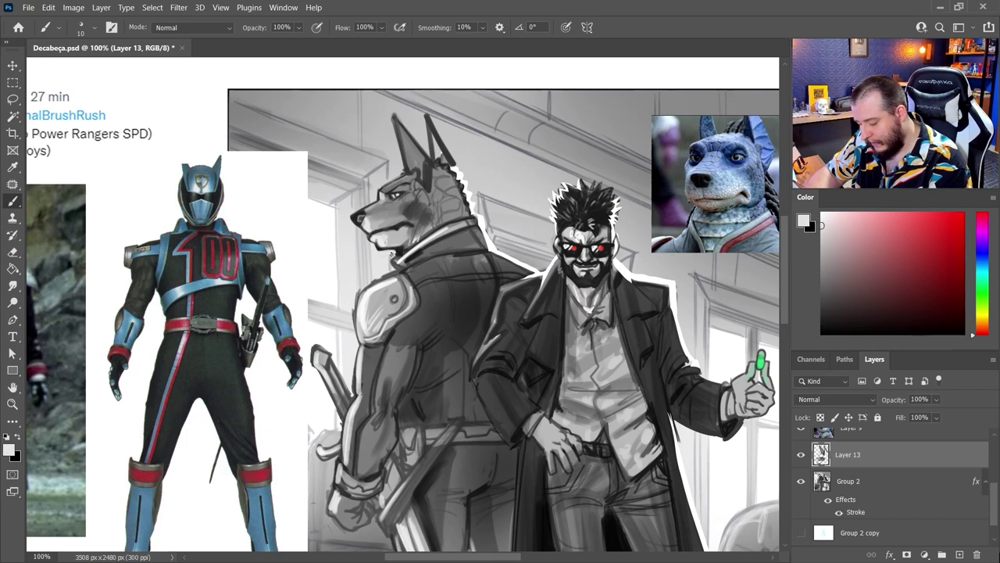
Step: Refine the canine's lips and jaw, add dark fur at the throat, and paint light mottling on the muzzle
left_click(372, 236, "alt")
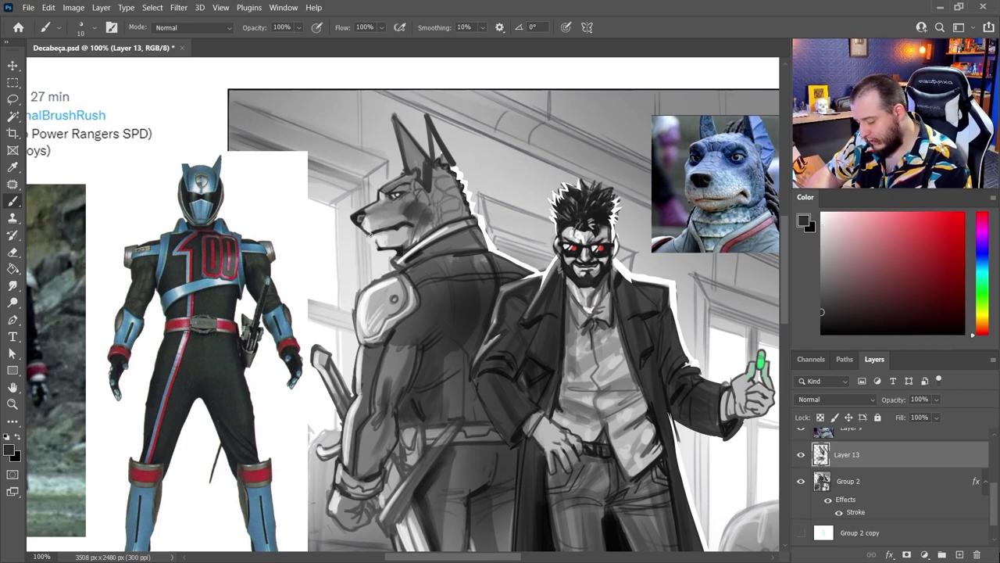
left_click(374, 235, "alt")
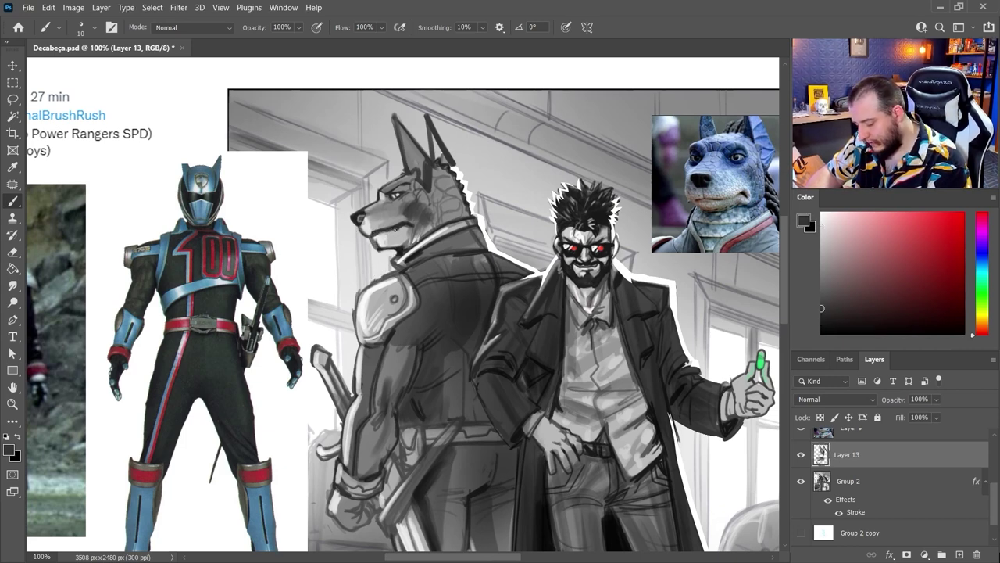
left_click(392, 267, "alt")
left_click_drag(395, 229, 415, 230)
left_click(399, 231, "alt")
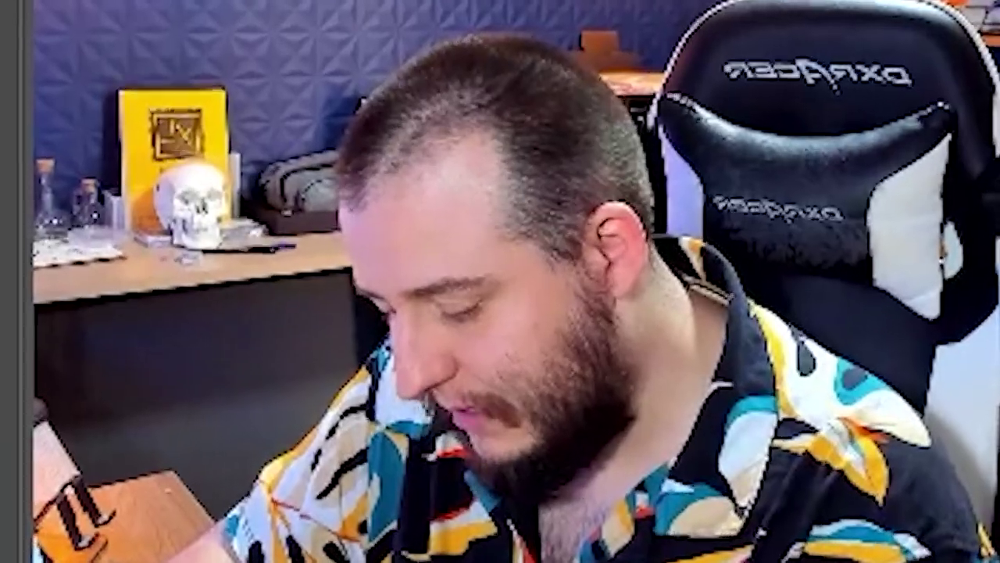
left_click(373, 222, "alt")
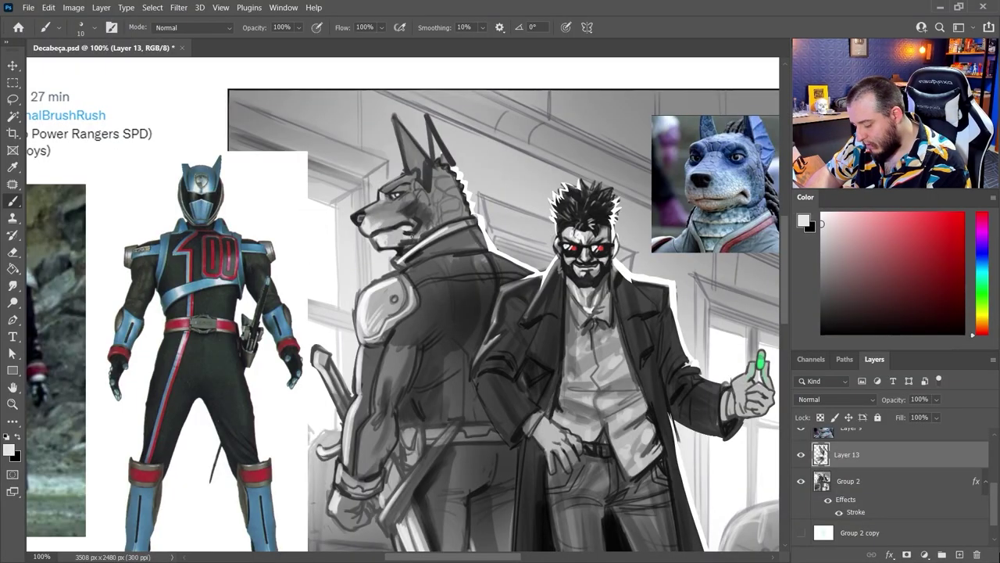
left_click(388, 217, "alt")
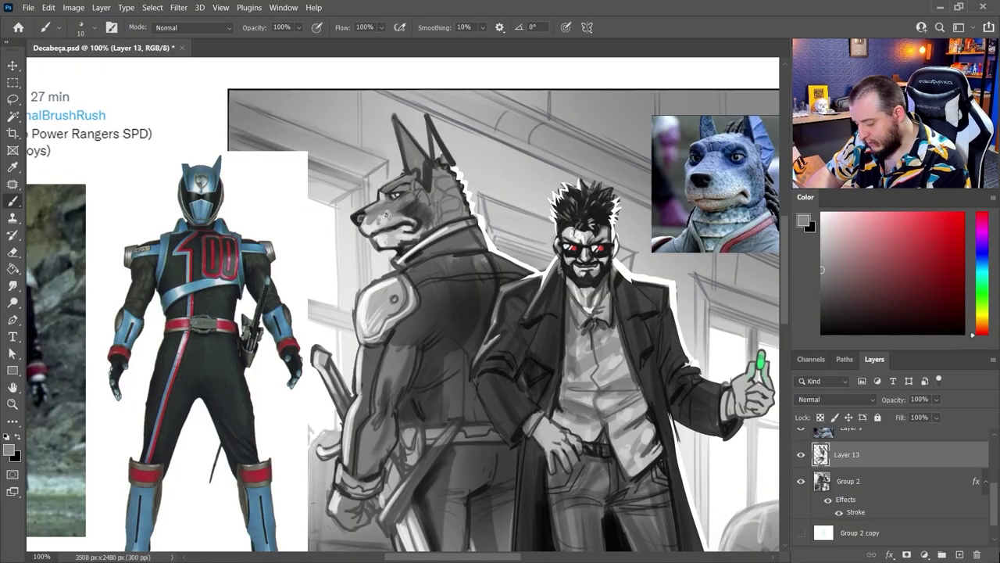
left_click(365, 239, "alt")
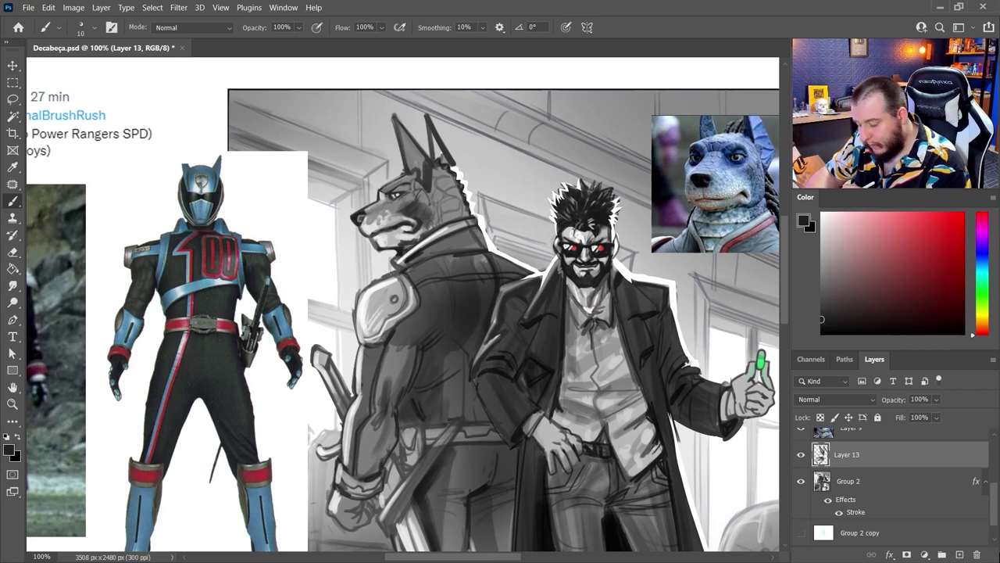
Step: Detail the canine's eye and brow with dark lines and a white highlight using a 6 px brush
right_click(434, 229)
left_click_drag(503, 237, 490, 243)
key("Return")
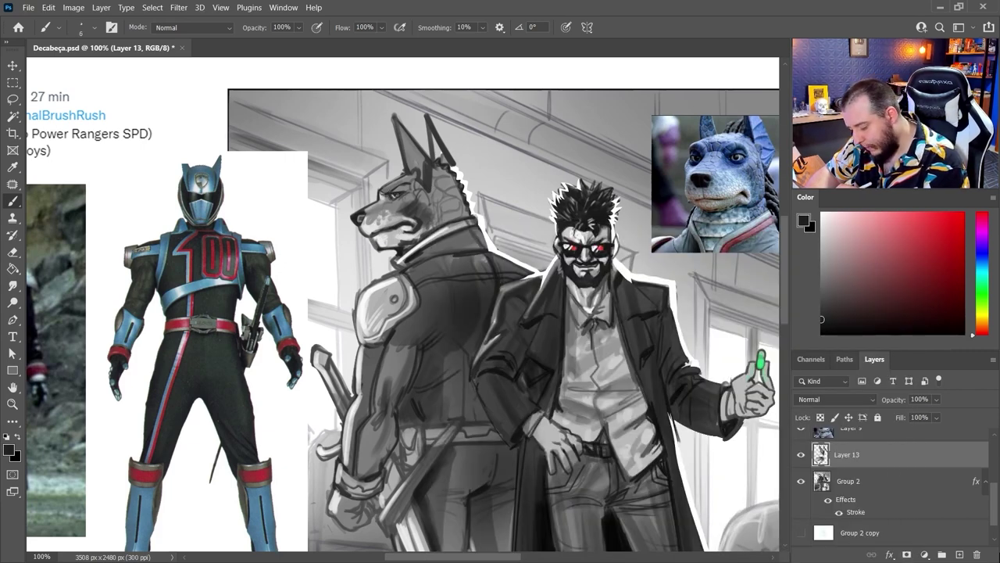
left_click(407, 182, "alt")
key("d")
key("x")
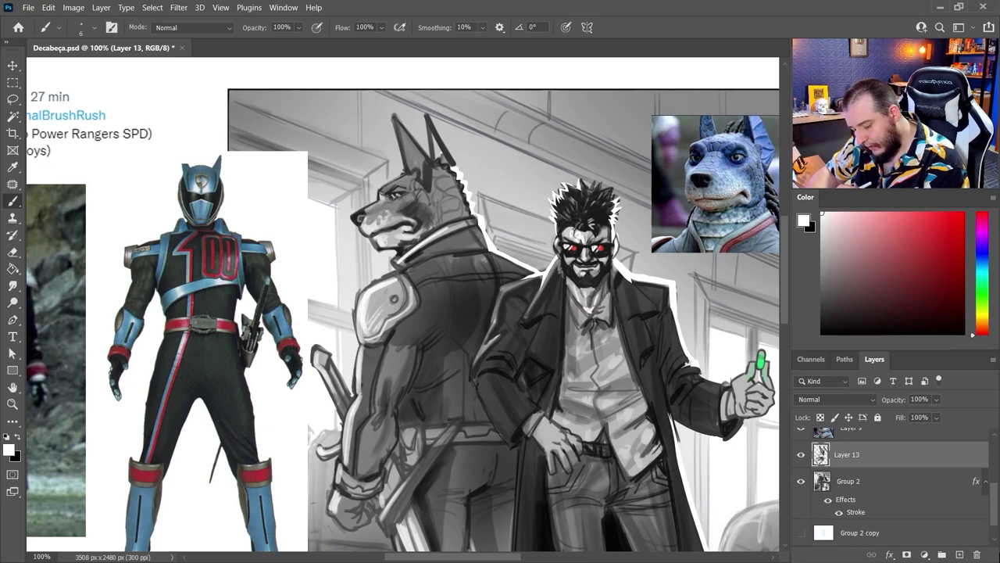
left_click(397, 188, "alt")
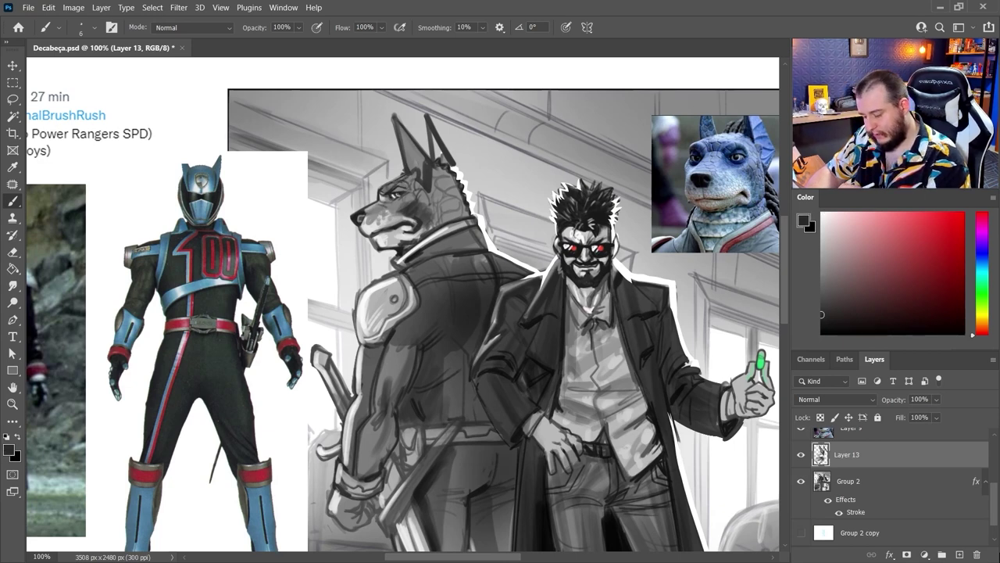
Step: Paint dark dreadlocks down the back of the canine's head with a 17 px brush
right_click(462, 156)
left_click_drag(531, 193, 536, 192)
mouse_move(437, 156)
left_mouse_down()
mouse_move(463, 162)
mouse_move(467, 209)
mouse_move(447, 223)
mouse_move(450, 216)
left_mouse_up()
Step: Sharpen the canine's nose and muzzle contour with dark and light grey strokes using a 6 px brush
right_click(444, 181)
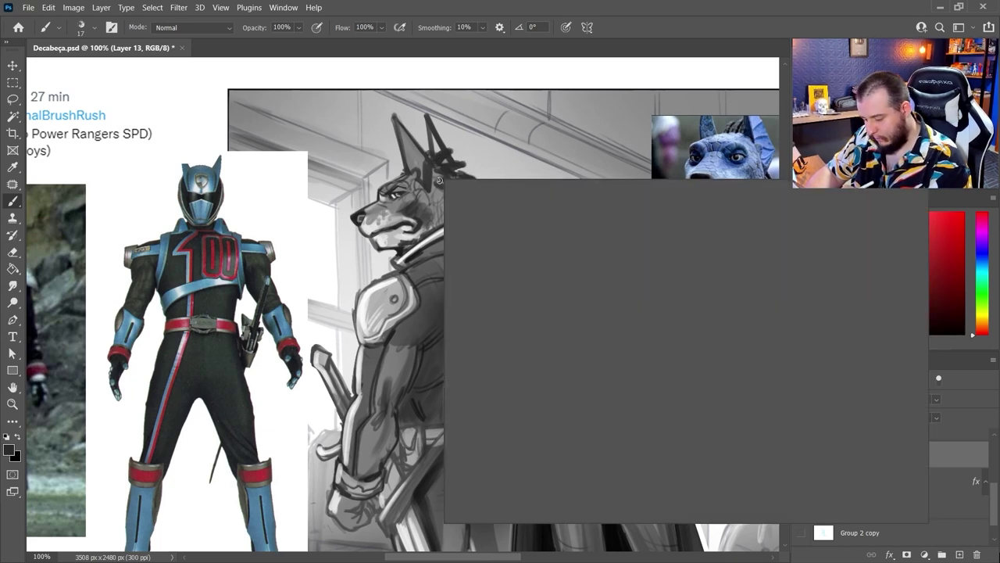
left_click_drag(535, 214, 510, 213)
key("Return")
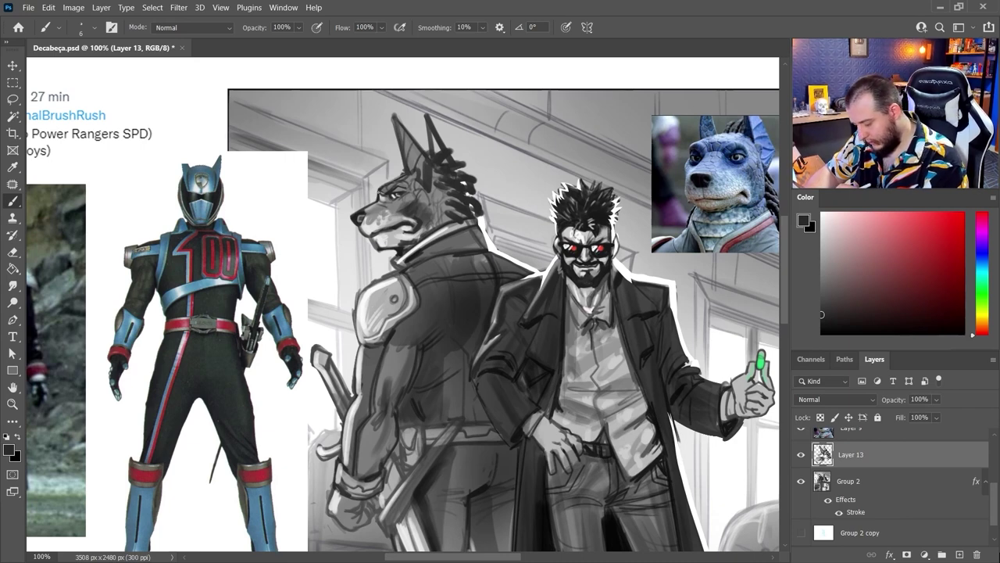
left_click(821, 240)
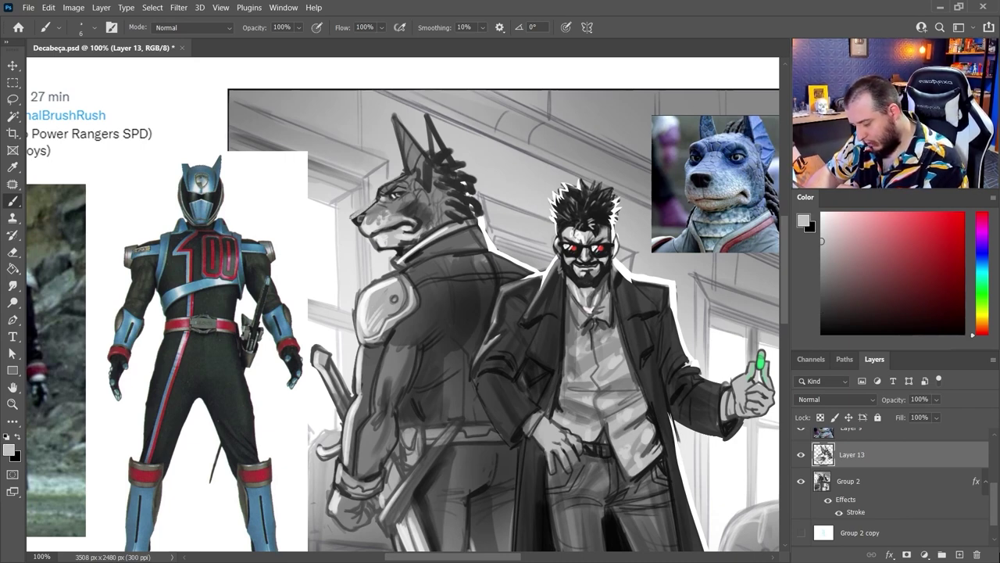
key("x")
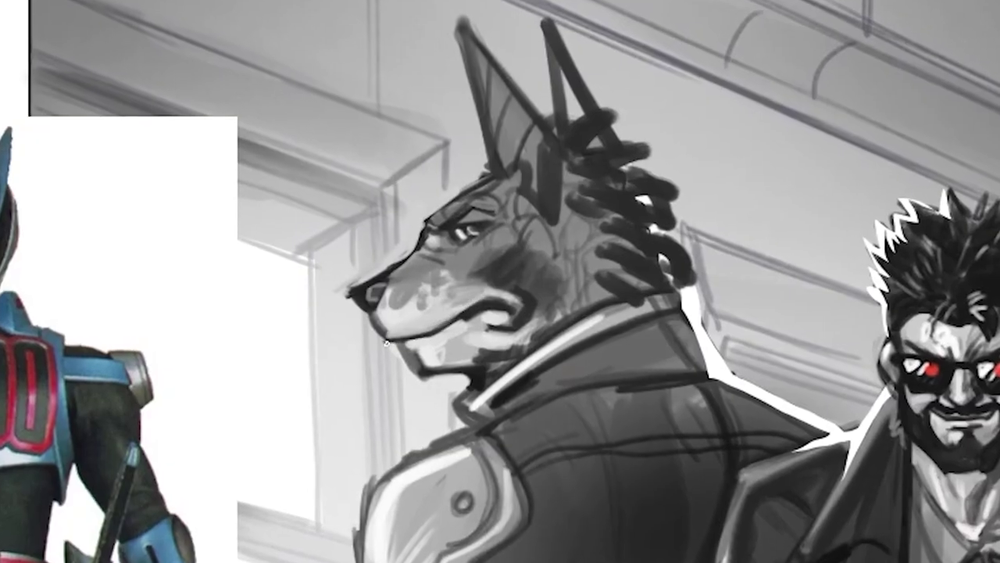
left_click(400, 198, "alt")
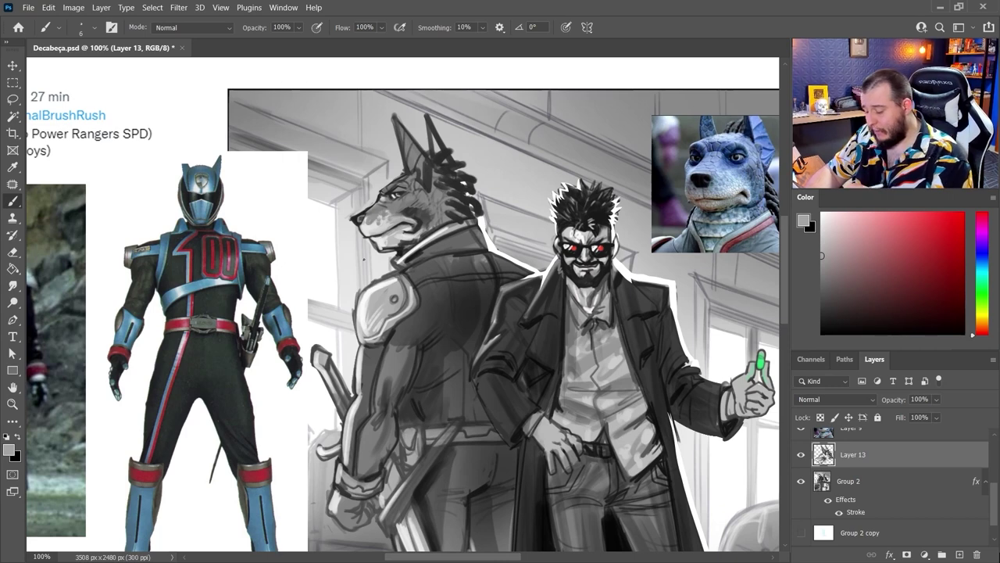
Step: Repaint the light rim of the canine's raised collar in grey tones with a 21 px brush
left_click(355, 248, "alt")
left_click(354, 224, "alt")
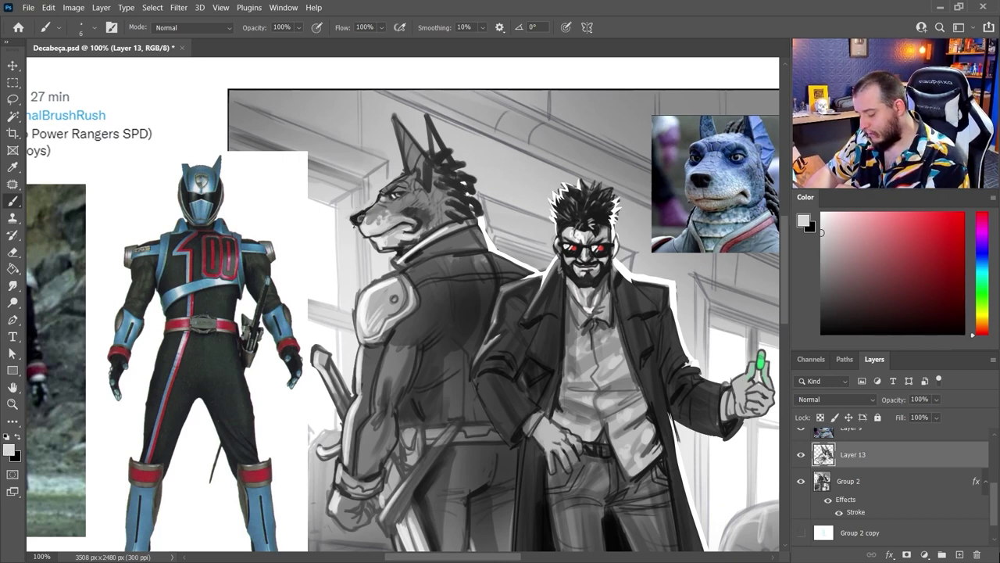
left_click(367, 245, "alt")
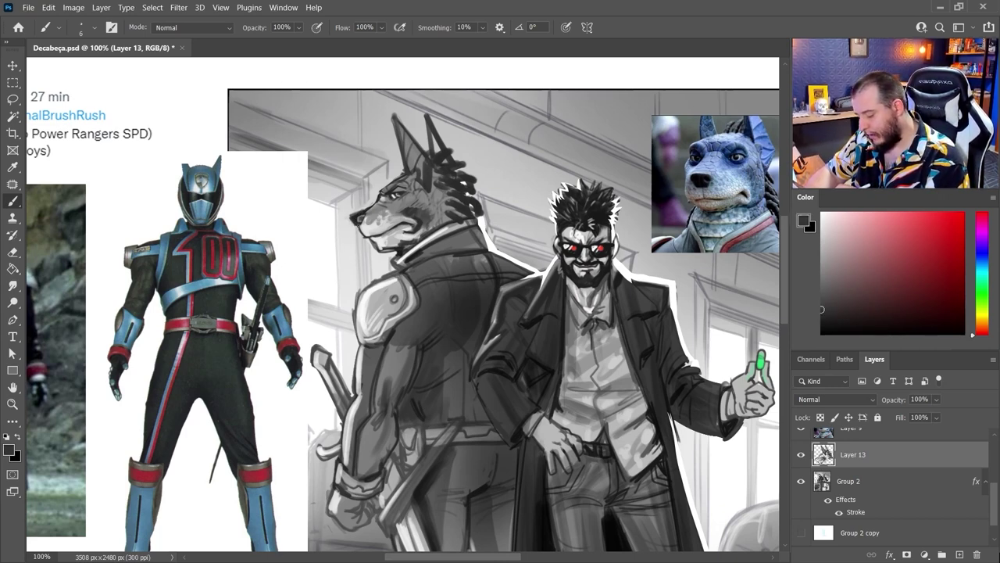
left_click(349, 246, "alt")
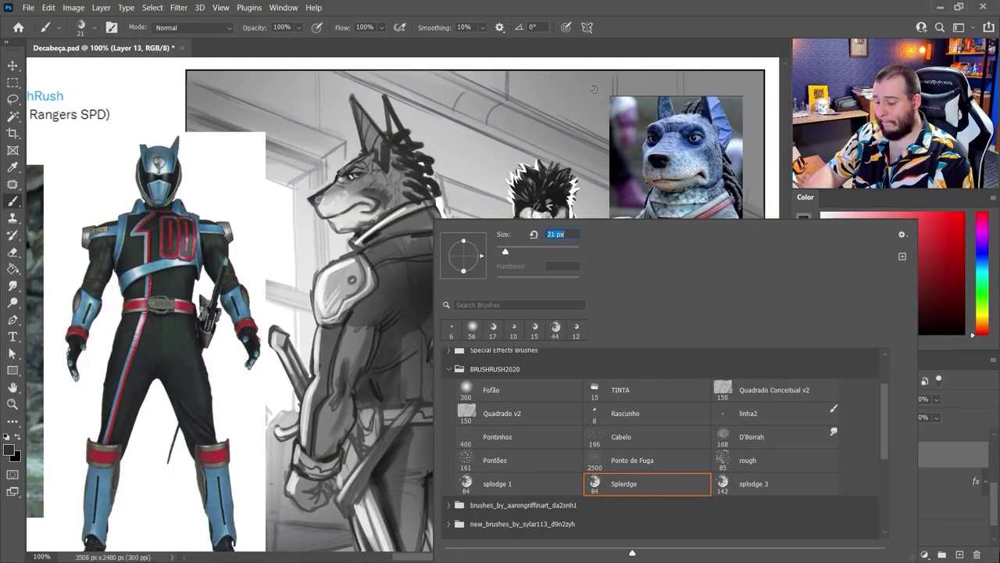
left_click(623, 51)
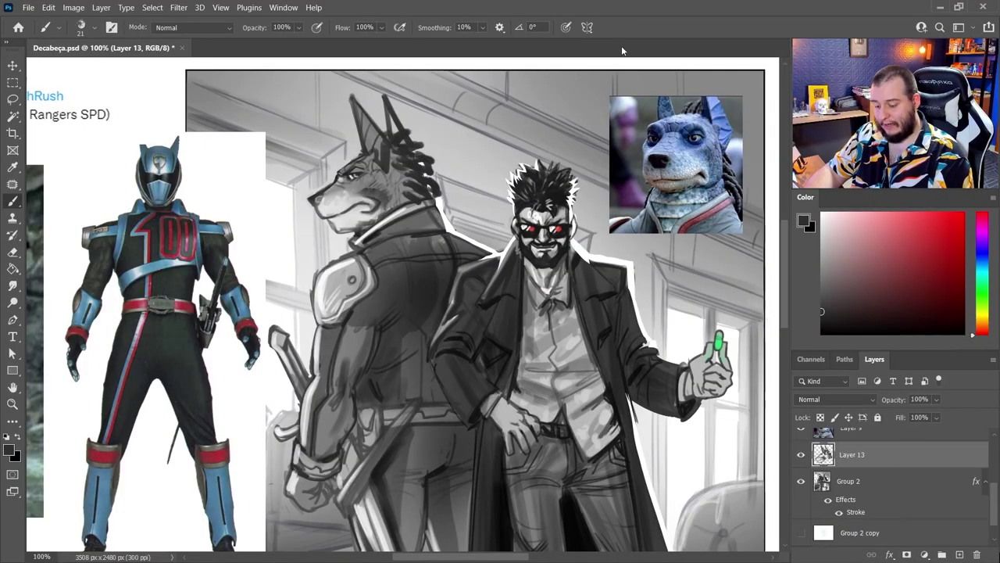
left_click(373, 244, "alt")
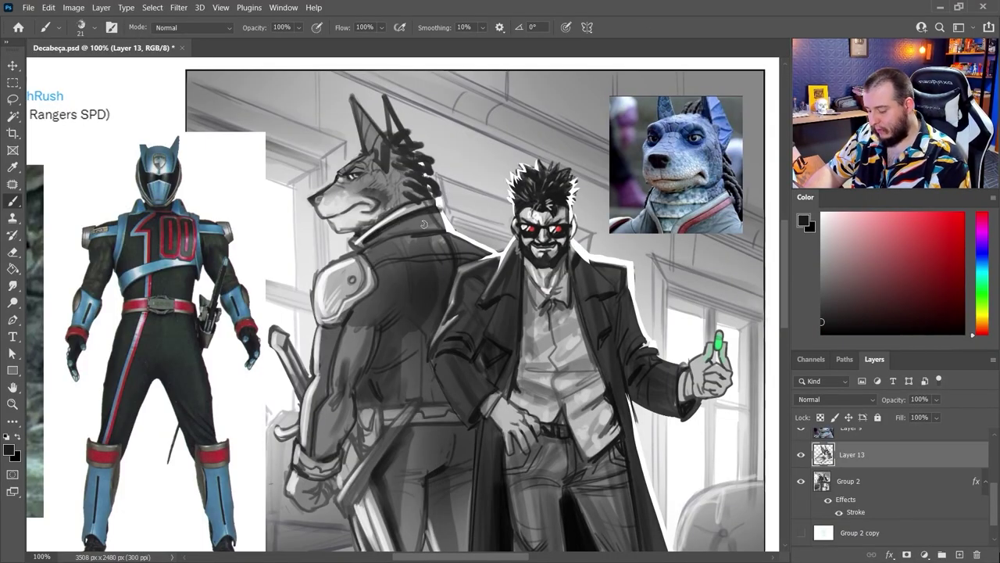
left_click(426, 235, "alt")
mouse_move(431, 210)
left_mouse_down()
mouse_move(366, 242)
mouse_move(428, 208)
left_mouse_up()
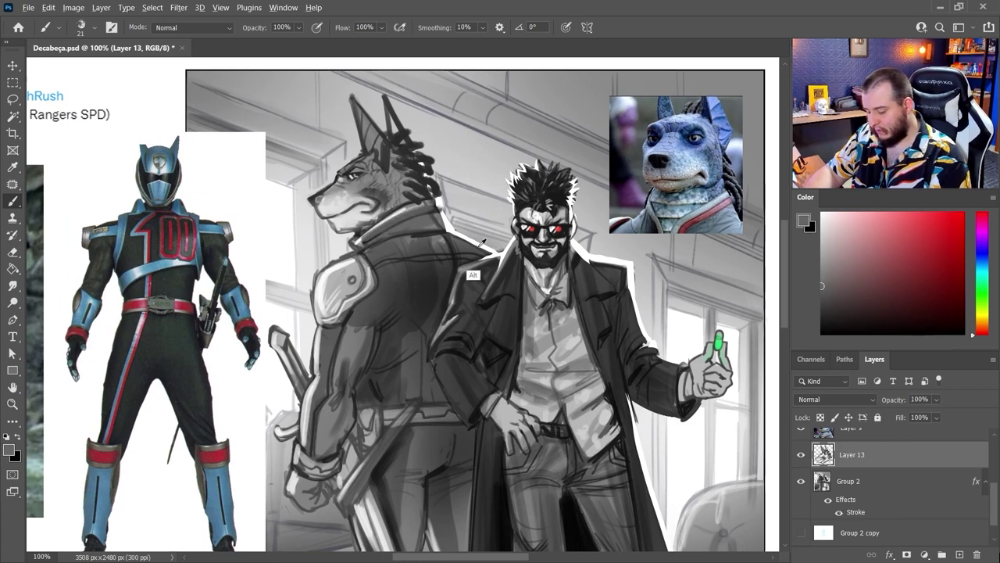
Step: Darken the back of the canine's collar with sampled dark greys, undoing the first stroke across it
left_click(503, 291, "alt")
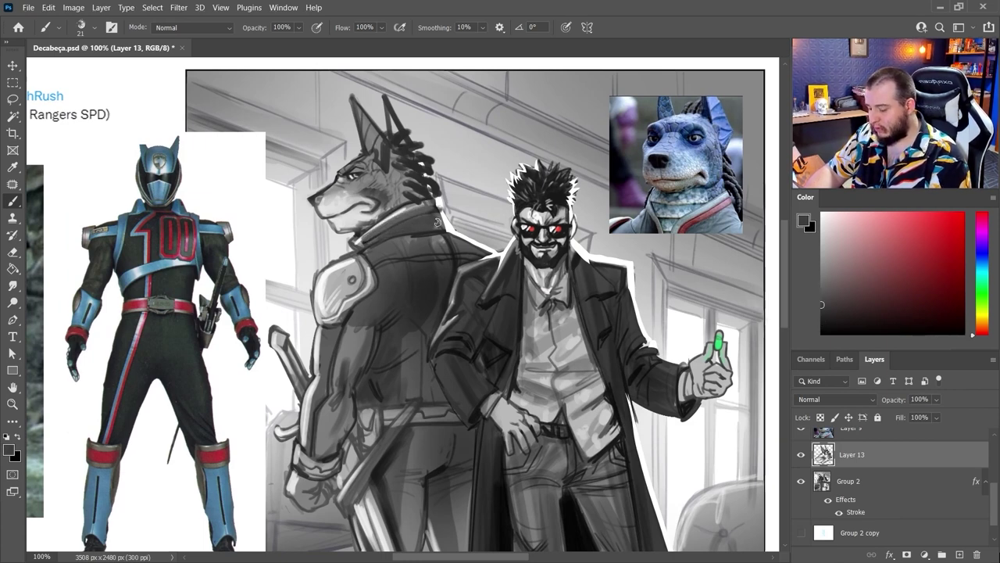
left_click(420, 186, "alt")
left_click_drag(437, 220, 387, 236)
key("ctrl+z")
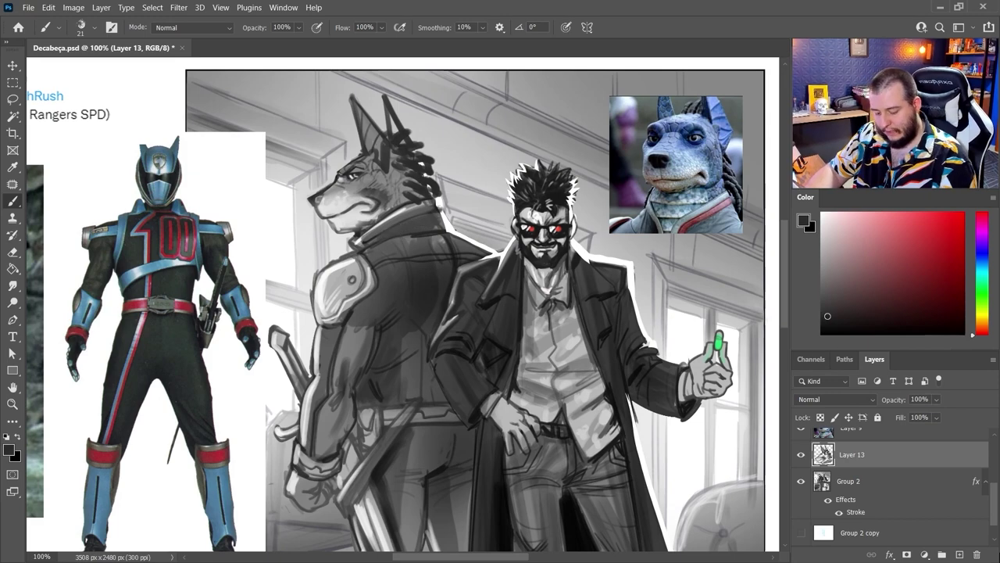
left_click(823, 318)
mouse_move(440, 220)
left_mouse_down()
mouse_move(410, 228)
mouse_move(442, 226)
left_mouse_up()
Step: Paint dark folds and grey panel lines on the canine's back and waist with the 21 px brush
left_click(419, 301, "alt")
left_click_drag(410, 320, 452, 276)
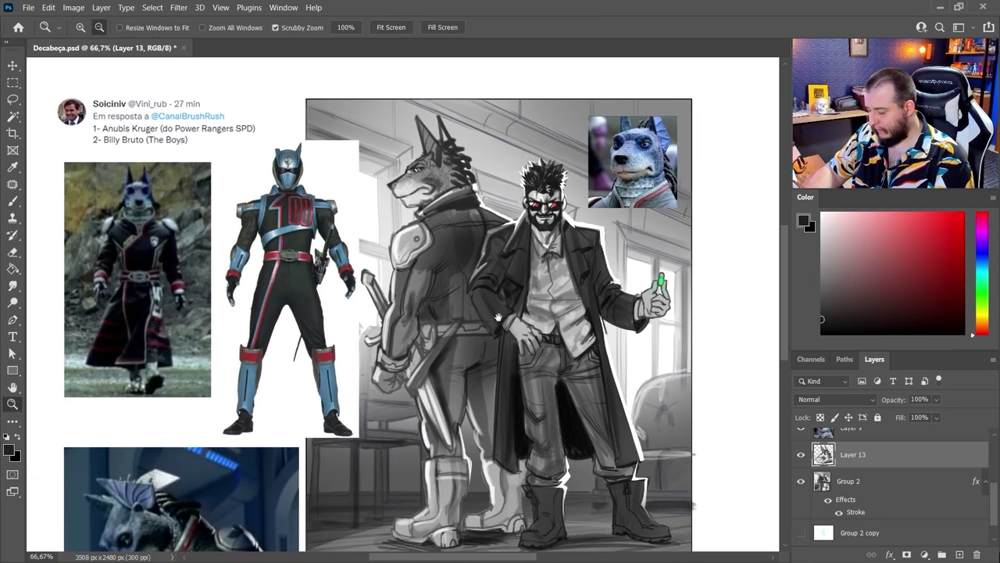
mouse_move(471, 221)
left_mouse_down()
mouse_move(434, 227)
mouse_move(473, 221)
left_mouse_up()
left_click_drag(436, 271, 448, 295)
left_click(448, 295, "alt")
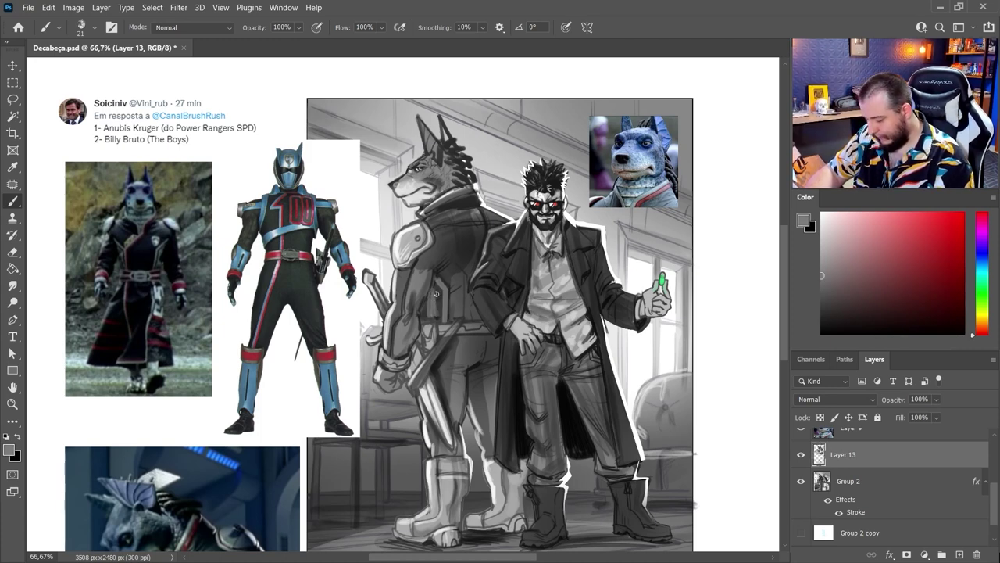
Step: Outline a long coat skirt in dark grey from the canine's waist to a curved hem above the feet
left_click(448, 379, "alt")
left_click_drag(411, 388, 416, 450)
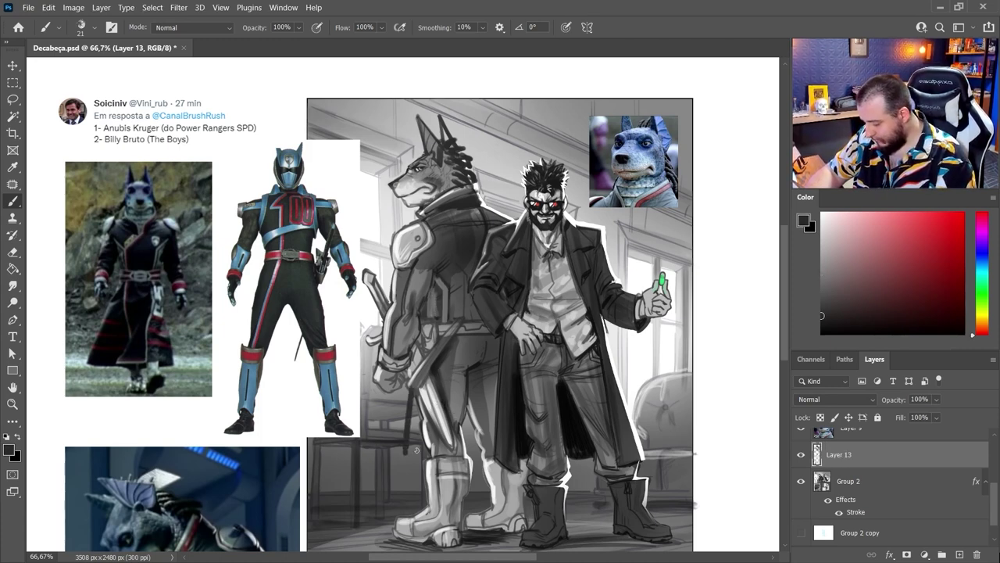
mouse_move(415, 409)
left_mouse_down()
mouse_move(402, 478)
mouse_move(433, 481)
left_mouse_up()
key("ctrl+z")
mouse_move(406, 397)
left_mouse_down()
mouse_move(400, 481)
mouse_move(497, 486)
left_mouse_up()
left_click_drag(427, 488, 511, 484)
Step: Fill the canine's long coat skirt with dark grey tones around the sword using an 83 px brush
right_click(515, 342)
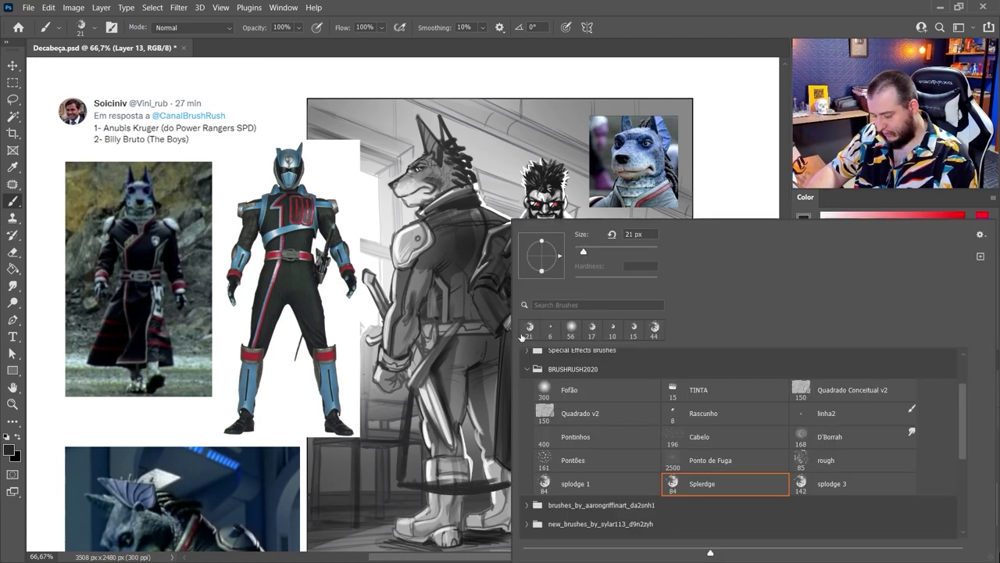
left_click_drag(584, 251, 595, 252)
left_click(458, 383)
left_click(474, 346, "alt")
mouse_move(457, 359)
left_mouse_down()
mouse_move(461, 402)
mouse_move(476, 343)
mouse_move(481, 400)
left_mouse_up()
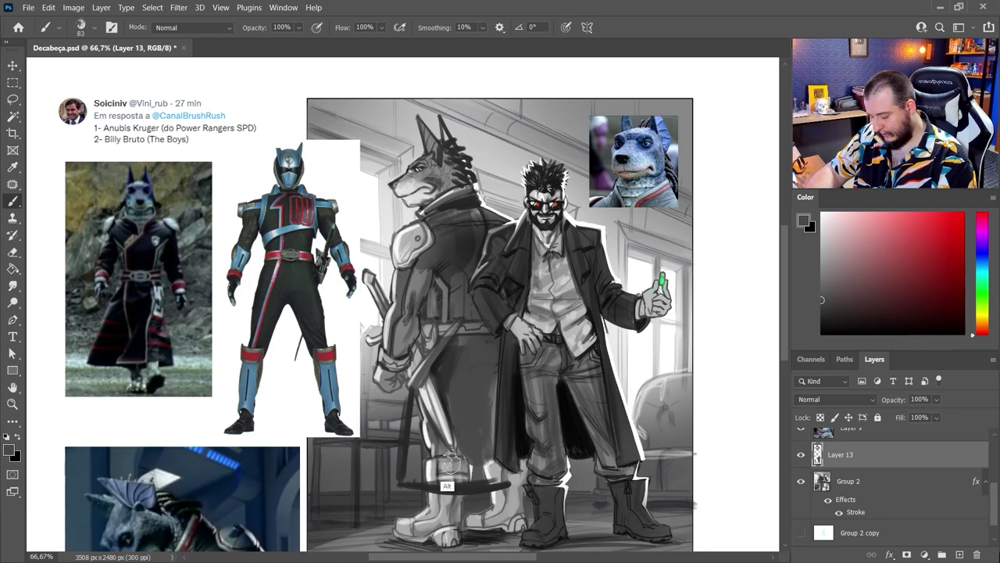
left_click(434, 465, "alt")
left_click_drag(415, 405, 426, 472)
left_click(445, 370, "alt")
mouse_move(423, 414)
left_mouse_down()
mouse_move(430, 450)
mouse_move(479, 419)
mouse_move(474, 344)
mouse_move(474, 426)
left_mouse_up()
Step: Trace a mid-grey trim along the front edge of the canine's coat skirt with a 10 px brush
right_click(510, 348)
left_click_drag(580, 252, 576, 252)
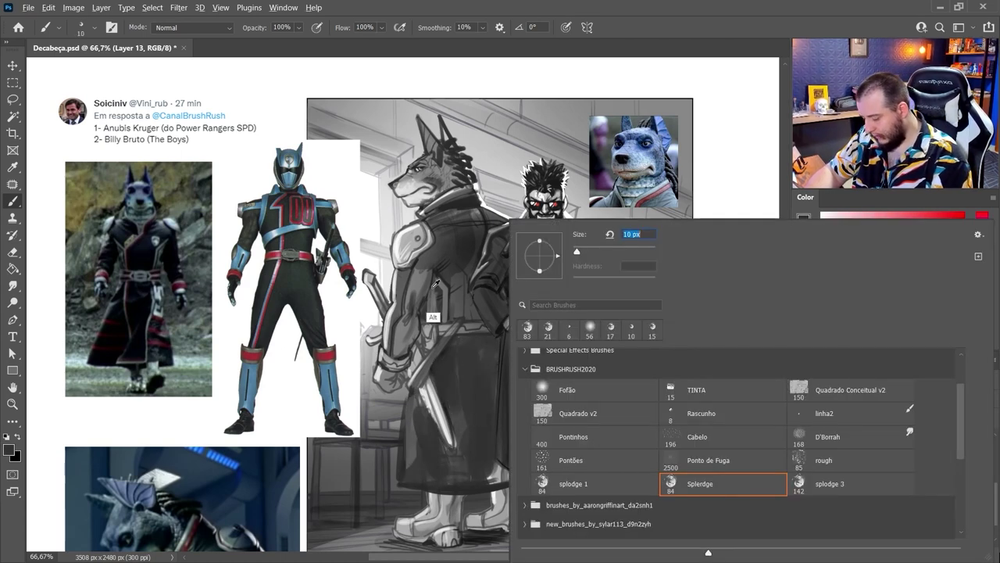
key("Return")
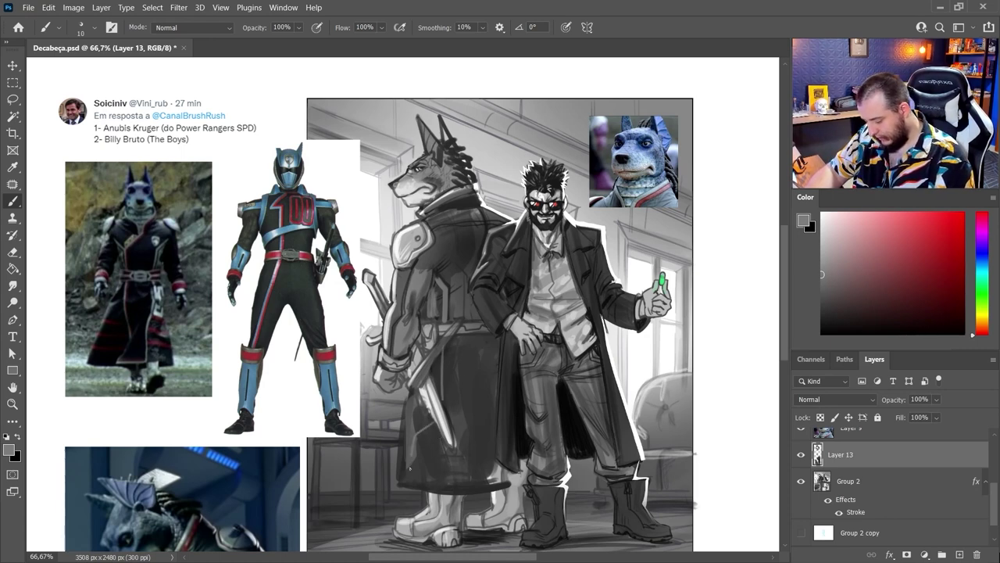
left_click_drag(401, 483, 403, 401)
Step: Paint grey horizontal bands across the coat skirt and black shadows on the canine's sleeve, back and skirt with a 37 px brush
right_click(497, 344)
left_click(568, 252)
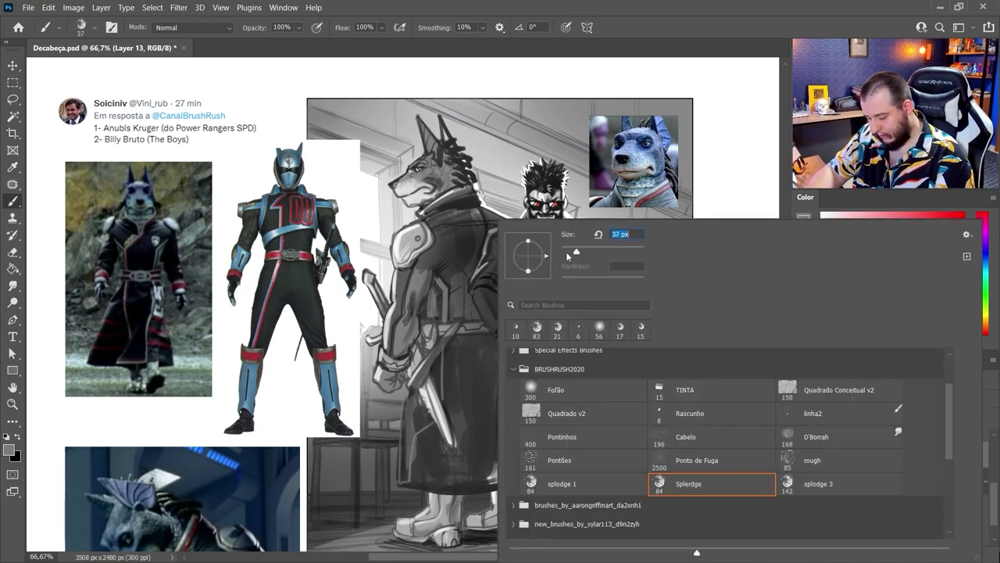
left_click(439, 454)
mouse_move(414, 453)
left_mouse_down()
mouse_move(501, 457)
mouse_move(434, 441)
mouse_move(504, 431)
mouse_move(452, 415)
mouse_move(506, 419)
left_mouse_up()
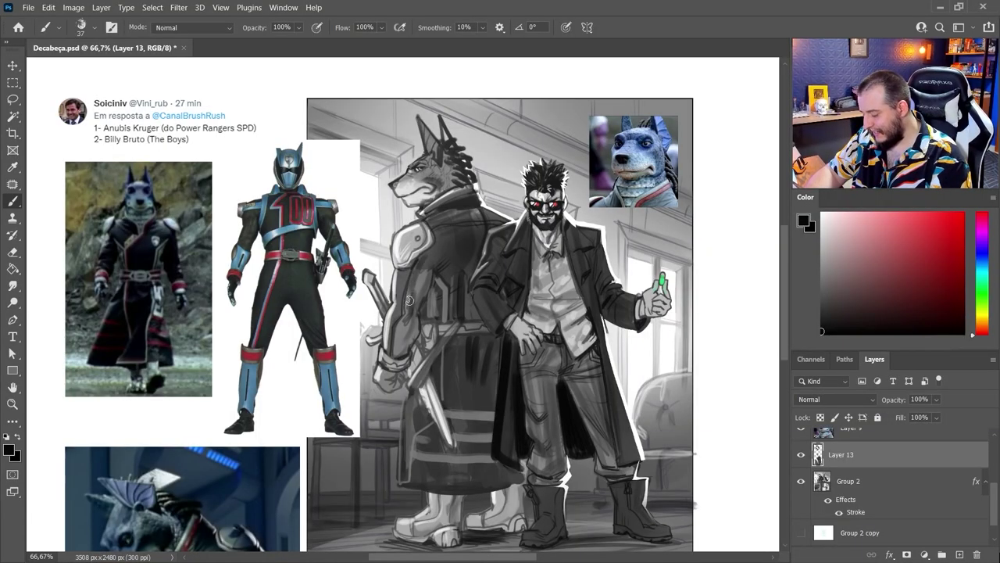
mouse_move(409, 299)
left_mouse_down()
mouse_move(402, 343)
mouse_move(402, 289)
mouse_move(424, 262)
mouse_move(417, 296)
mouse_move(462, 227)
mouse_move(454, 219)
mouse_move(439, 223)
mouse_move(465, 241)
mouse_move(463, 279)
mouse_move(475, 264)
mouse_move(456, 317)
mouse_move(460, 368)
mouse_move(449, 349)
mouse_move(467, 449)
left_mouse_up()
mouse_move(469, 478)
left_mouse_down()
mouse_move(498, 367)
mouse_move(544, 373)
left_mouse_up()
Step: Sketch dark toe lines on the canine's front foot with a 9 px brush
right_click(549, 368)
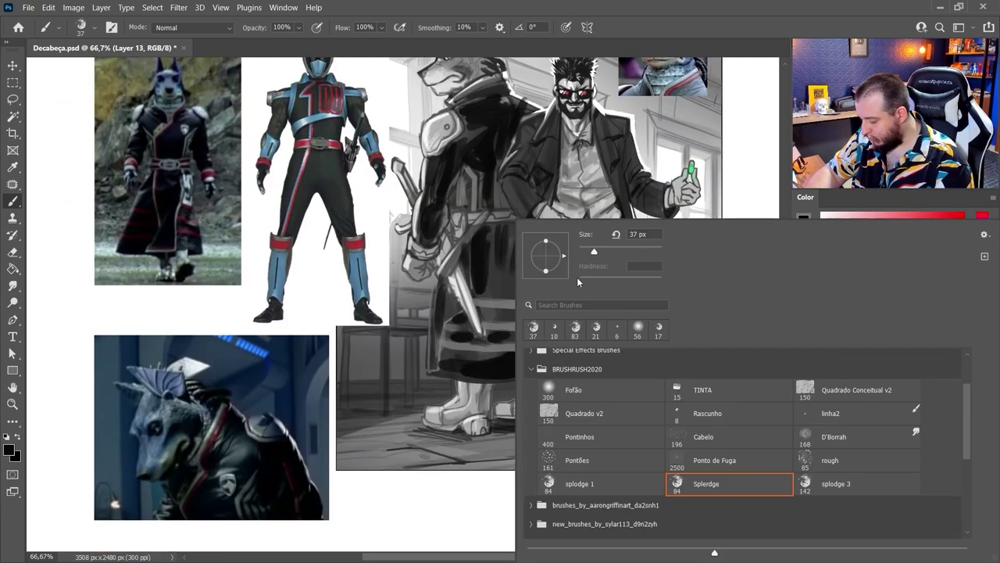
left_click_drag(590, 254, 585, 253)
left_click(663, 31)
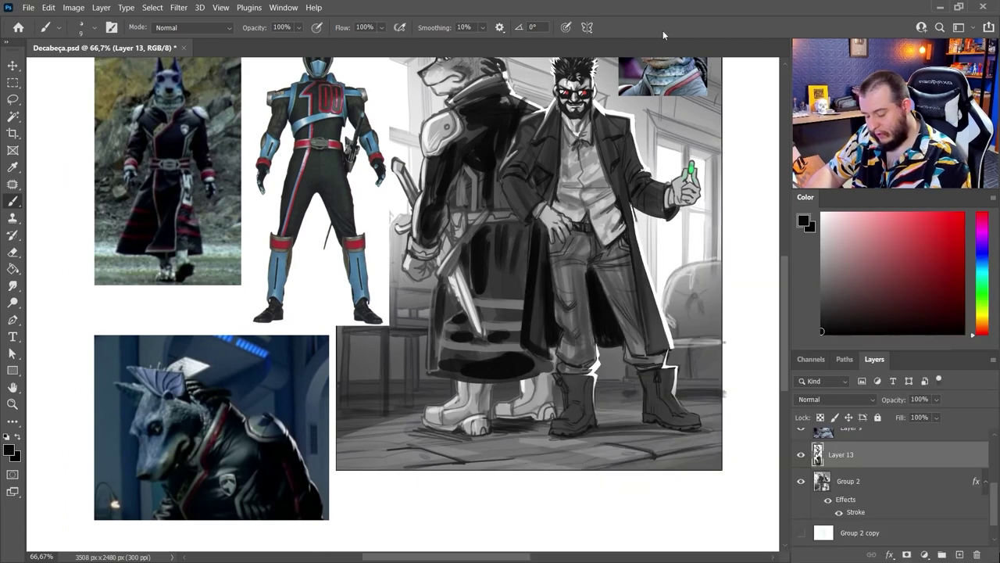
left_click_drag(420, 414, 426, 425)
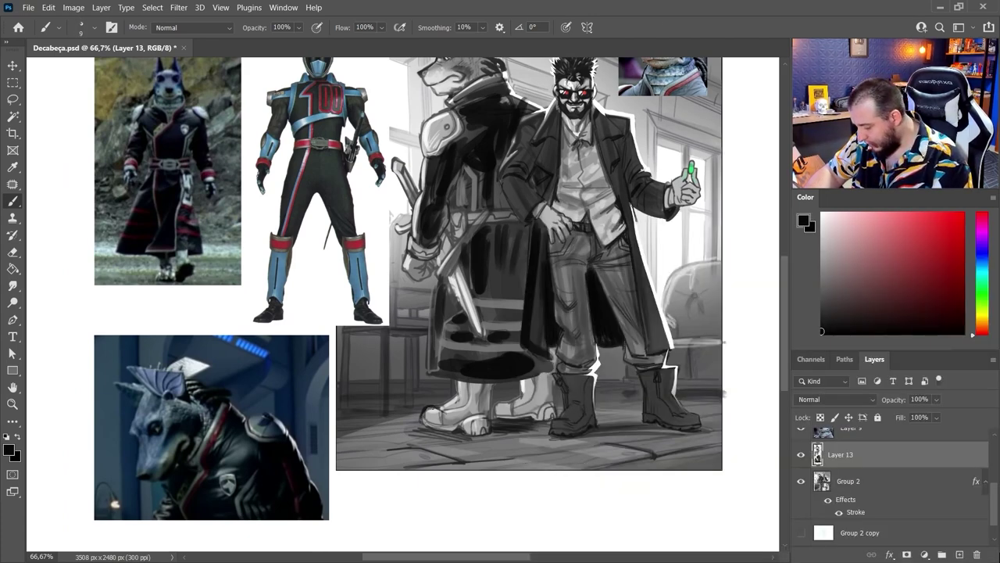
left_click(436, 440, "alt")
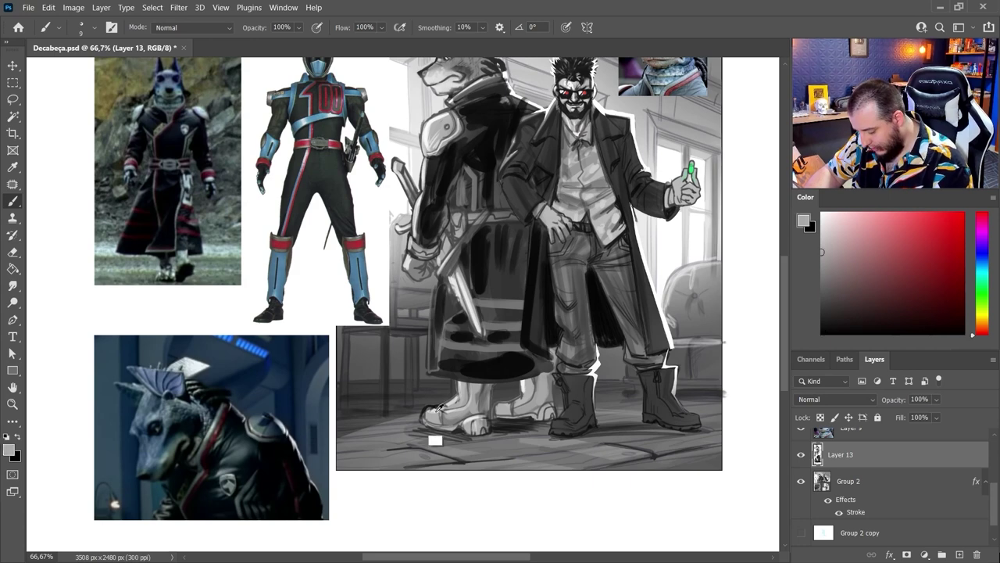
Step: Redraw the canine's boots as clawed paws with black outlines and leg shadows using an 18 px brush
right_click(450, 428)
left_click_drag(560, 252, 565, 253)
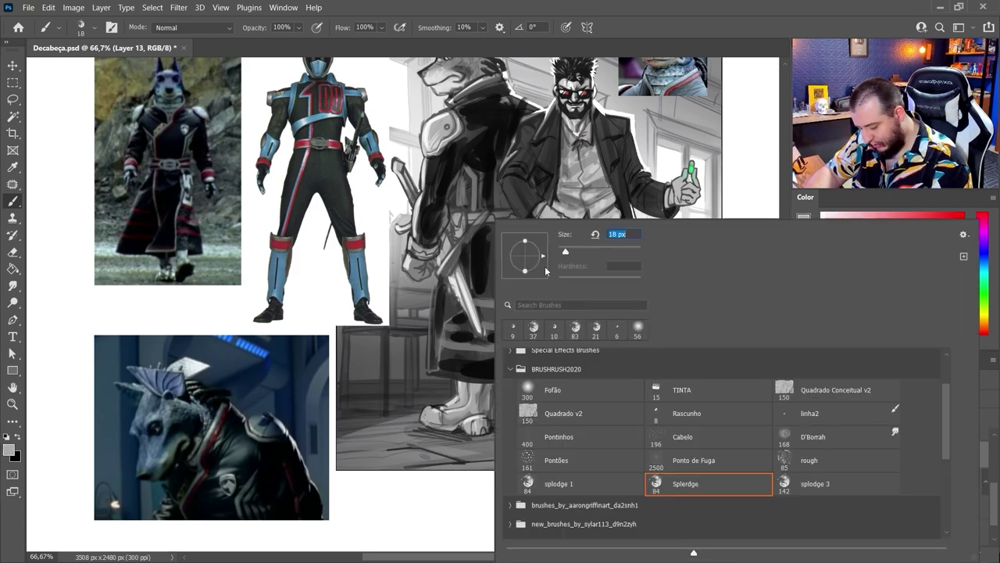
left_click(431, 440, "alt")
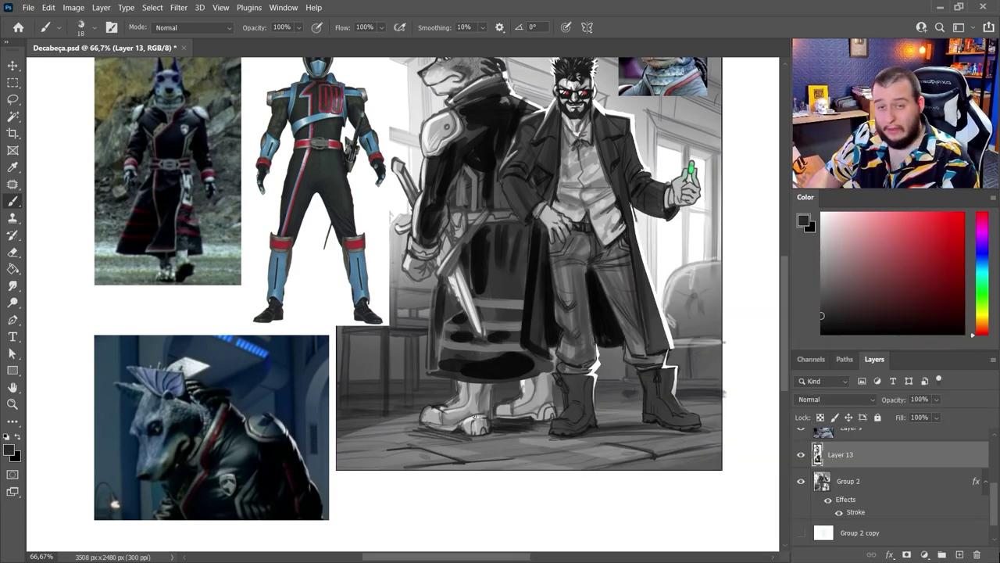
left_click(491, 371, "alt")
mouse_move(442, 405)
left_mouse_down()
mouse_move(420, 425)
mouse_move(458, 431)
mouse_move(486, 395)
mouse_move(471, 393)
left_mouse_up()
left_click_drag(503, 405, 520, 402)
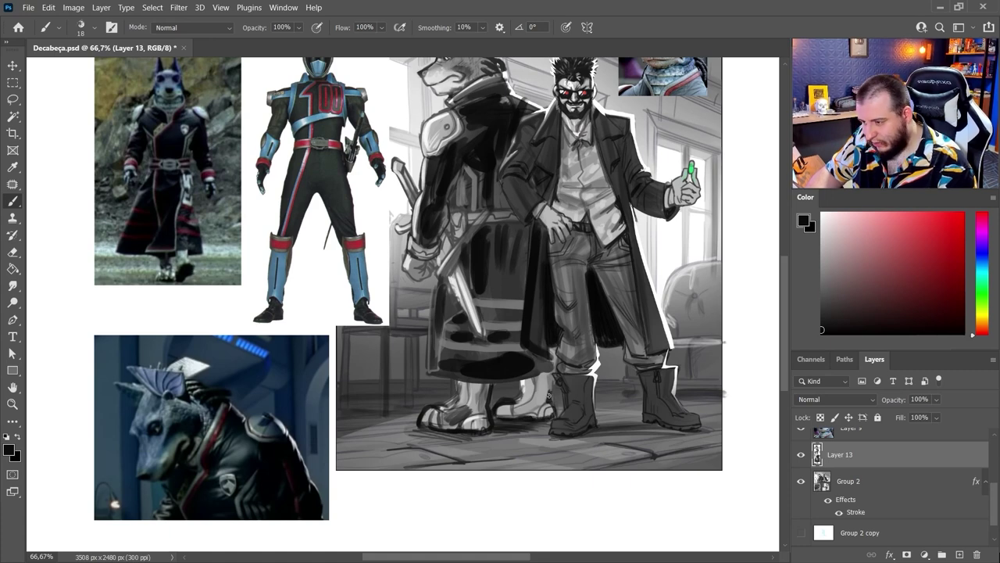
left_click_drag(527, 382, 521, 411)
left_click_drag(473, 386, 463, 416)
Step: Cover the canine's lower legs and paws with mid grey using a 51 px brush
left_click(470, 60, "alt")
right_click(528, 395)
key("Escape")
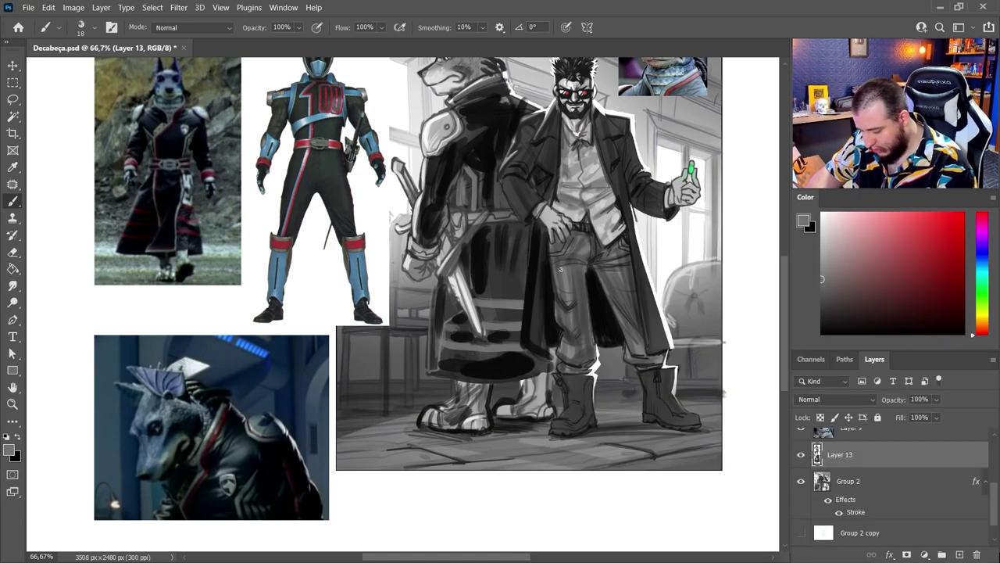
right_click(529, 395)
left_click_drag(587, 253, 600, 254)
left_click(485, 375)
mouse_move(469, 393)
left_mouse_down()
mouse_move(452, 418)
mouse_move(467, 418)
left_mouse_up()
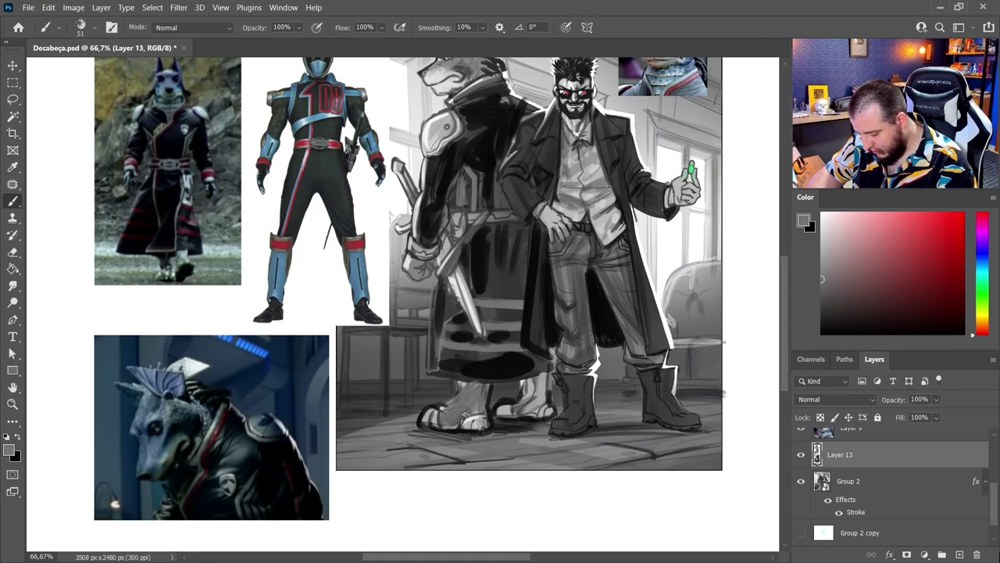
left_click_drag(526, 383, 524, 405)
Step: Mottle the canine's legs and paws with dark grey patches using a 17 px brush, undoing the last stroke
right_click(523, 357)
left_click_drag(599, 252, 579, 254)
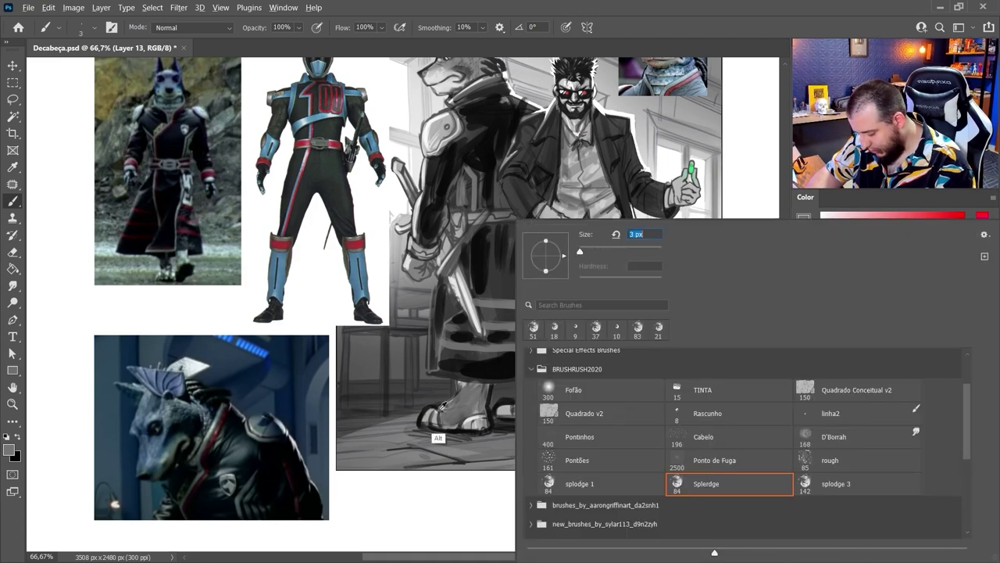
left_click(437, 408, "alt")
left_click(428, 409, "alt")
right_click(441, 413)
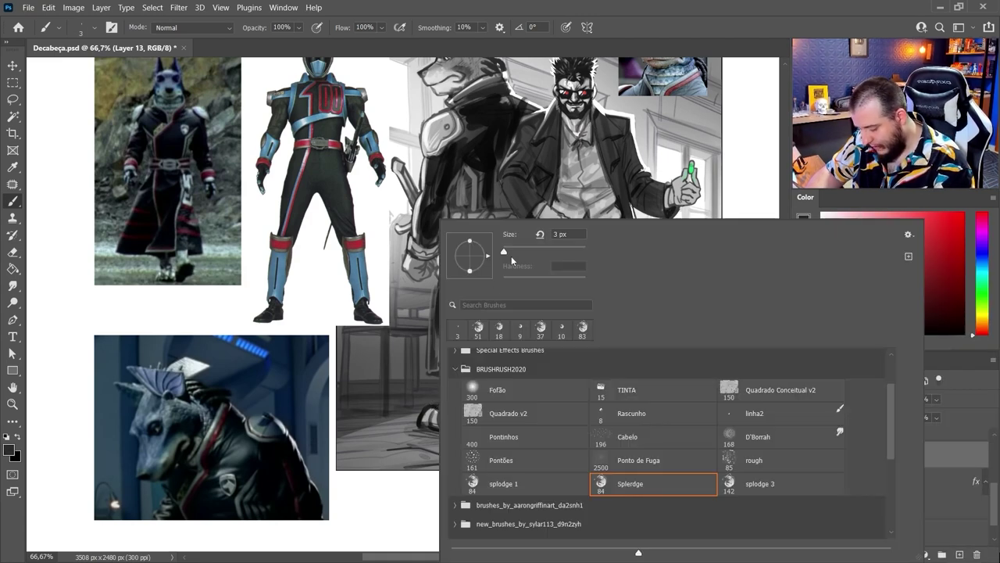
left_click_drag(507, 253, 510, 253)
left_click(436, 415, "alt")
key("x")
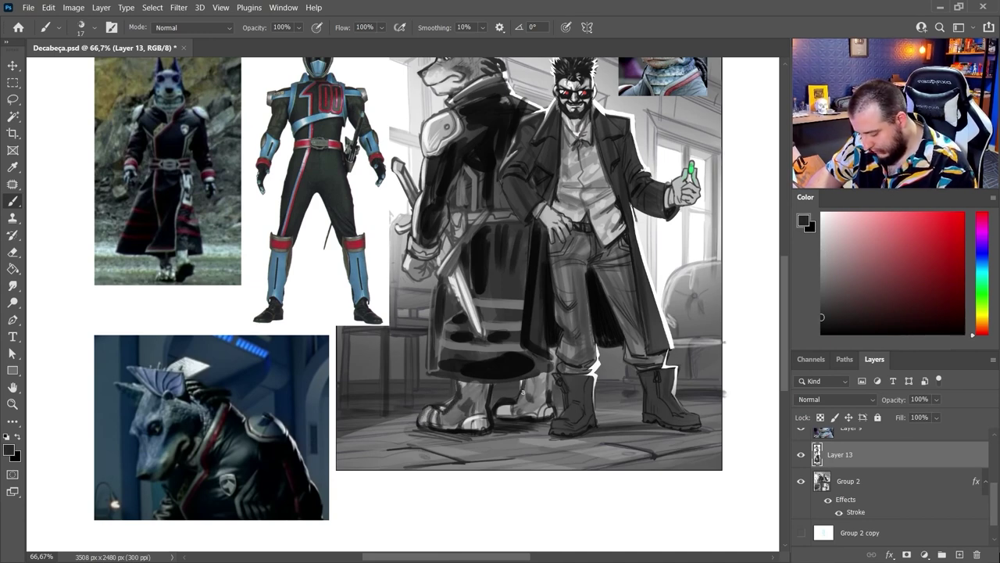
key("x")
key("x")
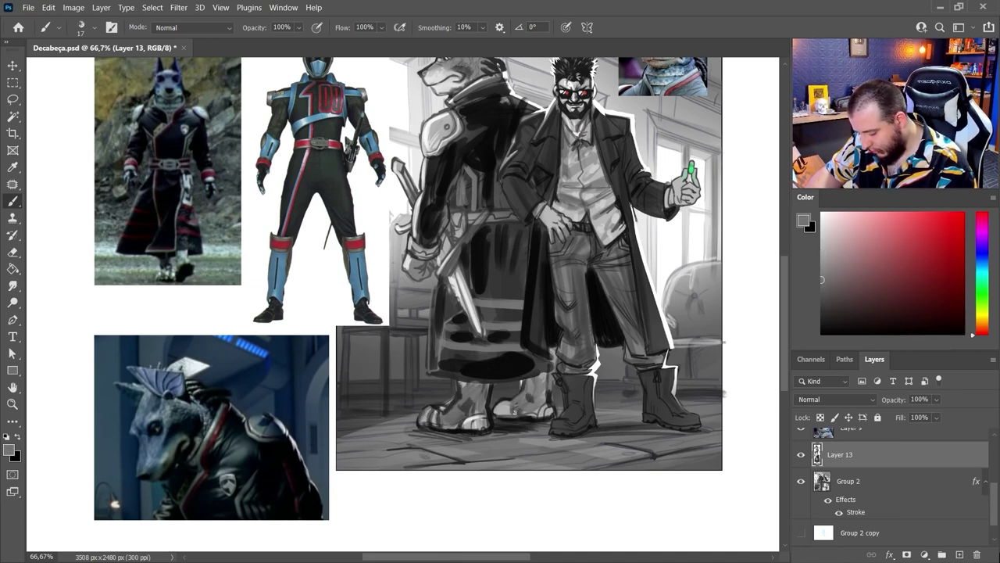
key("ctrl+z")
Step: Deepen the edges and hem of the canine's coat skirt and touch up the area below the belt
left_click(487, 223, "alt")
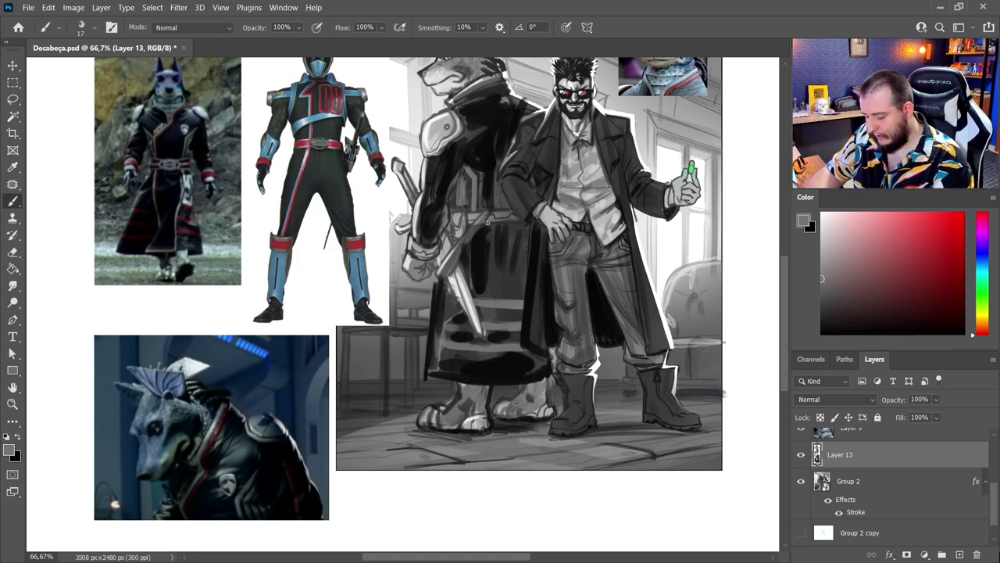
mouse_move(482, 254)
left_mouse_down()
mouse_move(488, 293)
mouse_move(487, 270)
left_mouse_up()
key("x")
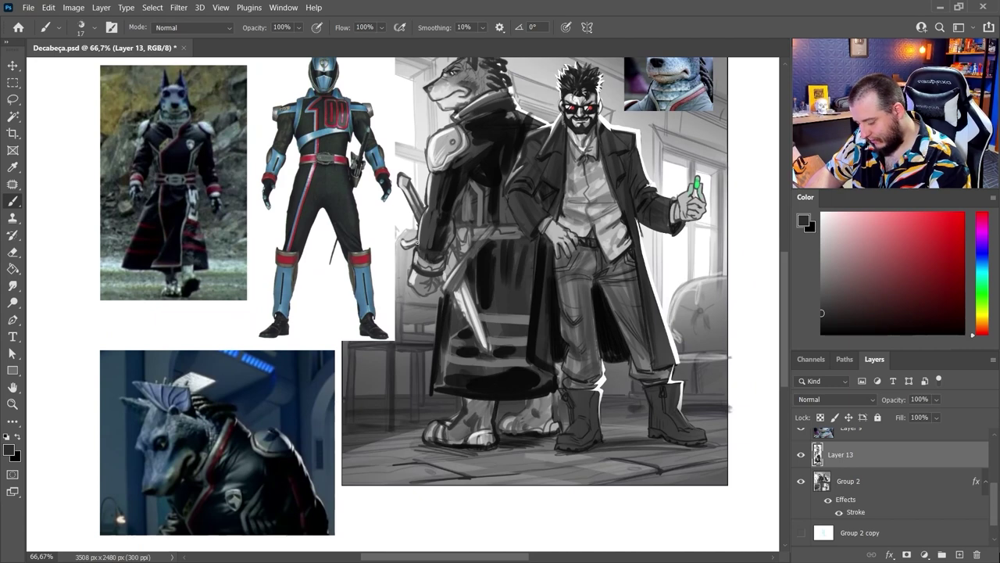
Step: Paint the canine's sleeve cuff and hand with light strokes using the 17 px brush
key("x")
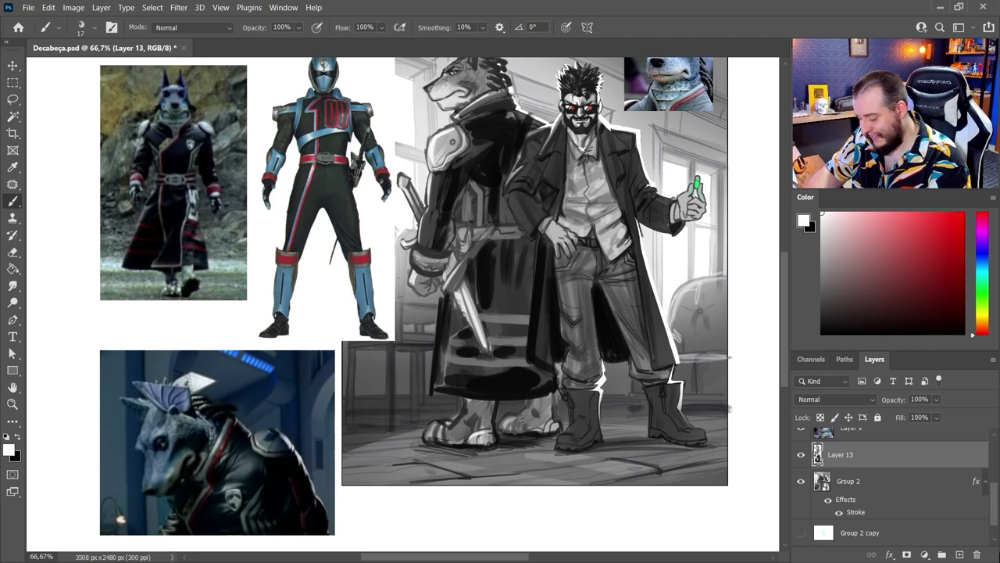
left_click_drag(417, 256, 422, 271)
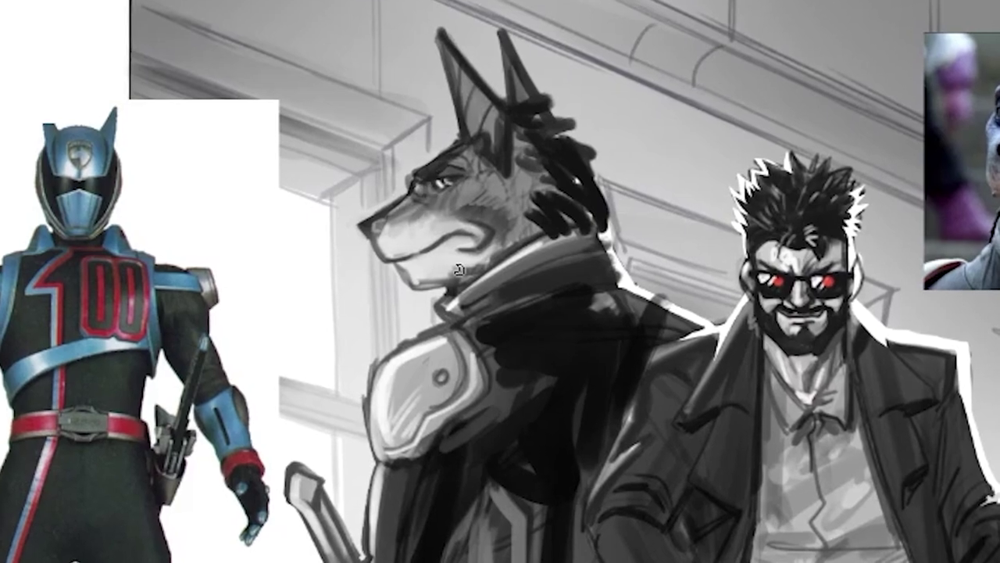
left_click(426, 290, "alt")
left_click_drag(403, 275, 442, 290)
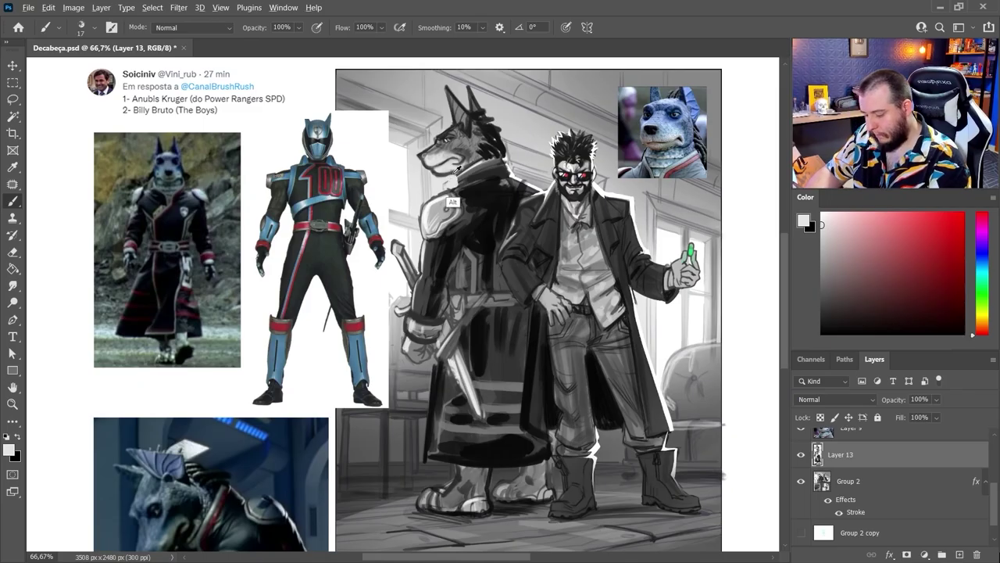
Step: Paint dark strokes along the canine's neck, raised collar and the upper back of its coat
left_click(453, 202, "alt")
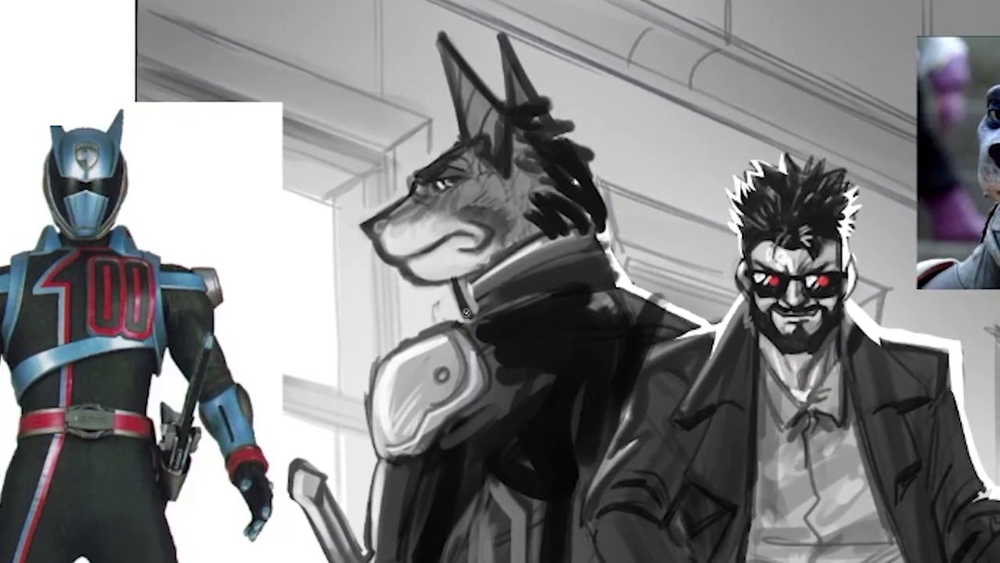
left_click_drag(530, 240, 480, 287)
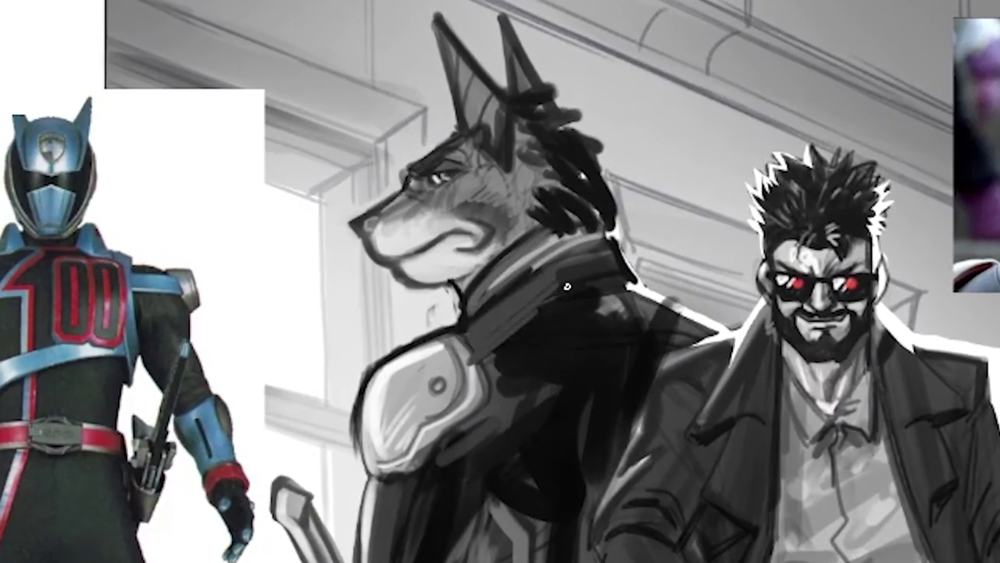
left_click_drag(568, 286, 500, 341)
left_click_drag(564, 314, 502, 364)
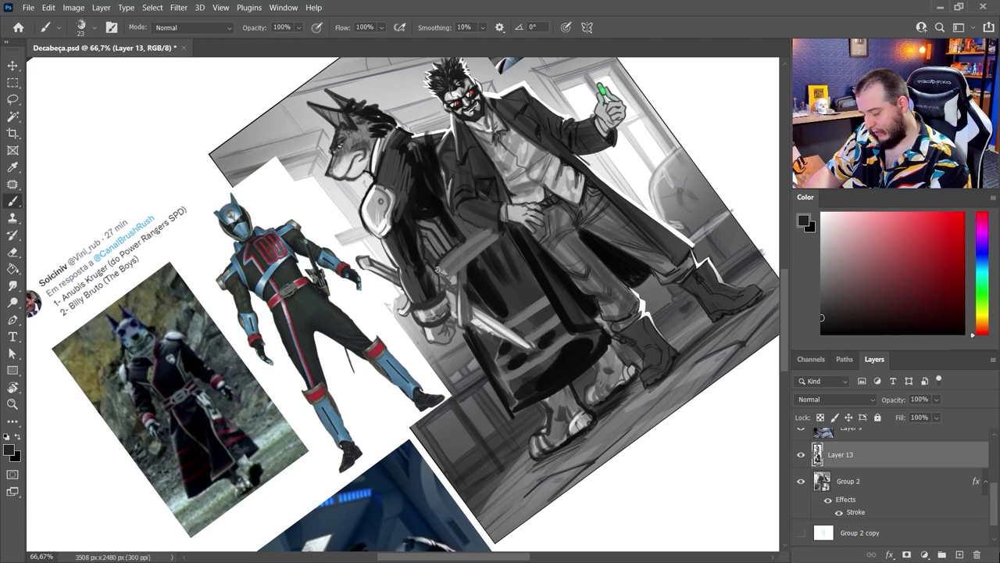
key("r")
key("Escape")
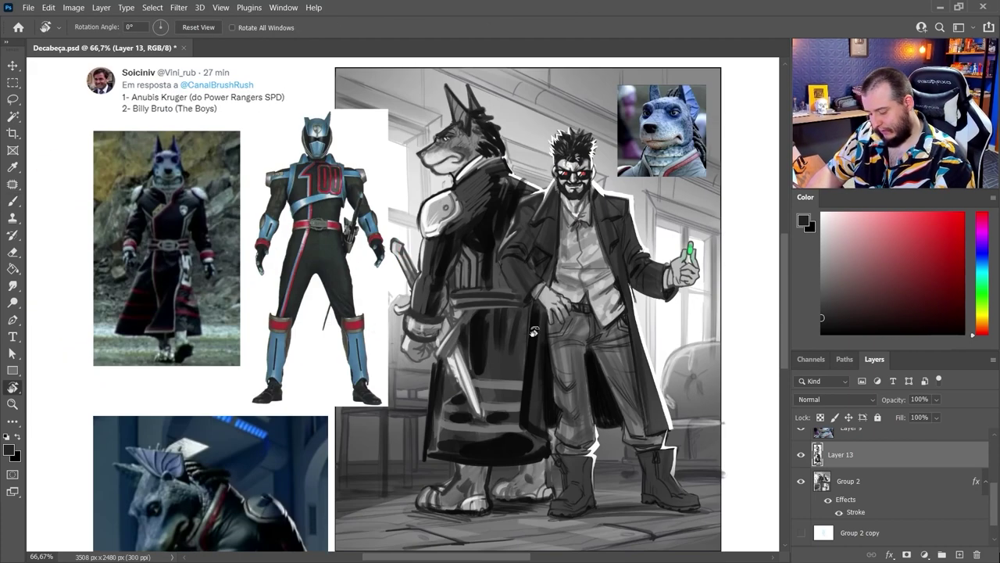
Step: Cover the canine's sword blade with flat mid grey using an 18 px brush
key("b")
right_click(501, 328)
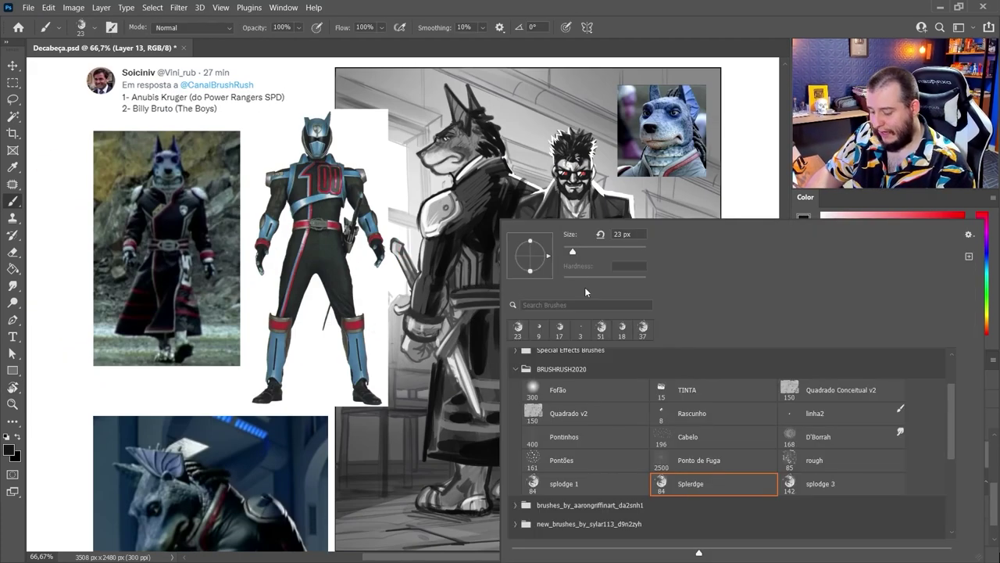
left_click(569, 251)
left_click(660, 82)
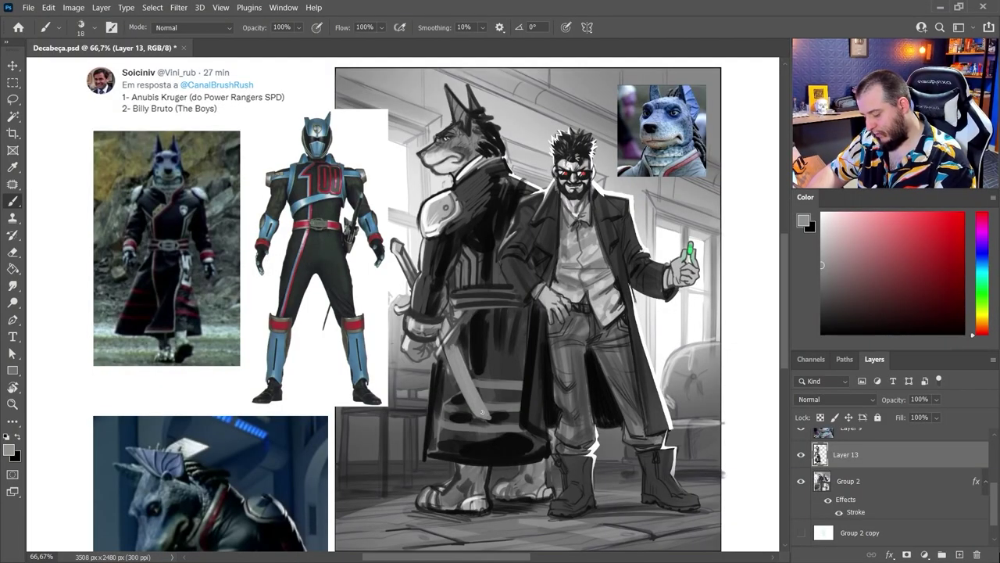
left_click(460, 391, "alt")
mouse_move(459, 347)
left_mouse_down()
mouse_move(475, 417)
mouse_move(488, 421)
mouse_move(472, 406)
mouse_move(444, 344)
left_mouse_up()
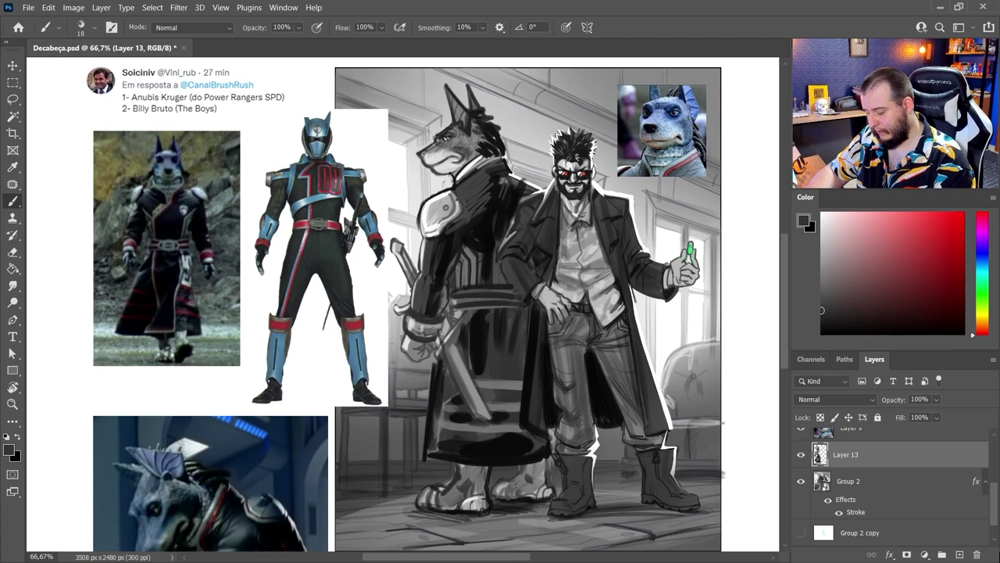
Step: Redraw the sword's guard and blade with black edges, sampled grey tones and a white highlight along the blade
left_click(456, 330, "alt")
key("alt+d")
left_click(448, 343)
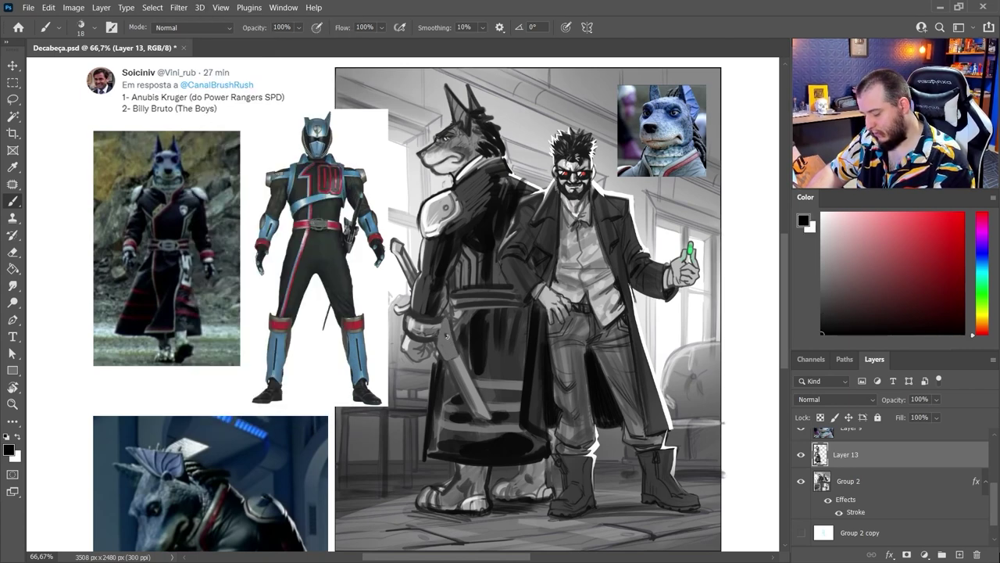
key("x")
left_click(461, 342, "alt")
mouse_move(444, 320)
left_mouse_down()
mouse_move(456, 353)
mouse_move(446, 366)
mouse_move(488, 418)
left_mouse_up()
key("d")
key("x")
mouse_move(459, 359)
left_mouse_down()
mouse_move(488, 418)
mouse_move(451, 362)
mouse_move(482, 415)
left_mouse_up()
left_click(467, 353, "alt")
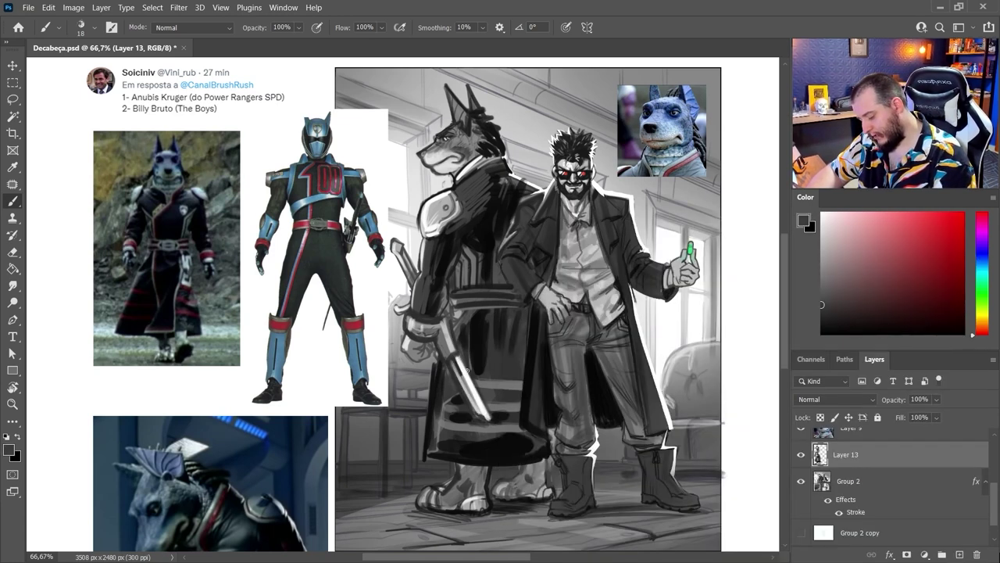
left_click_drag(469, 356, 483, 421)
Step: Define the fingers of the canine's sword hand with dark and light strokes
left_click(459, 395, "alt")
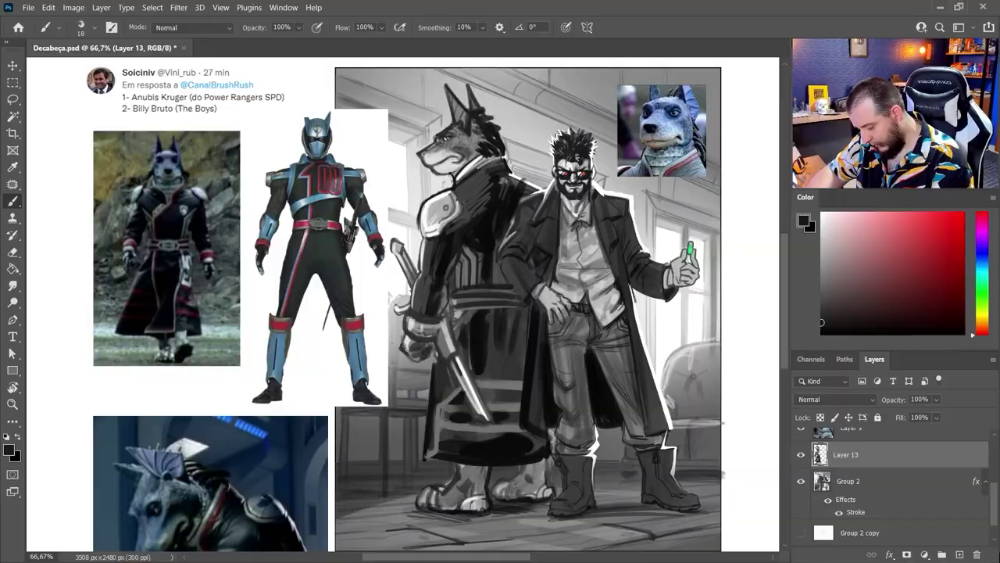
key("x")
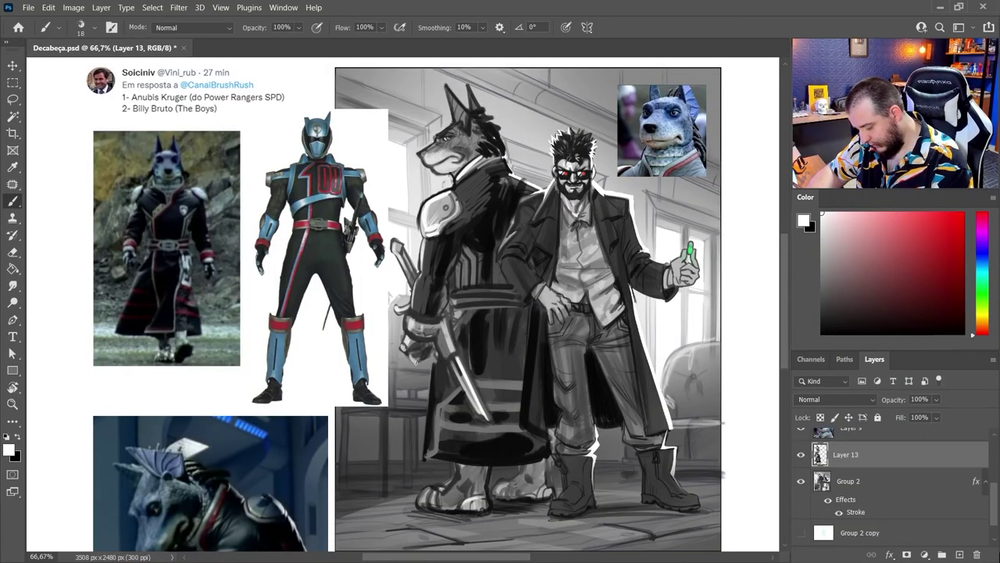
left_click(426, 342, "alt")
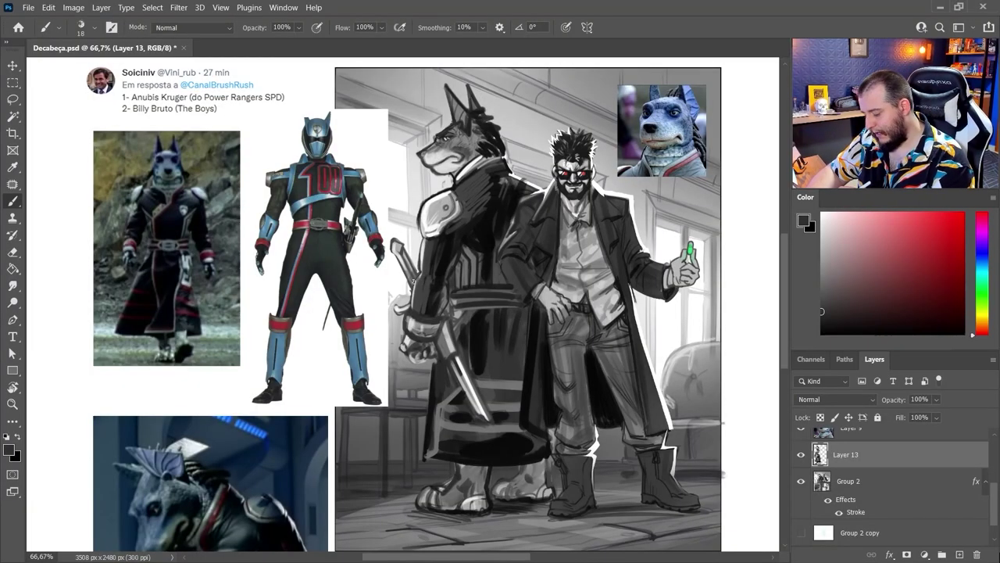
Step: Repaint the object behind the canine's arm in sampled greys and outline it in black with a 6 px brush
left_click(397, 255, "alt")
left_click(394, 251)
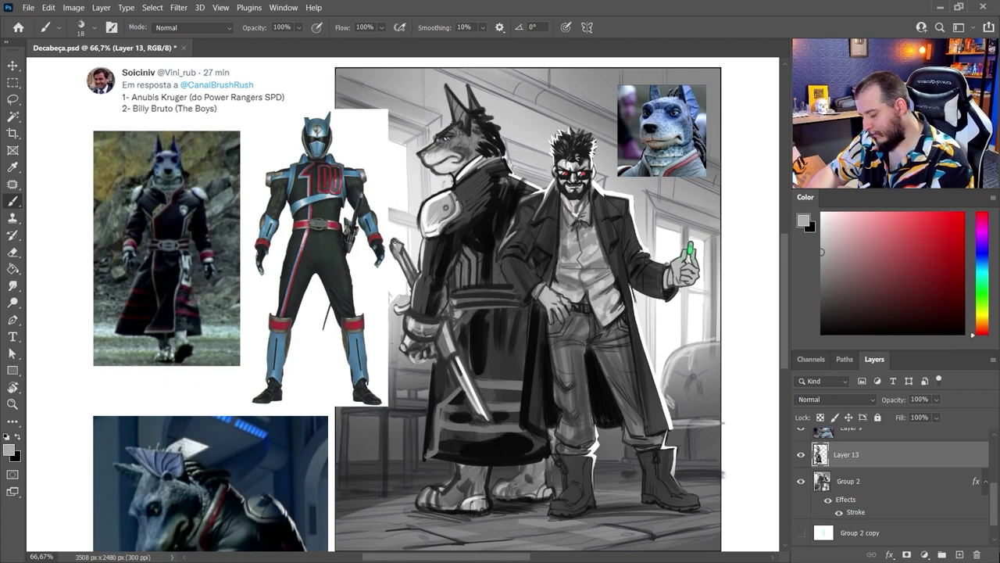
left_click(406, 274, "alt")
left_click_drag(395, 244, 407, 272)
left_click(397, 242, "alt")
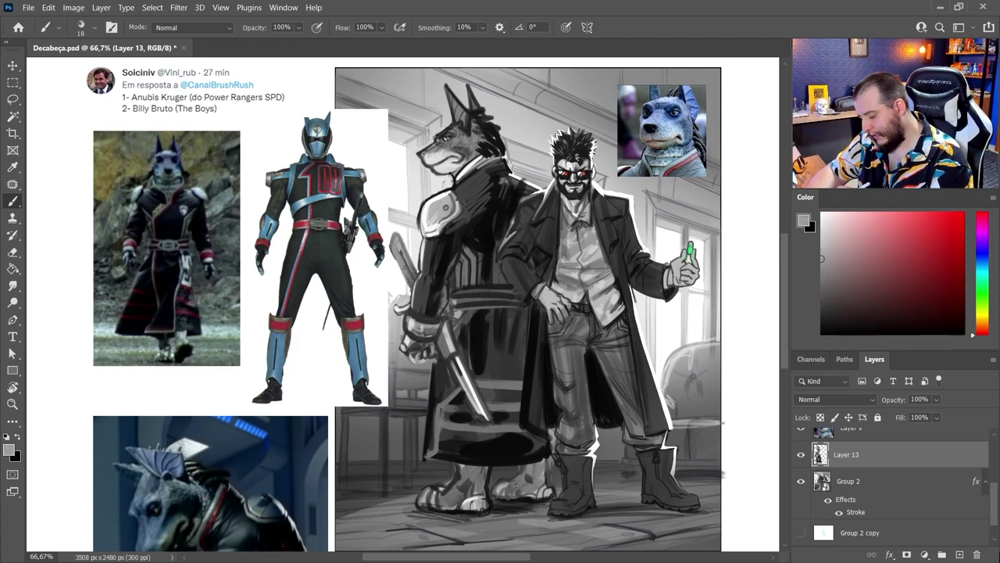
right_click(414, 274)
left_click_drag(496, 247, 492, 248)
left_click(493, 202, "alt")
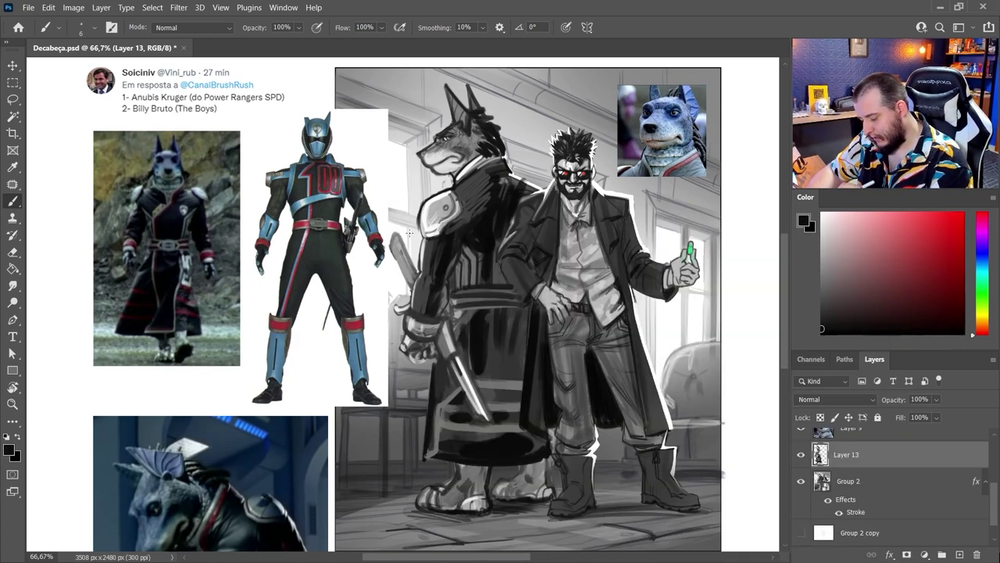
left_click_drag(393, 234, 411, 290)
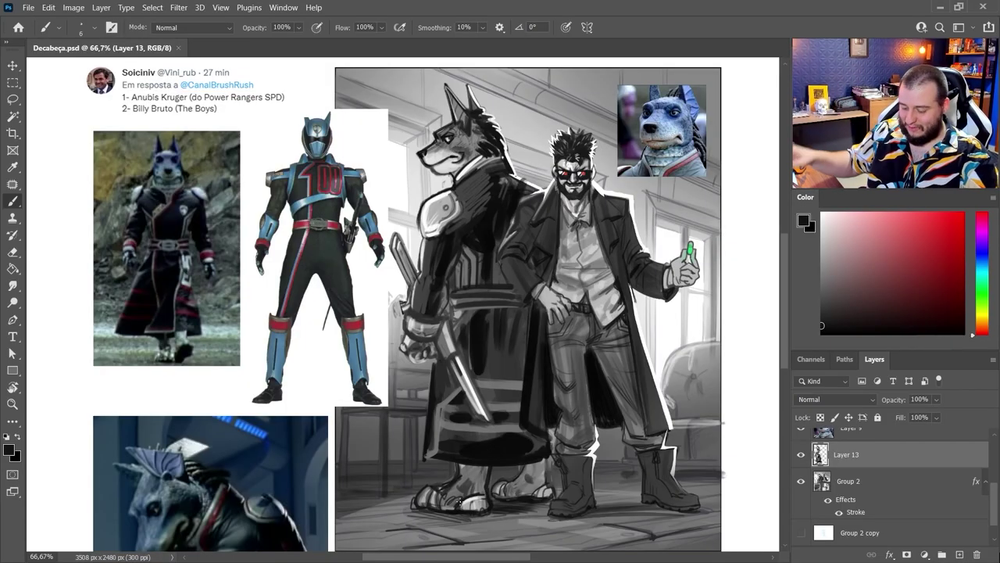
Step: Hide and show Layer 13 to compare the repainted canine with the earlier drawing
left_click(802, 456)
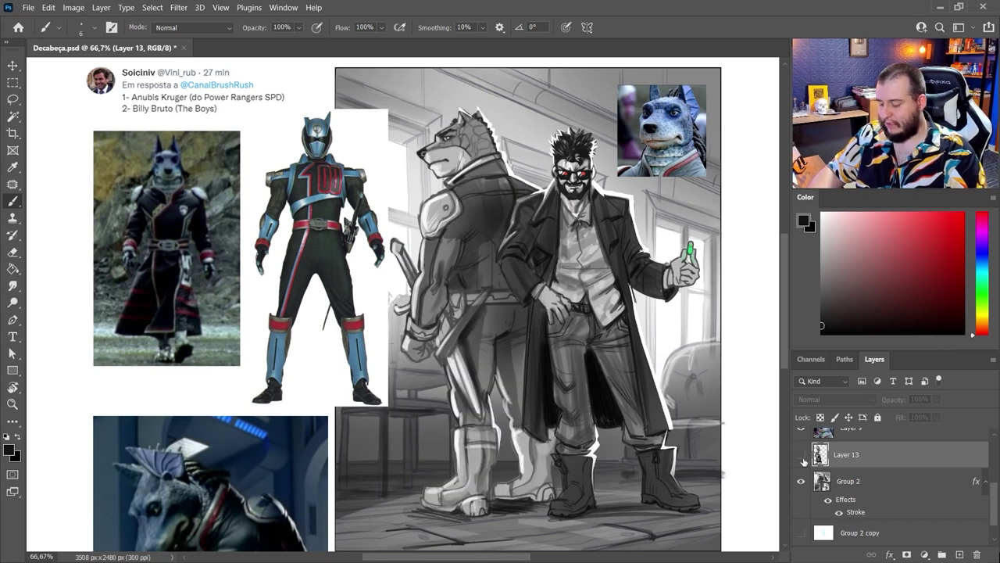
left_click(802, 456)
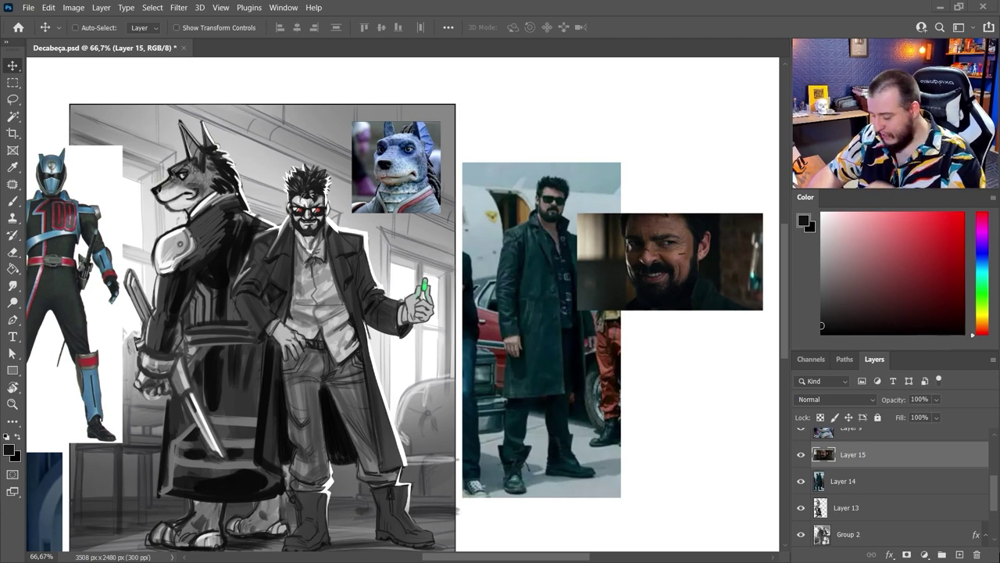
Step: Select Layer 13 and touch up the outer edge of the canine's shoulder armour using a 12 px brush and sampled greys
left_click_drag(412, 378, 486, 352)
left_click(858, 509)
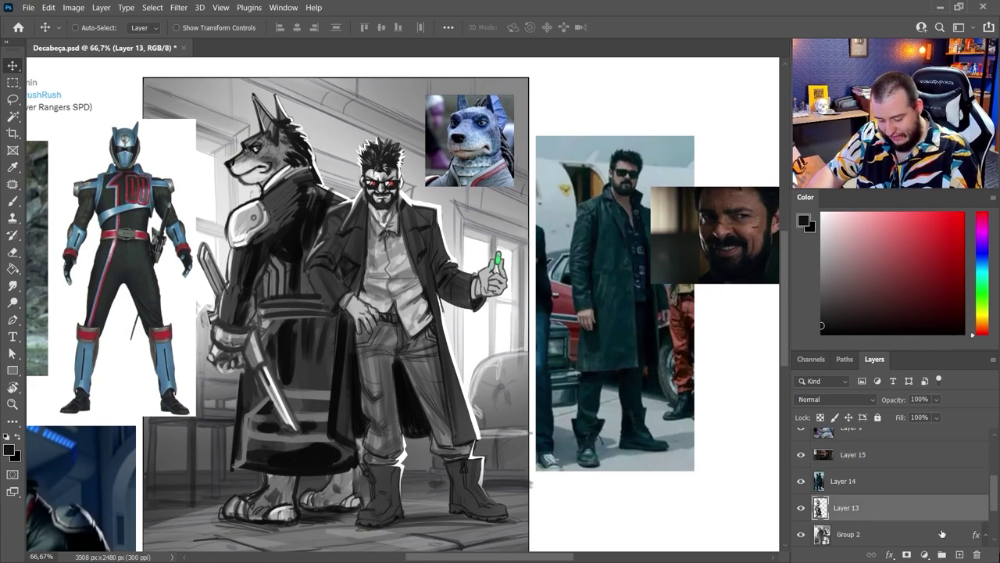
key("z")
left_click(408, 313)
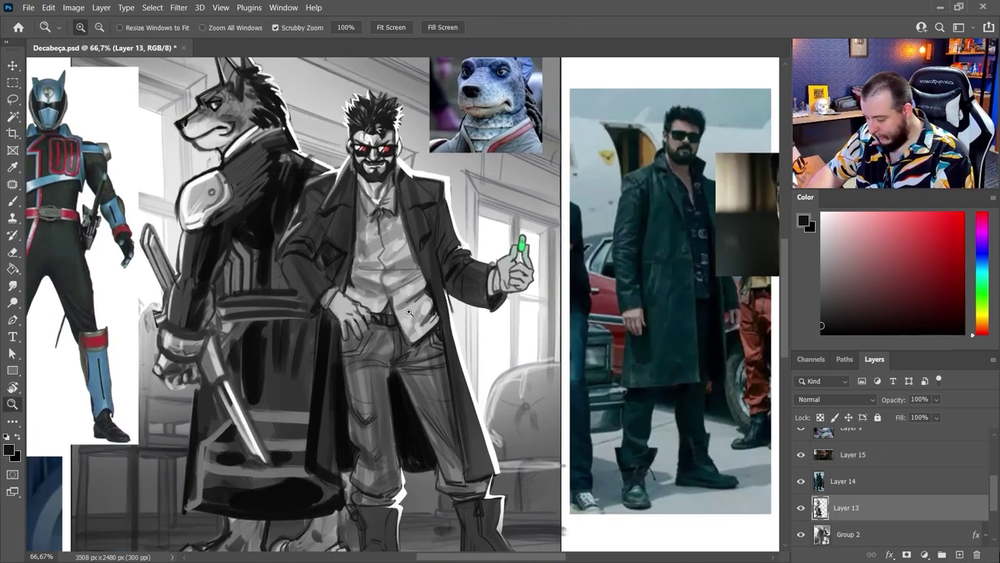
key("b")
right_click(458, 339)
left_click_drag(522, 253, 527, 253)
key("Return")
key("z")
left_click(462, 267, "alt")
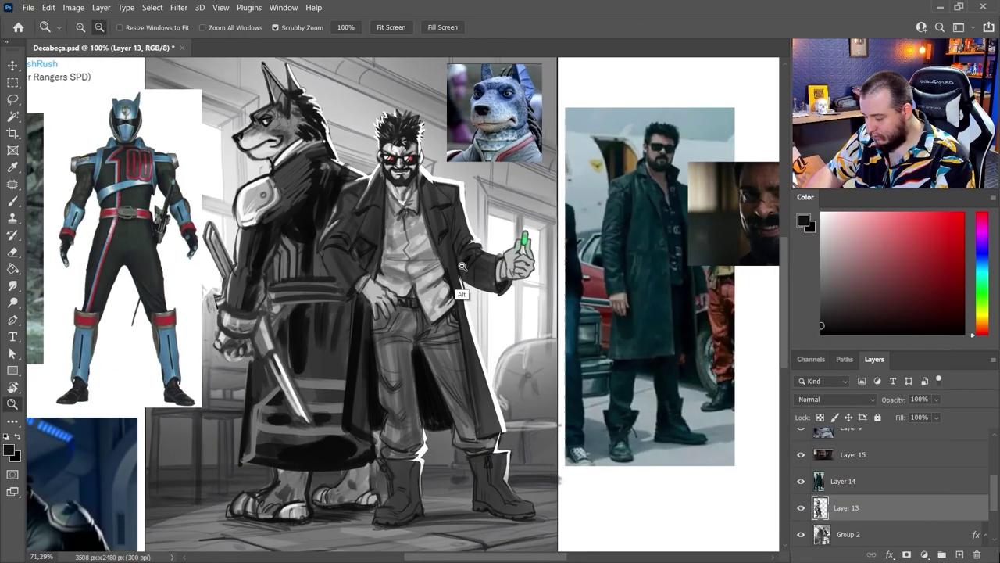
left_click_drag(463, 267, 480, 318)
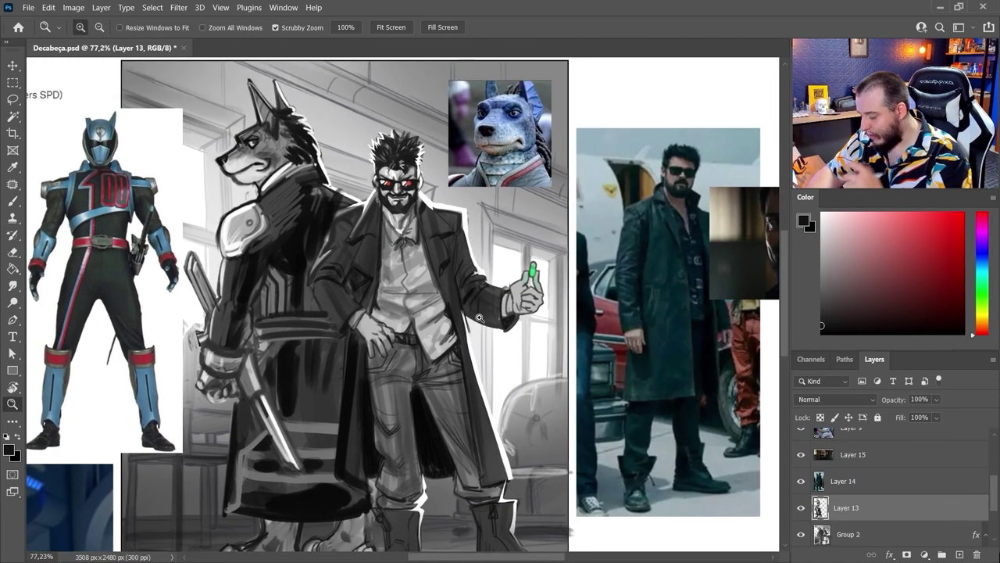
key("b")
left_click(242, 220, "alt")
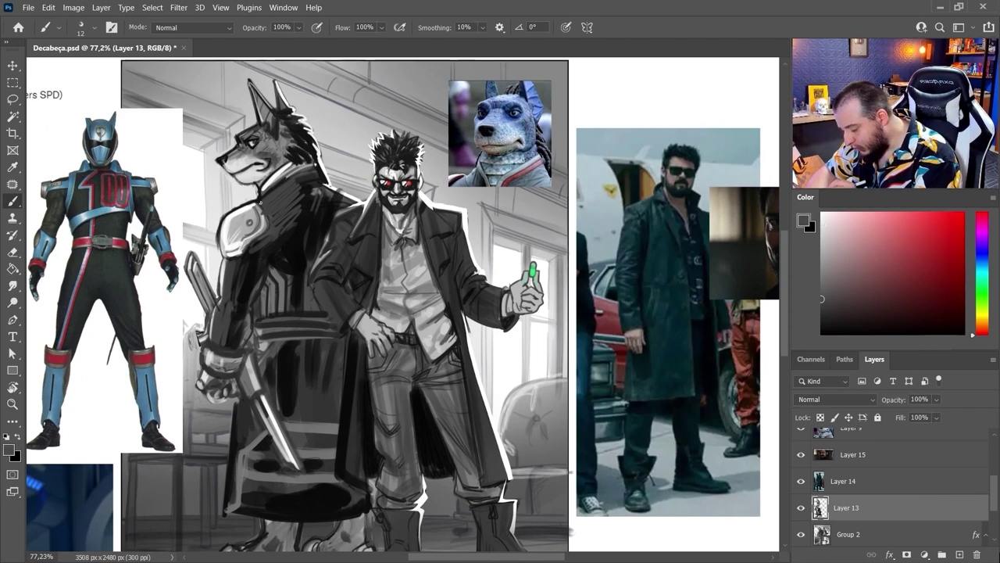
left_click(238, 202, "alt")
left_click(237, 208, "alt")
mouse_move(253, 199)
left_mouse_down()
mouse_move(232, 209)
mouse_move(215, 247)
left_mouse_up()
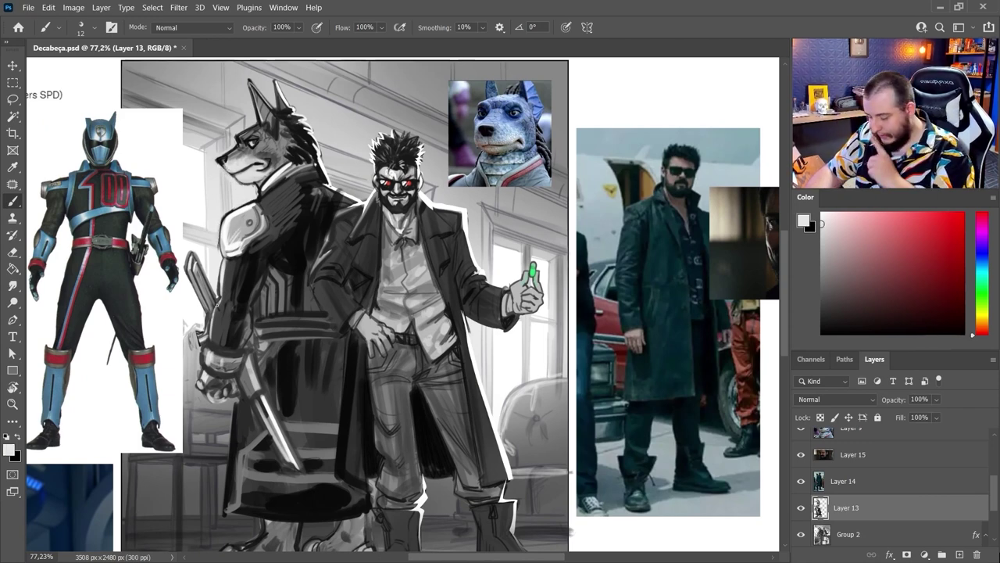
Step: Paint lighter grey highlights on the man's coat sleeve, lapel and inner skirt edge
left_click(343, 267, "alt")
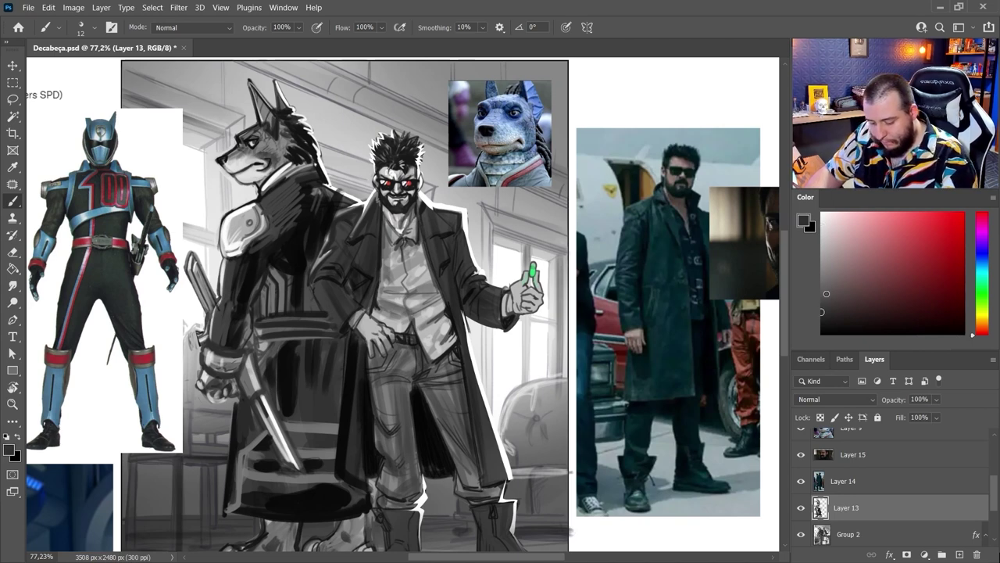
left_click_drag(826, 292, 814, 278)
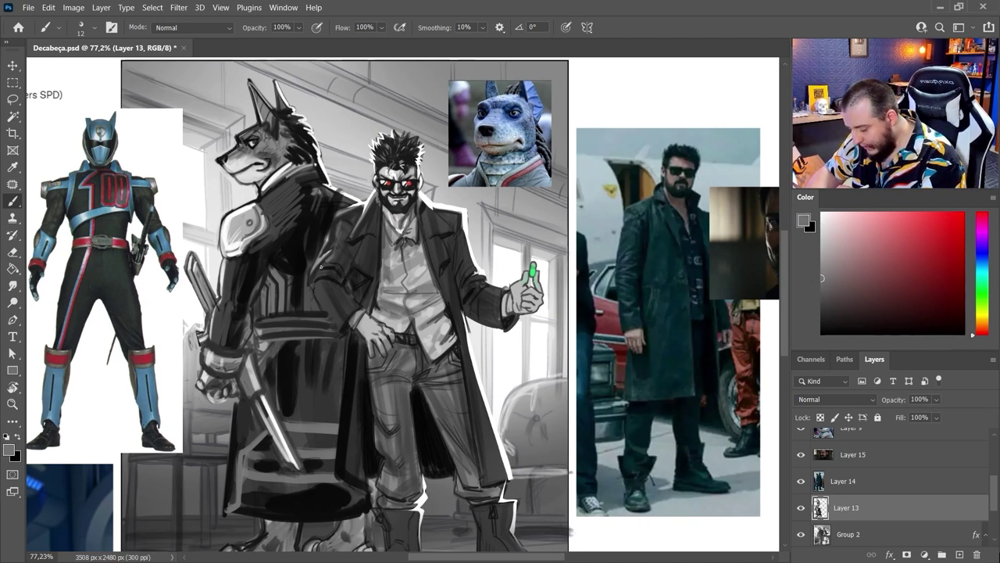
left_click_drag(323, 284, 342, 311)
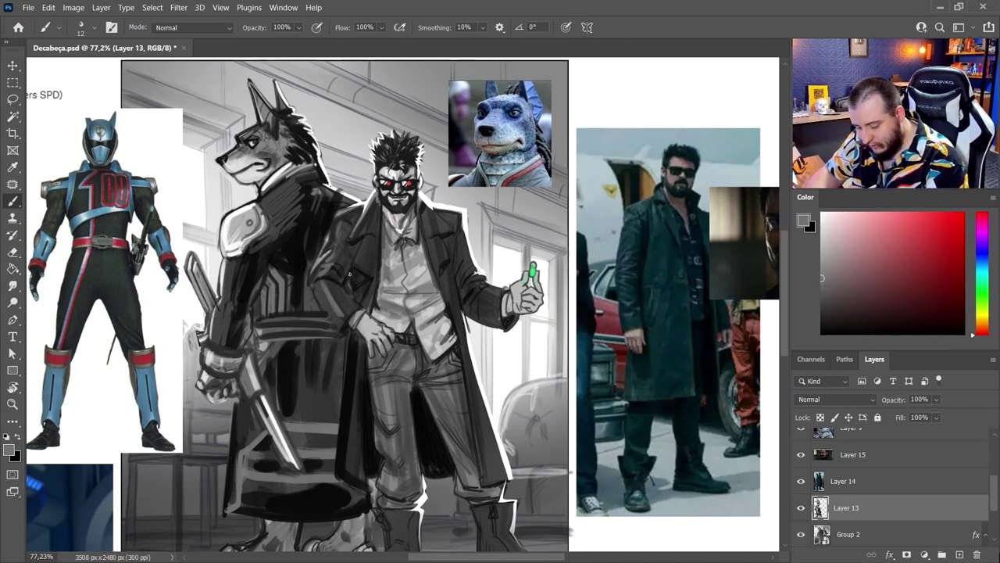
left_click_drag(454, 218, 456, 255)
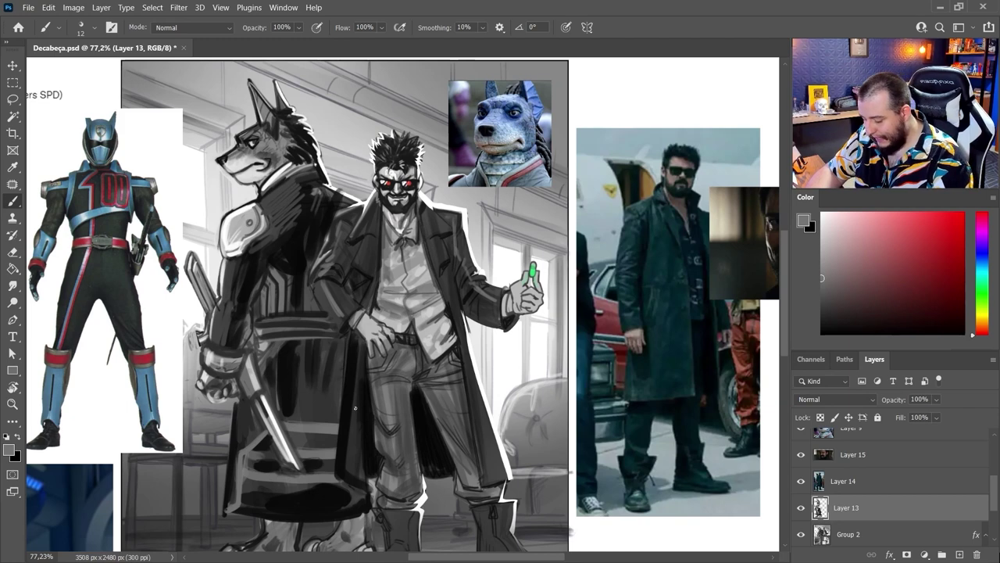
mouse_move(357, 339)
left_mouse_down()
mouse_move(352, 444)
mouse_move(366, 480)
left_mouse_up()
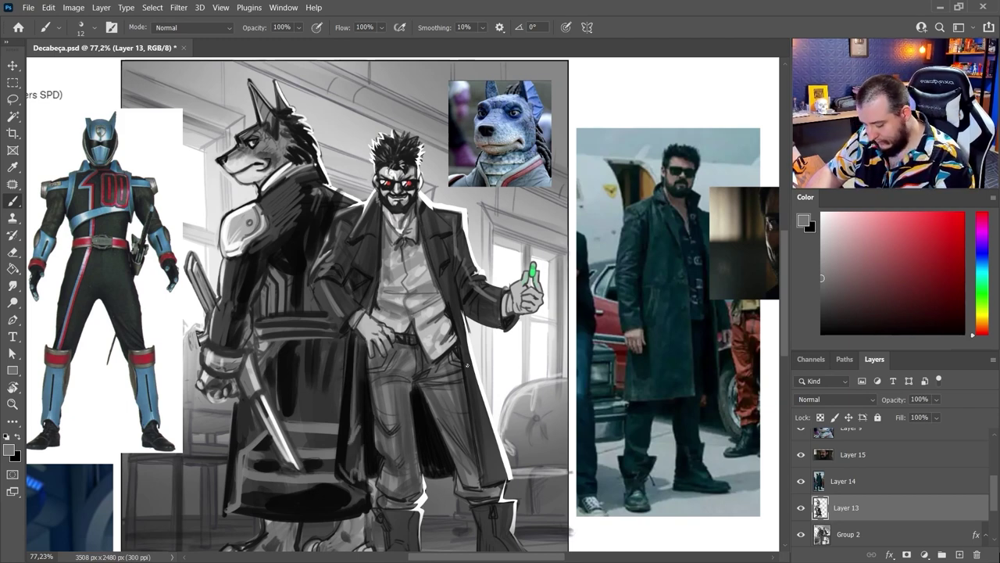
Step: Add long grey fold strokes down the front panel of the man's coat skirt
left_click_drag(467, 365, 484, 477)
left_click_drag(471, 395, 484, 480)
left_click_drag(478, 422, 489, 485)
left_click_drag(486, 444, 493, 477)
left_click_drag(493, 447, 501, 478)
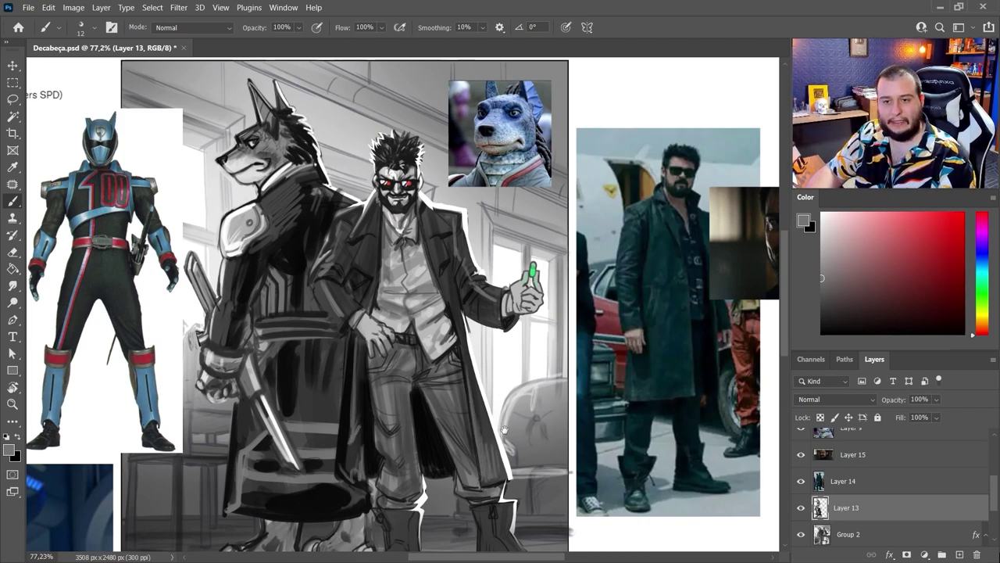
Step: Shorten the coat hem beside the man's outer leg with a 25 px brush, painting the trouser leg below it in sampled greys
left_click_drag(504, 430, 509, 406)
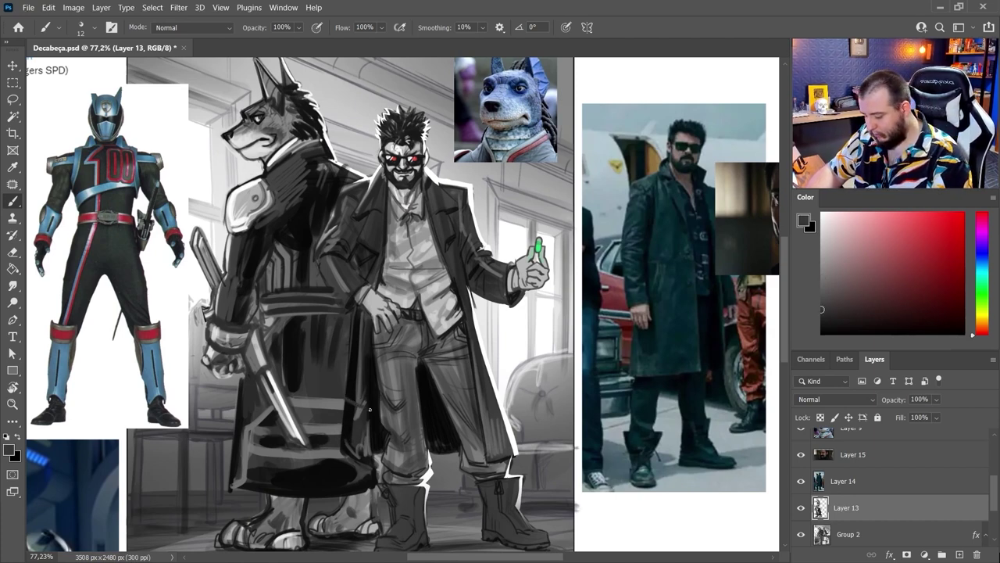
left_click(440, 450, "alt")
right_click(430, 435)
type("25")
key("Return")
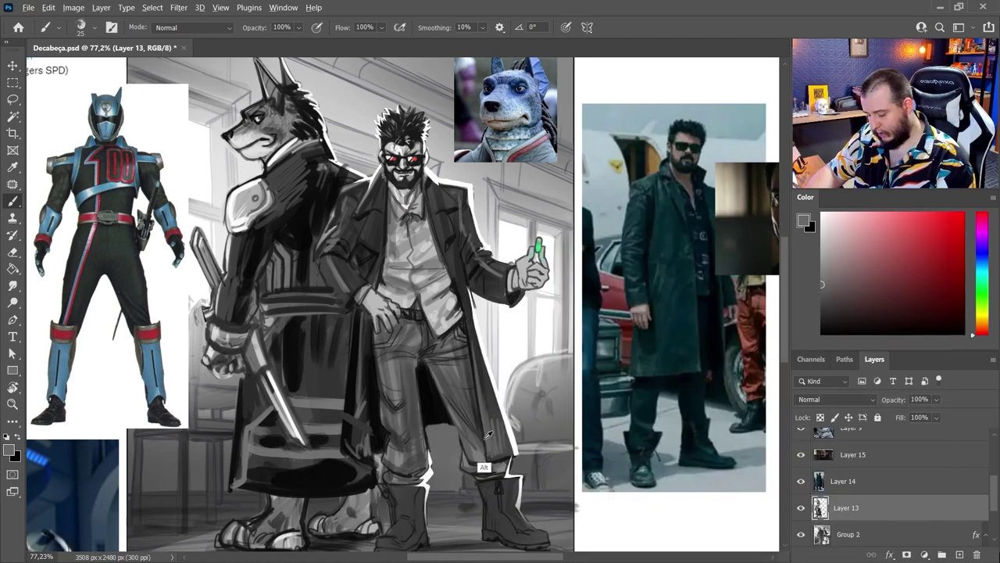
left_click(483, 466, "alt")
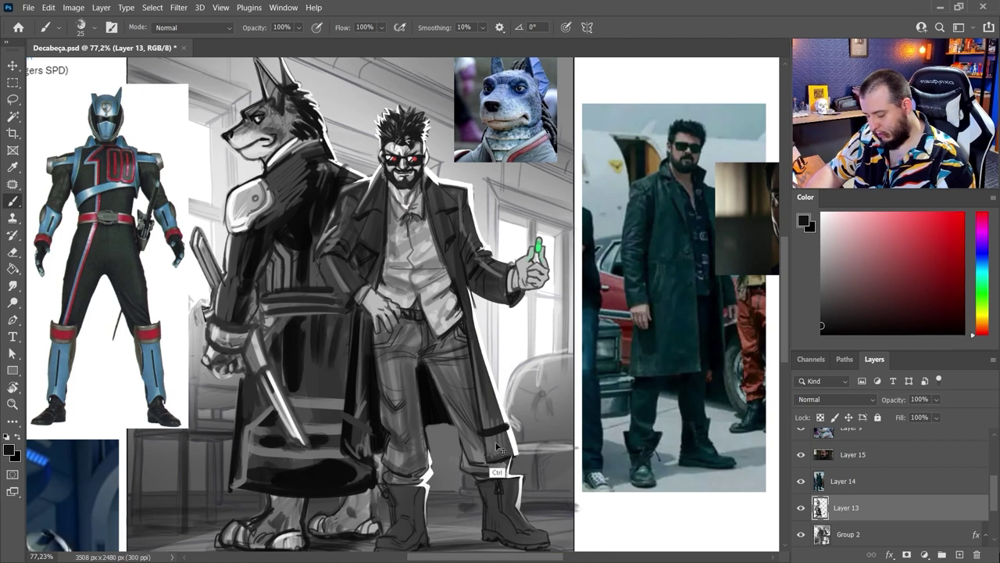
left_click(478, 449, "alt")
left_click(477, 439, "alt")
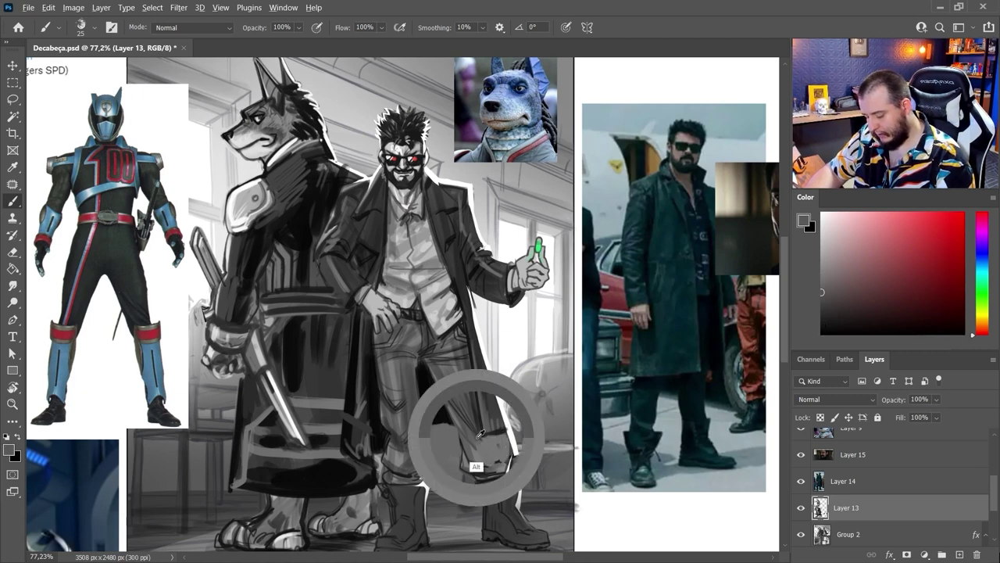
left_click(509, 466, "alt")
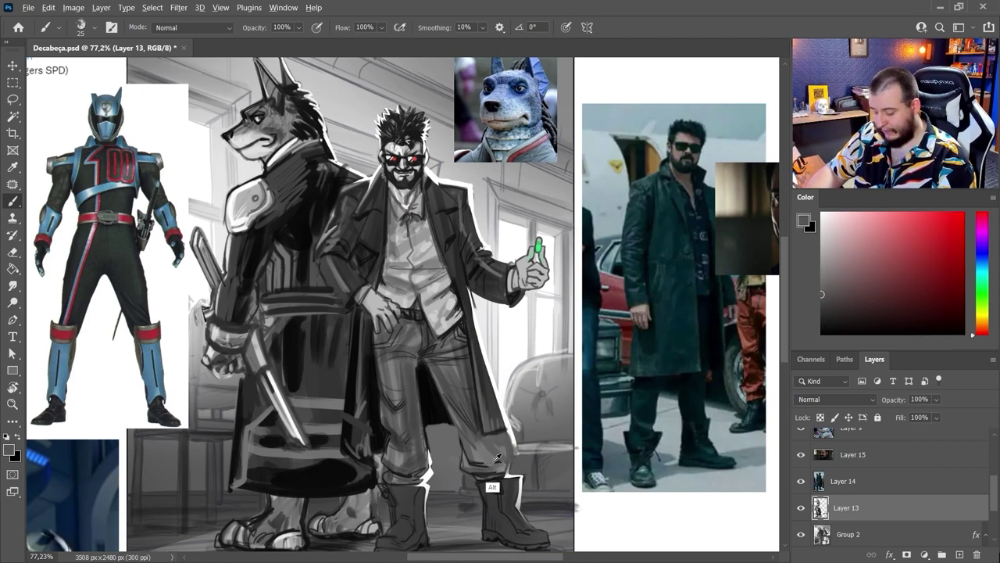
left_click_drag(499, 441, 505, 467)
left_click(511, 431, "alt")
left_click(492, 434, "alt")
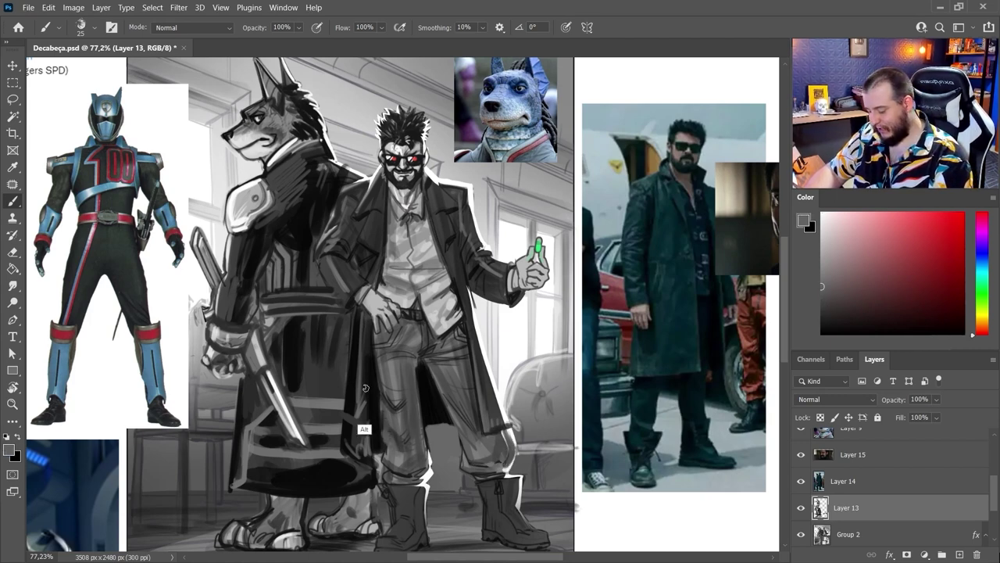
Step: Paint sampled greys over the lower end of the man's coat where it overlaps the canine's skirt, extending the skirt bands
left_click(341, 432, "alt")
left_click(341, 433, "alt")
mouse_move(328, 441)
left_mouse_down()
mouse_move(369, 448)
mouse_move(339, 472)
mouse_move(347, 461)
left_mouse_up()
left_click(336, 450, "alt")
left_click(367, 462, "alt")
left_click(339, 475, "alt")
left_click(347, 434, "alt")
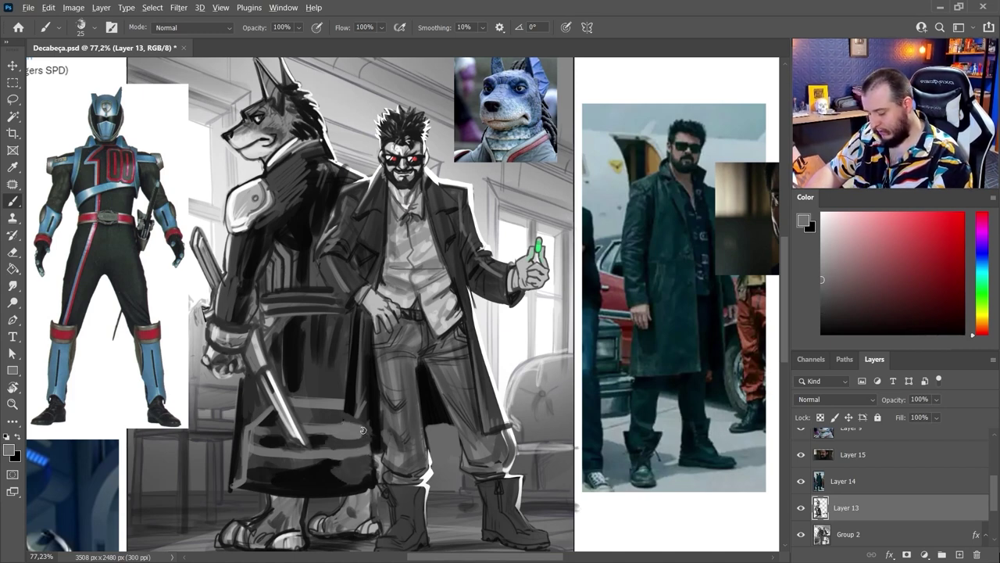
Step: Repaint the man's coat panel hanging against the canine's skirt, redefining its edges with sampled blacks and dark greys
left_click(356, 319, "alt")
mouse_move(356, 319)
left_mouse_down()
mouse_move(357, 432)
mouse_move(367, 435)
left_mouse_up()
left_click_drag(350, 331, 344, 413)
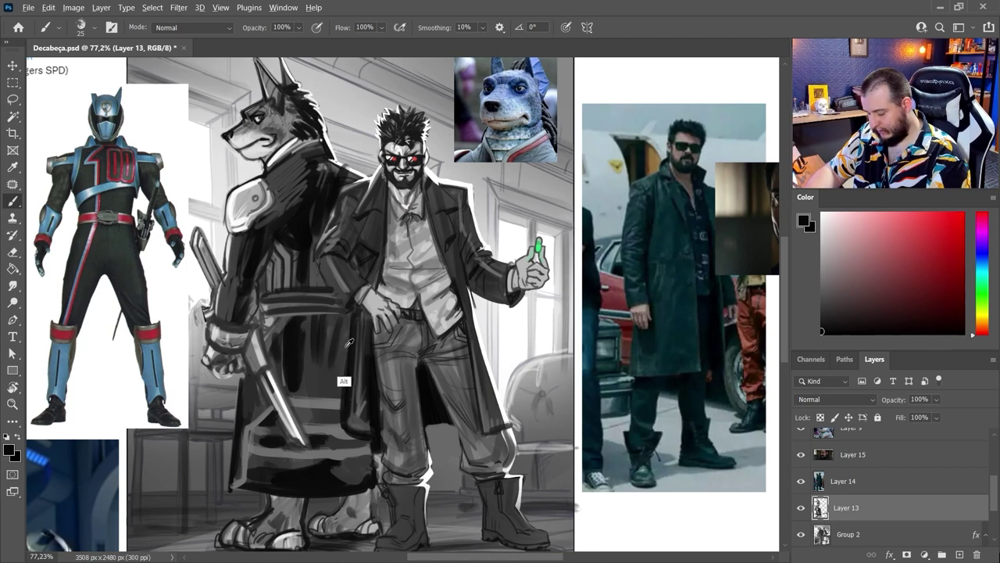
left_click(347, 347, "alt")
left_click_drag(343, 370, 342, 398)
left_click(350, 324, "alt")
left_click_drag(351, 322, 350, 414)
left_click(347, 409, "alt")
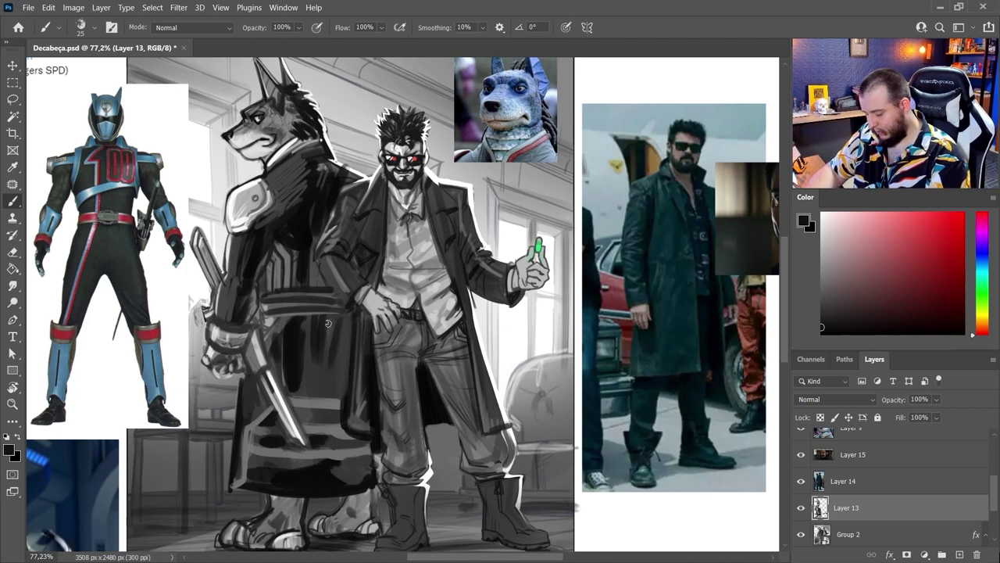
mouse_move(328, 323)
left_mouse_down()
mouse_move(335, 391)
mouse_move(343, 378)
mouse_move(345, 391)
mouse_move(320, 411)
mouse_move(349, 424)
mouse_move(342, 440)
mouse_move(364, 460)
mouse_move(357, 485)
left_mouse_up()
Step: Fill the coat panel beside the canine's skirt with long dark grey strokes sampled from the coat's chest
left_click(372, 226, "alt")
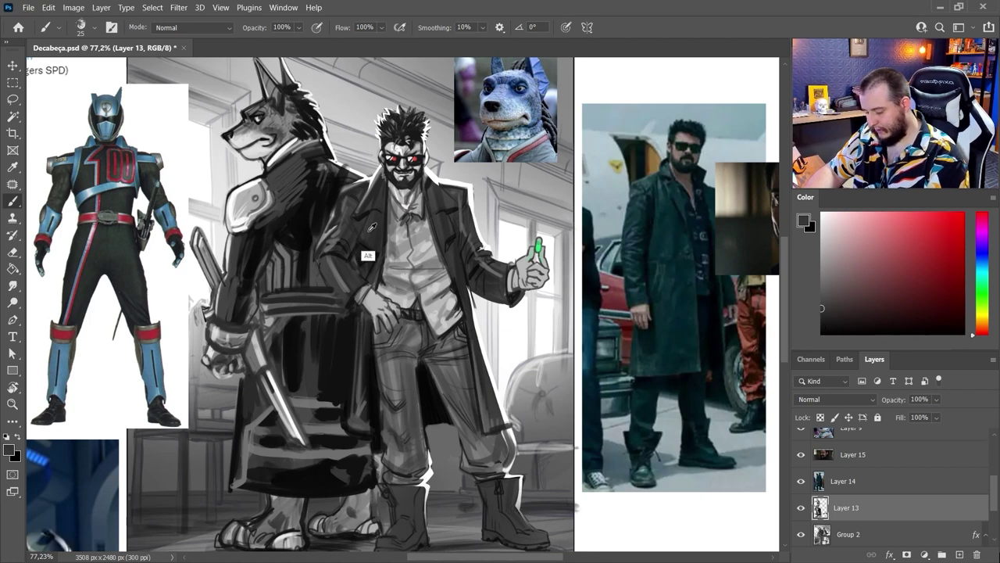
left_click_drag(354, 315, 351, 395)
left_click_drag(361, 347, 346, 438)
mouse_move(369, 327)
left_mouse_down()
mouse_move(366, 417)
mouse_move(377, 440)
left_mouse_up()
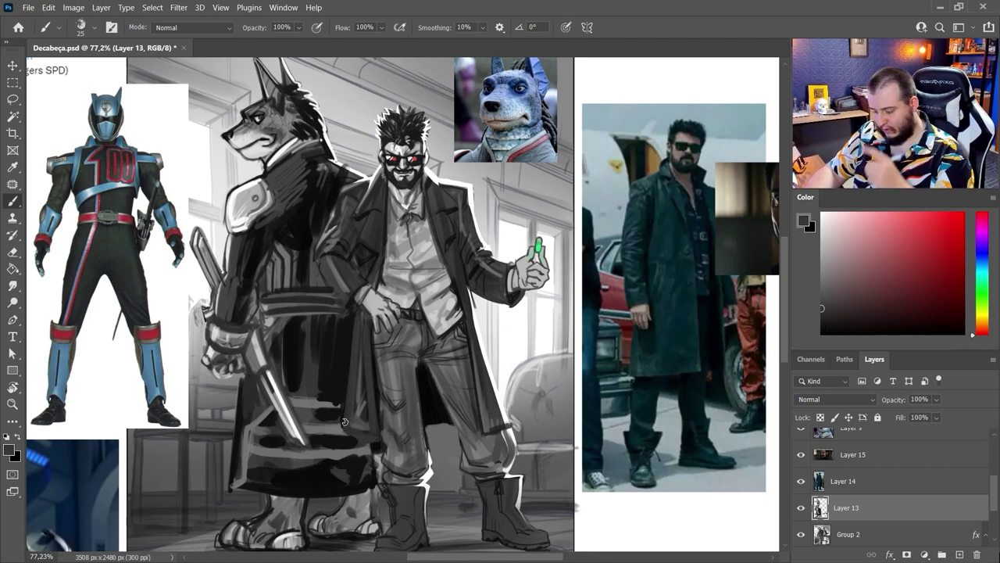
Step: Add thin light grey highlights to the man's coat using a 9 px brush
right_click(470, 410)
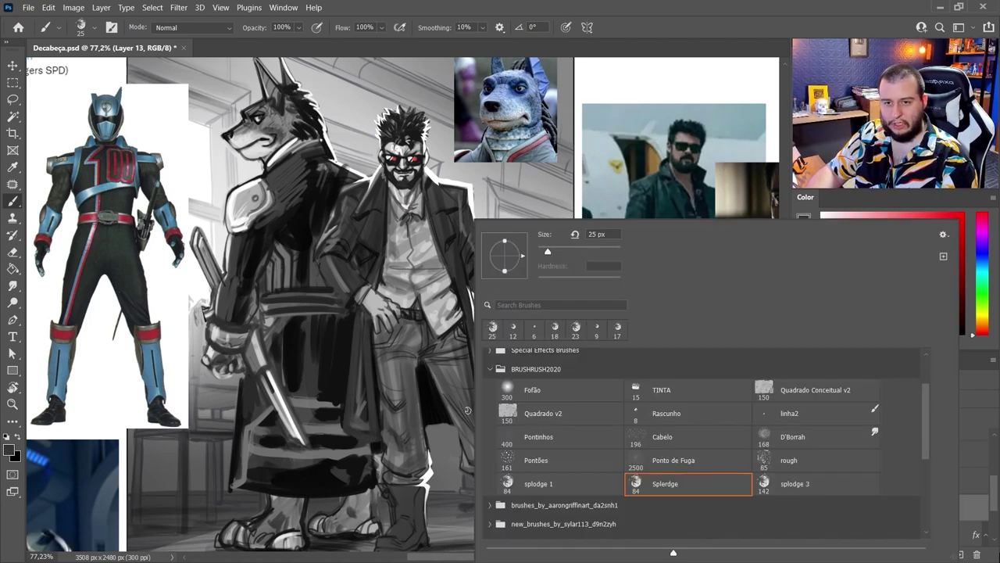
left_click_drag(546, 251, 540, 252)
left_click(623, 40)
left_click_drag(844, 254, 805, 245)
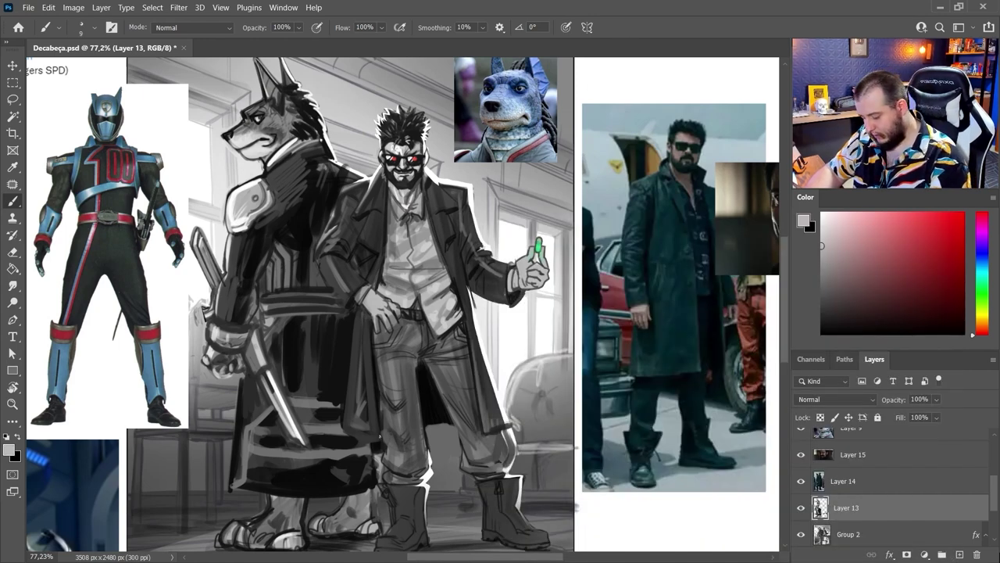
left_click_drag(475, 361, 485, 429)
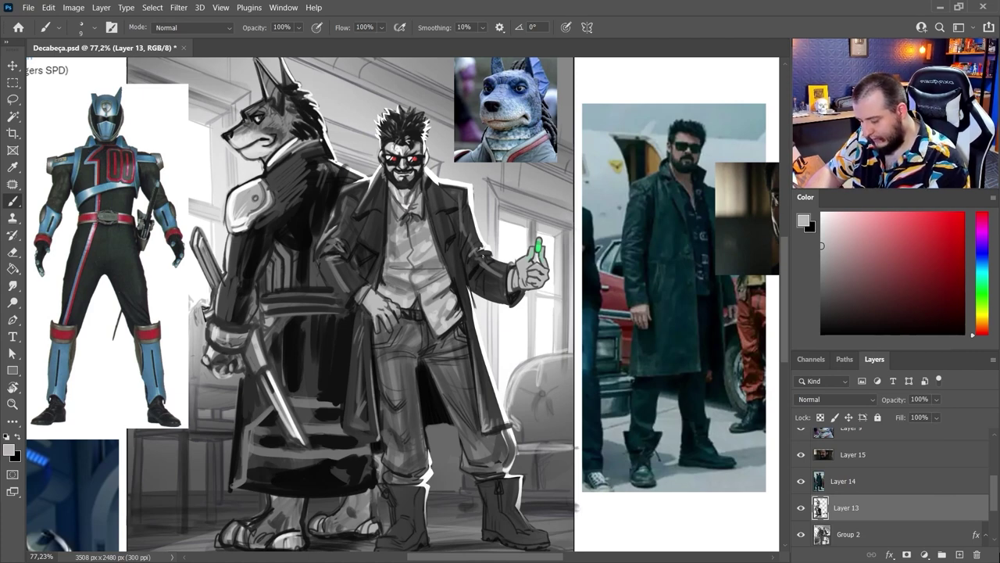
Step: Paint a raised dark collar around the man's neck and refine the lapels with greys sampled from the coat
left_click(372, 267, "alt")
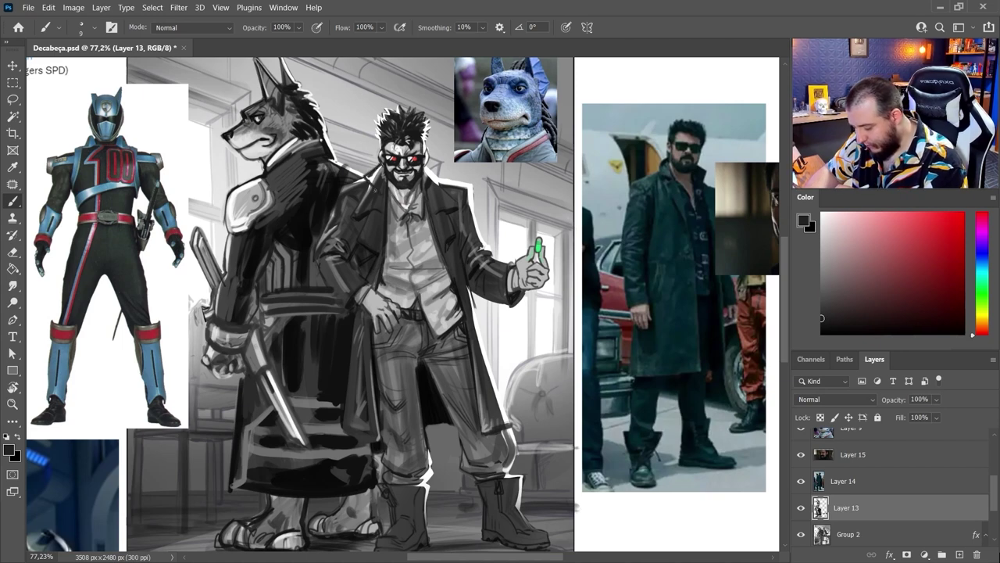
left_click_drag(426, 166, 447, 178)
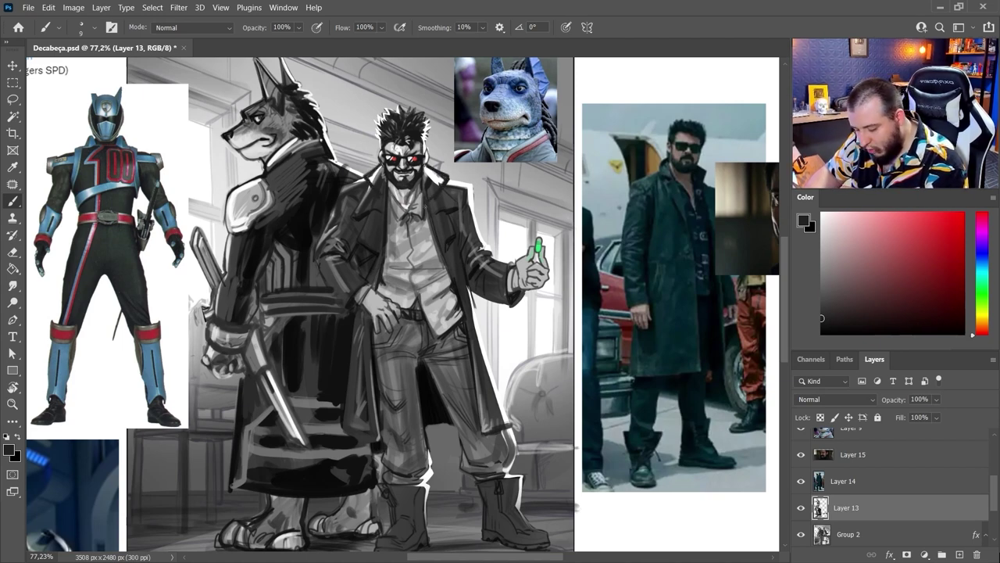
mouse_move(383, 164)
left_mouse_down()
mouse_move(361, 202)
mouse_move(354, 185)
mouse_move(366, 195)
left_mouse_up()
left_click(371, 207, "alt")
left_click(353, 216, "alt")
left_click(375, 188, "alt")
mouse_move(430, 180)
left_mouse_down()
mouse_move(442, 183)
mouse_move(444, 250)
left_mouse_up()
left_click(431, 216, "alt")
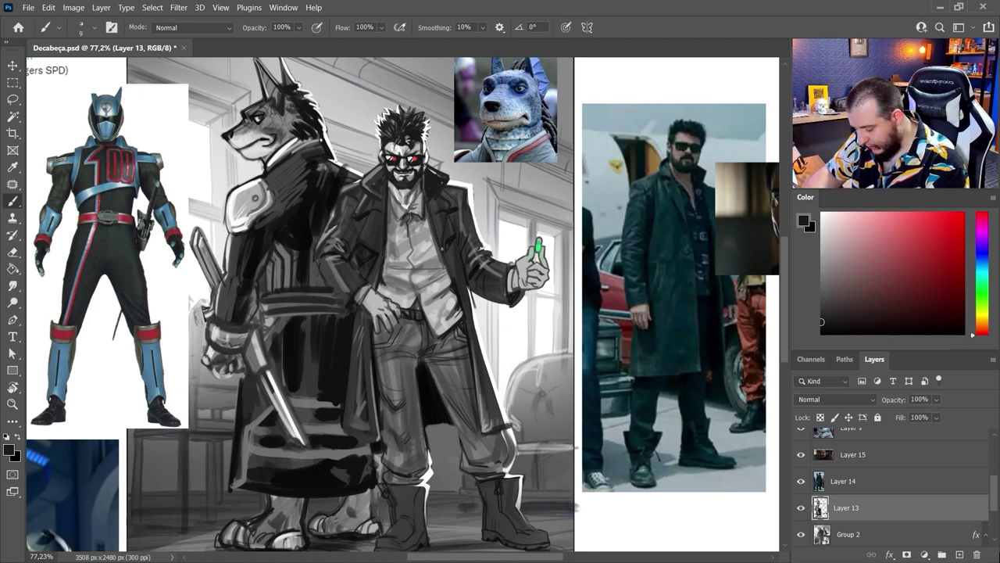
Step: Switch to the 25 px Splerdge brush and paint sampled dark grey over the coat's lapel and shoulder by the canine
right_click(376, 264)
left_click(641, 483)
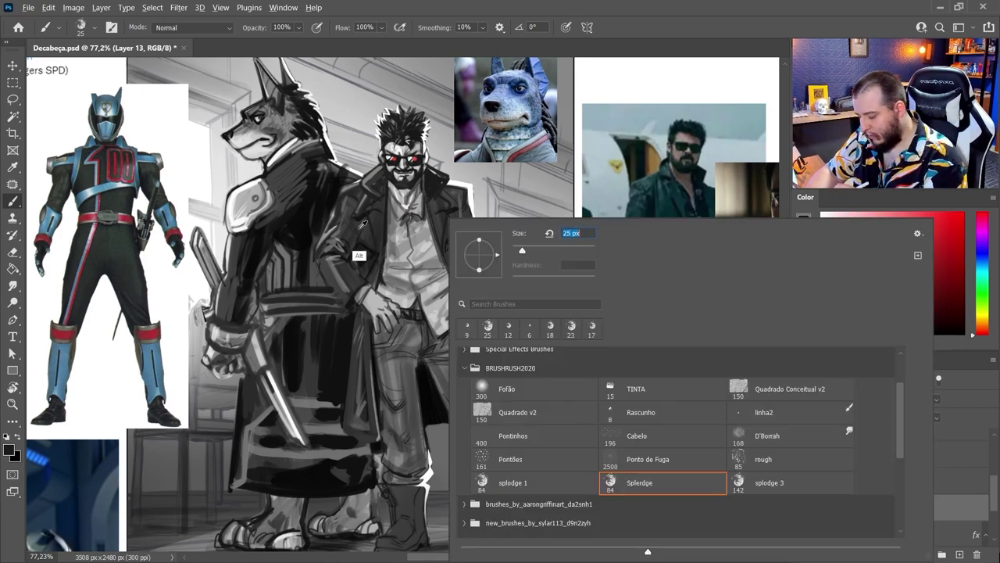
left_click(353, 227, "alt")
left_click_drag(372, 193, 354, 225)
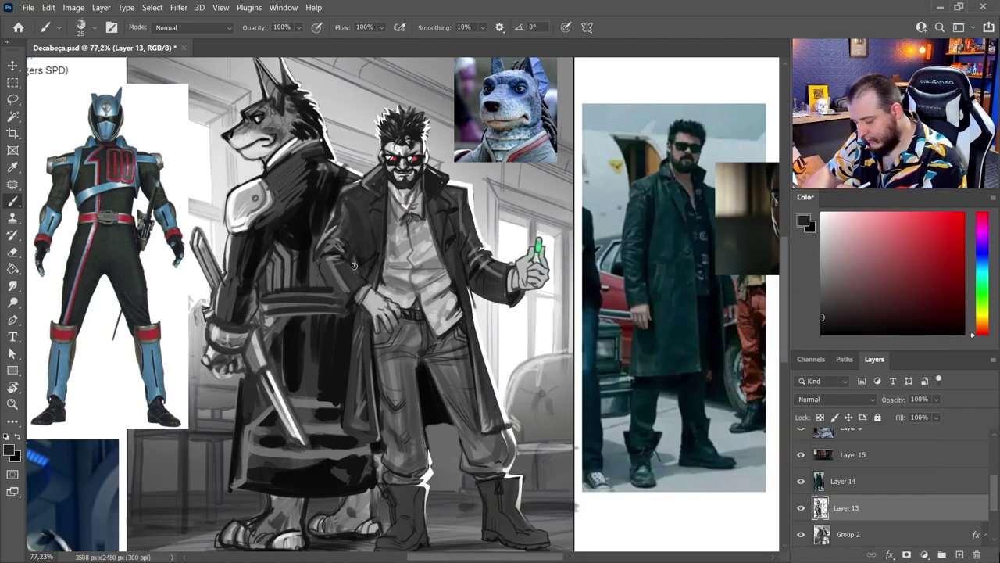
Step: Reset the default colours and paint sampled mid-grey highlights on both coat lapels and the open front with a 21 px brush
key("d")
right_click(383, 197)
left_click_drag(473, 229, 473, 229)
left_click(363, 198, "alt")
left_click_drag(380, 178, 372, 226)
left_click_drag(444, 201, 435, 246)
mouse_move(459, 196)
left_mouse_down()
mouse_move(464, 247)
mouse_move(453, 271)
left_mouse_up()
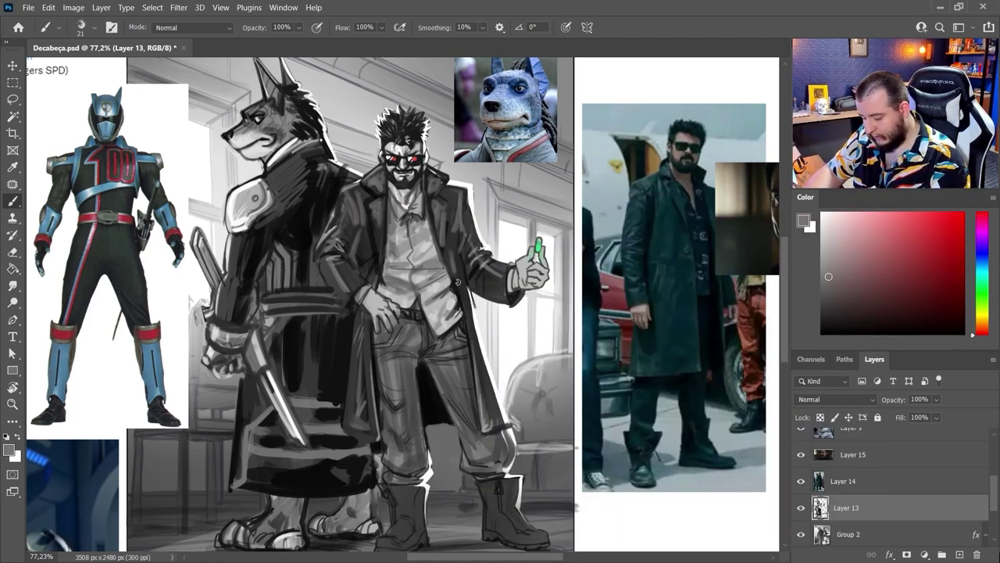
Step: Add mid-grey fold strokes to the coat skirt on both sides of the man's legs
left_click_drag(359, 338, 358, 360)
left_click_drag(358, 320, 361, 374)
mouse_move(364, 322)
left_mouse_down()
mouse_move(367, 389)
mouse_move(370, 370)
left_mouse_up()
left_click_drag(471, 343, 478, 375)
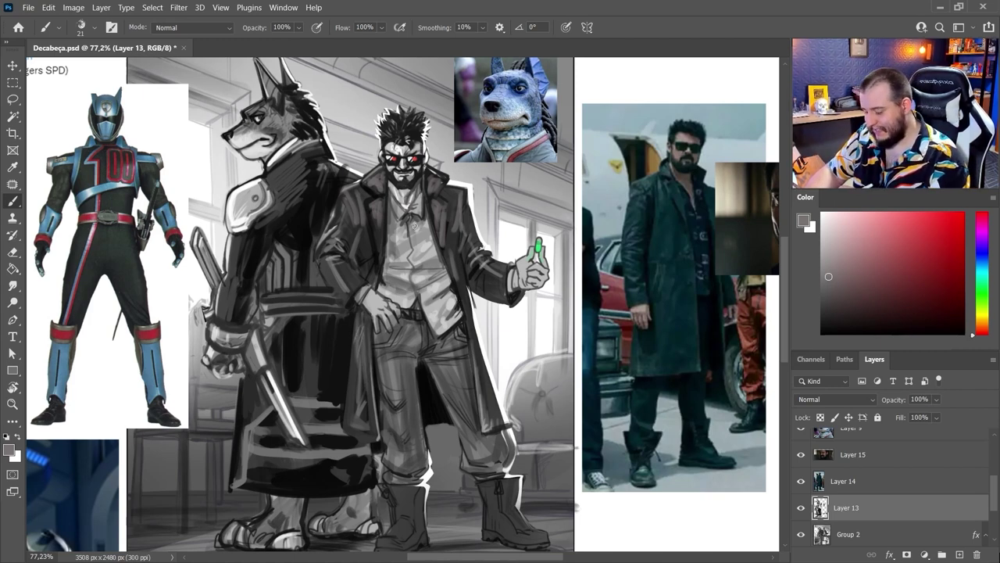
Step: Paint over the man's shirt collar with sampled light grey to expose his neck and upper chest
left_click(405, 236, "alt")
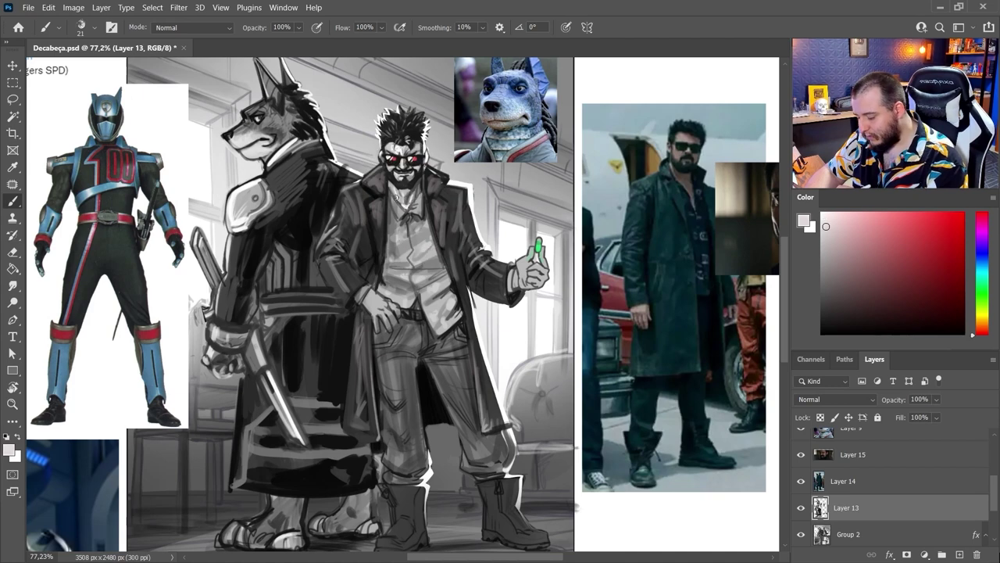
left_click_drag(410, 211, 410, 236)
left_click_drag(416, 198, 403, 223)
left_click(400, 228, "alt")
Step: Outline the shirt's open V-shaped neckline in sampled dark grey with a 4 px brush
right_click(413, 239)
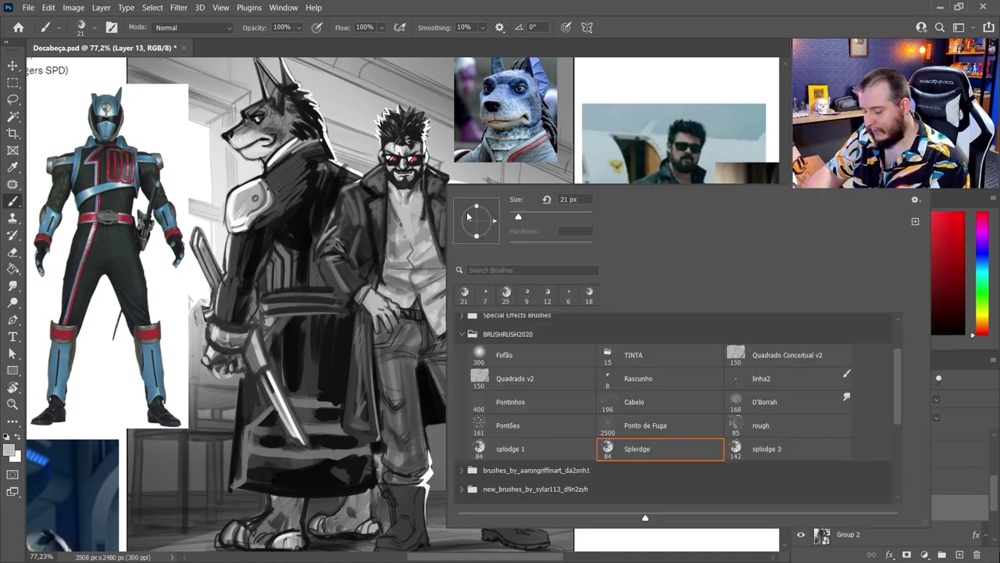
left_click_drag(513, 218, 522, 240)
left_click(429, 213, "alt")
right_click(435, 200)
left_click_drag(428, 197, 411, 249)
left_click_drag(390, 202, 410, 251)
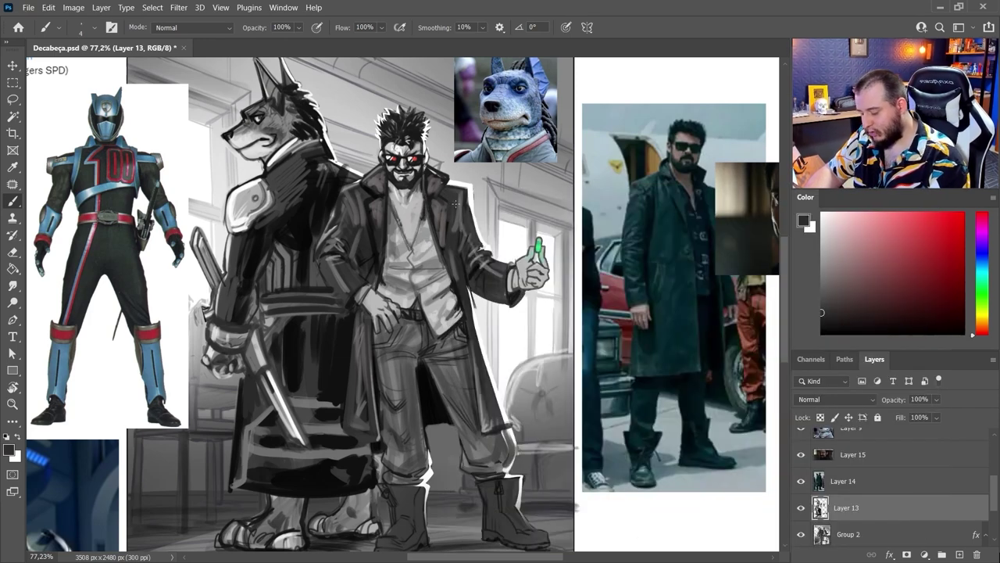
Step: Set the brush to 12 px and shade the man's shirt below the open neckline with sampled greys
right_click(439, 202)
left_click_drag(524, 240, 529, 241)
mouse_move(405, 226)
left_mouse_down()
mouse_move(387, 234)
mouse_move(403, 236)
mouse_move(387, 222)
left_mouse_up()
key("ctrl+z")
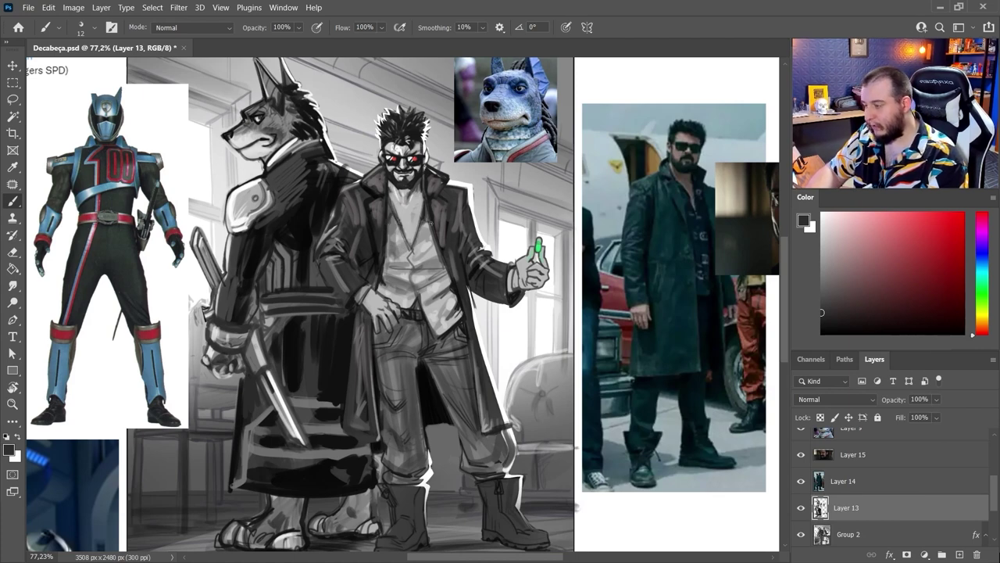
left_click(409, 252, "alt")
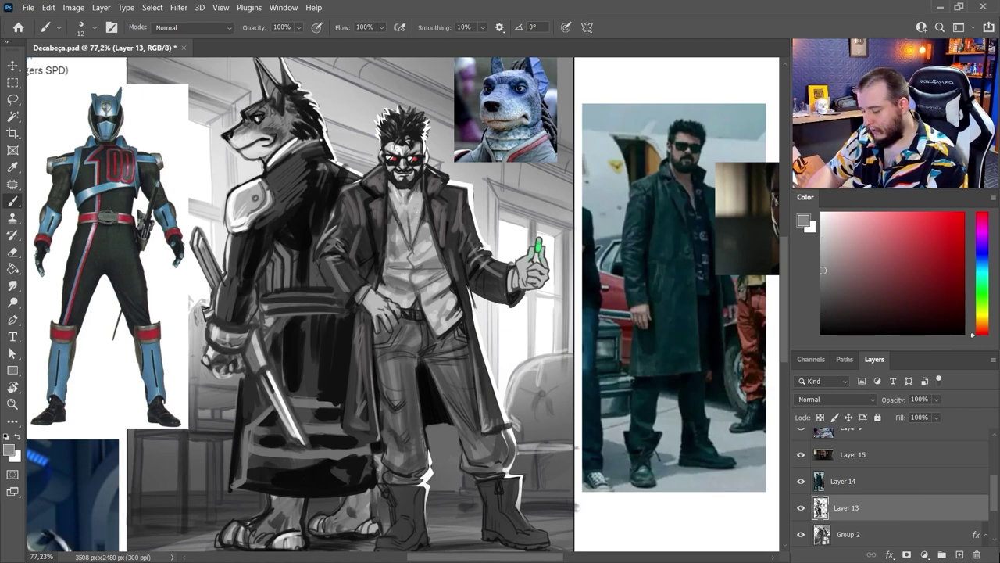
left_click(419, 212, "alt")
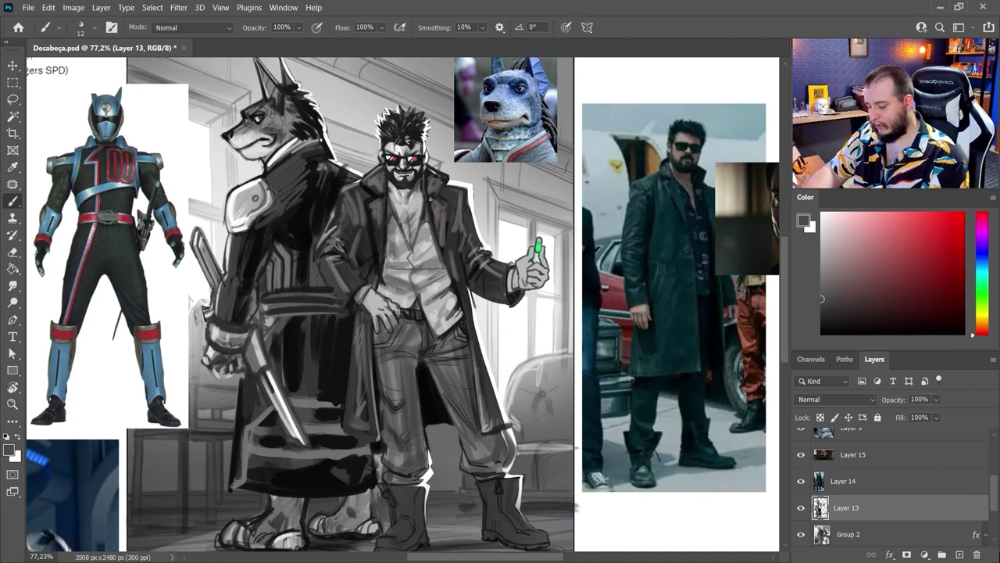
left_click_drag(430, 243, 400, 267)
Step: Refine the coat lapels with sampled dark greys and add white highlights along their notched edges
left_click(452, 205, "alt")
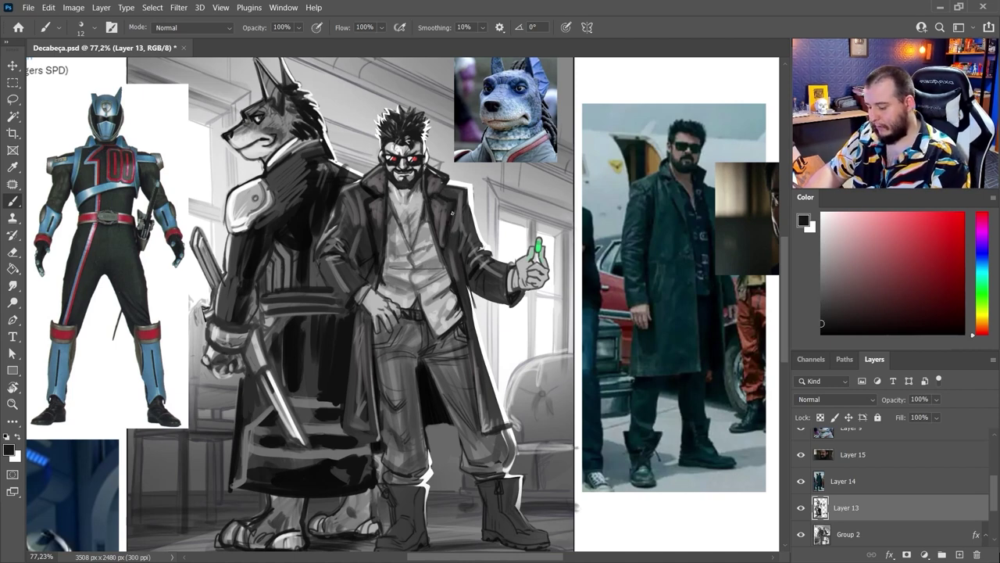
left_click(442, 196, "alt")
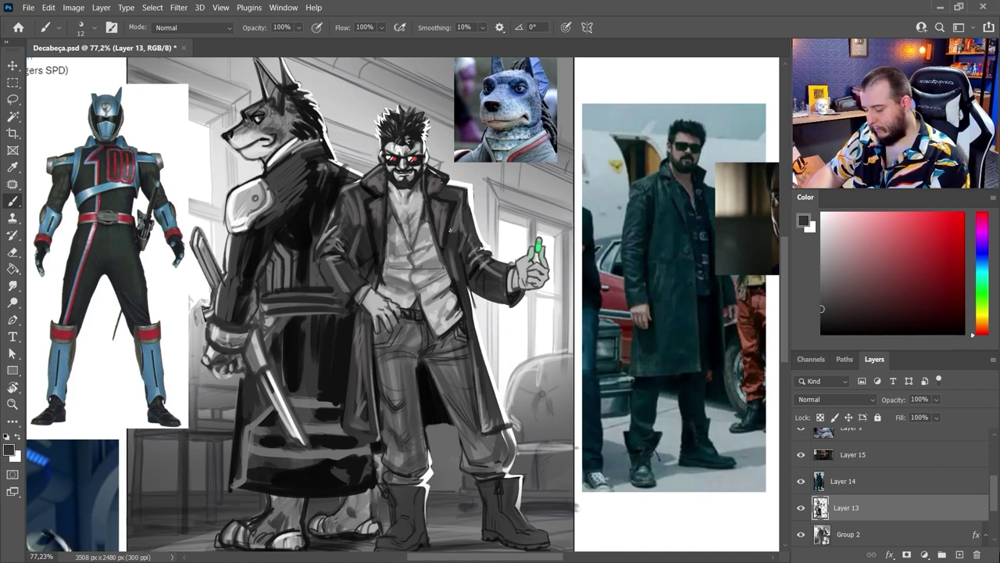
left_click(462, 186, "alt")
left_click_drag(458, 205, 435, 205)
left_click_drag(379, 196, 365, 209)
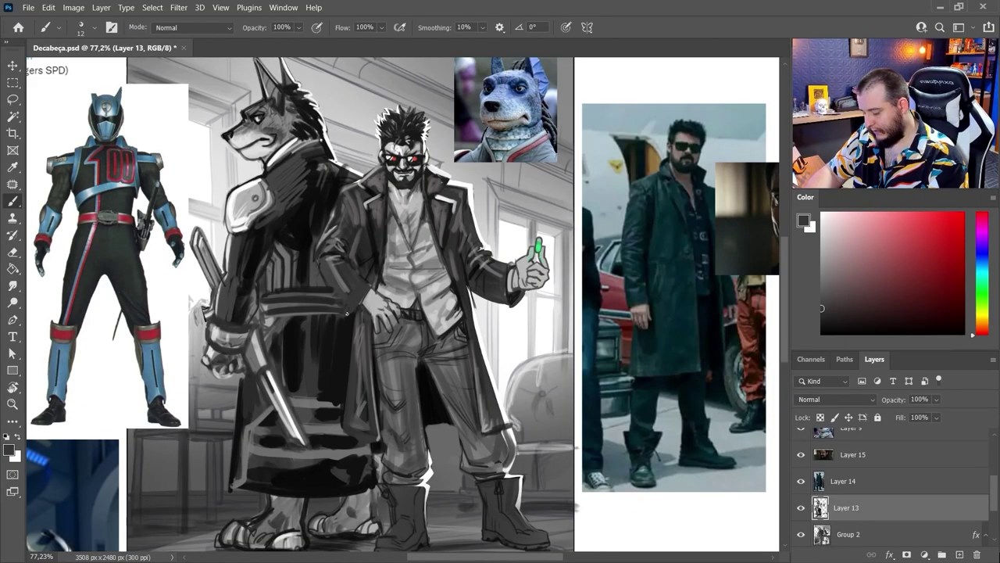
Step: Strengthen the bent sleeve's dark outline at the elbow and repaint the raised arm's coat cuff in sampled greys
left_click(343, 363, "alt")
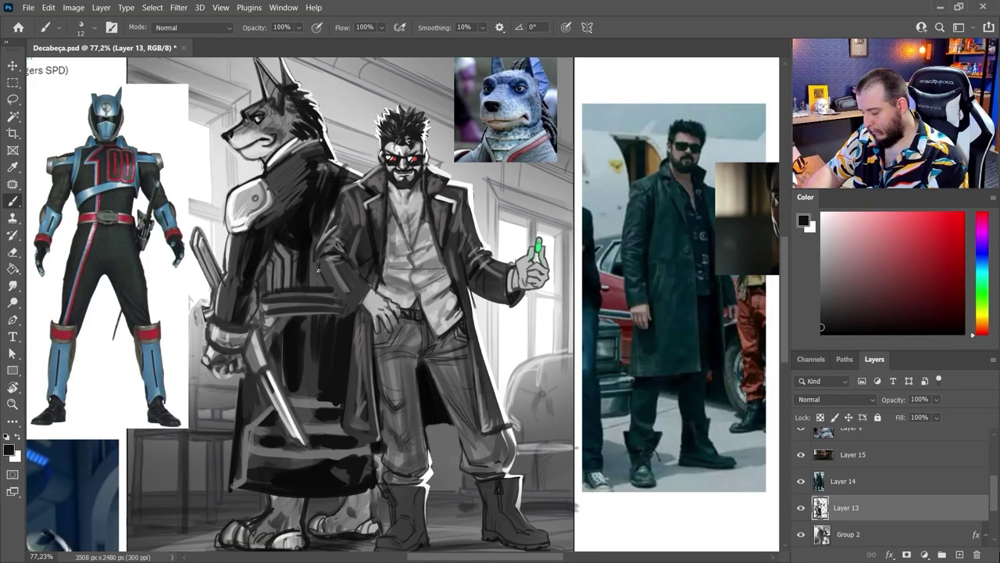
left_click_drag(316, 265, 351, 314)
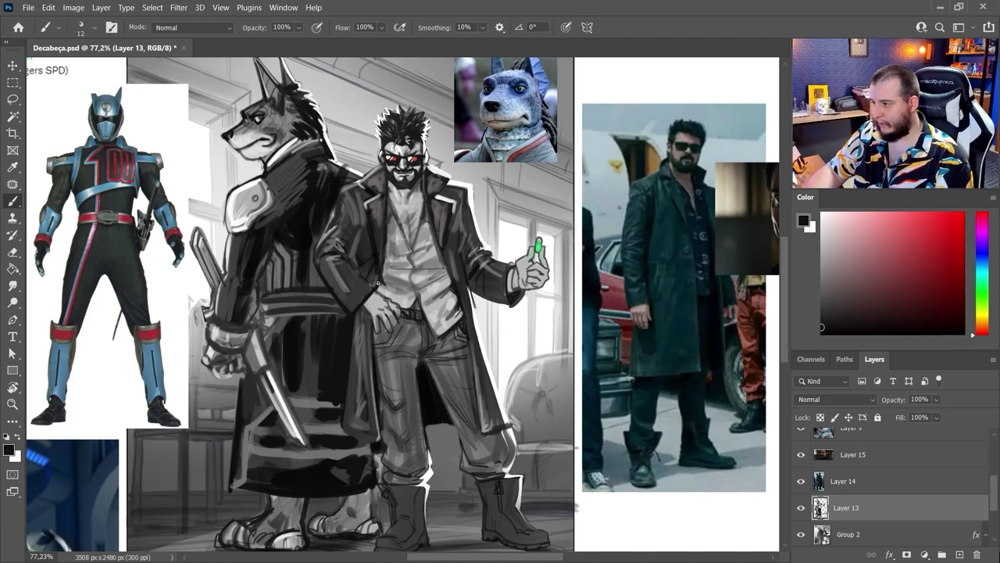
left_click(502, 291, "alt")
left_click_drag(508, 267, 509, 300)
left_click_drag(512, 267, 512, 302)
left_click(511, 303, "alt")
left_click_drag(517, 275, 515, 301)
left_click(516, 278, "alt")
left_click(516, 283, "alt")
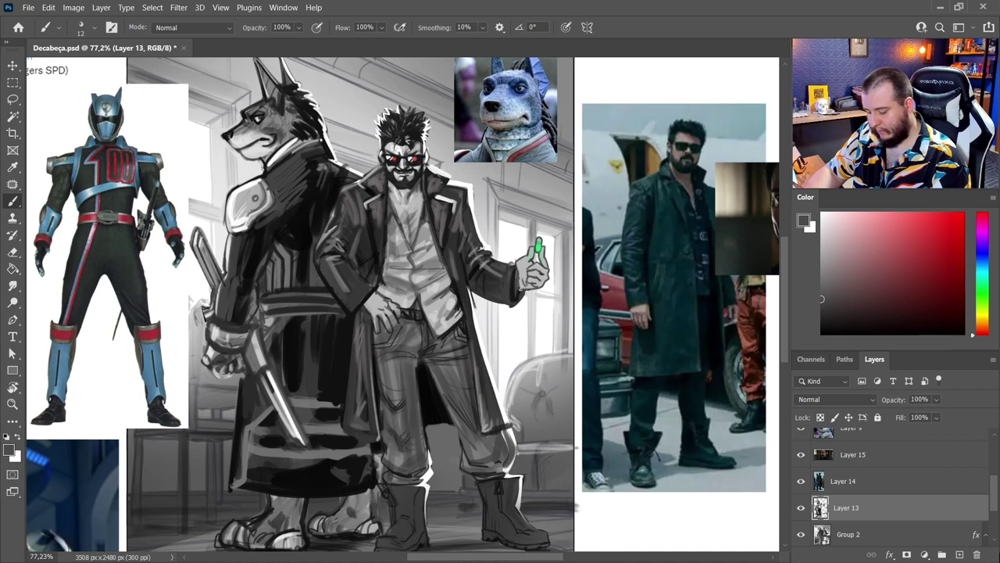
Step: Paint the lacing openings down the front of both of the man's boots with sampled dark grey and near-black
left_click(401, 315, "alt")
scroll(504, 376, "down", 3)
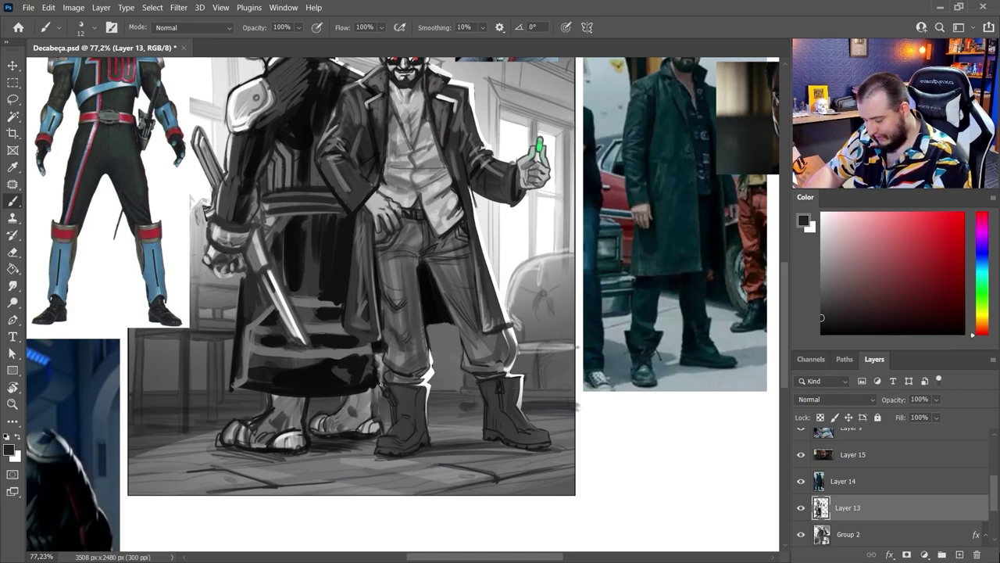
mouse_move(381, 383)
left_mouse_down()
mouse_move(432, 386)
mouse_move(396, 403)
mouse_move(401, 433)
left_mouse_up()
left_click(433, 296, "alt")
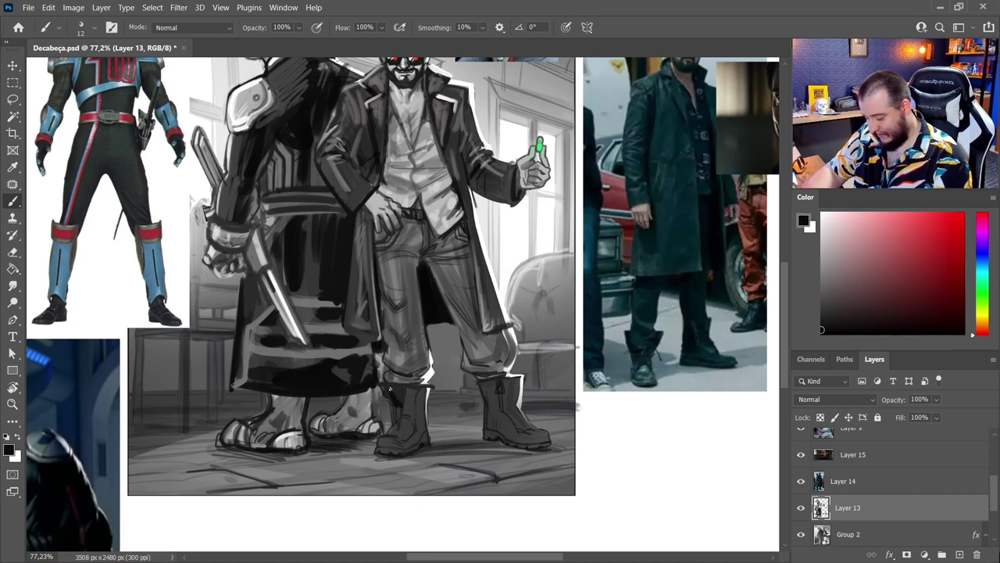
left_click_drag(390, 387, 397, 431)
key("ctrl+z")
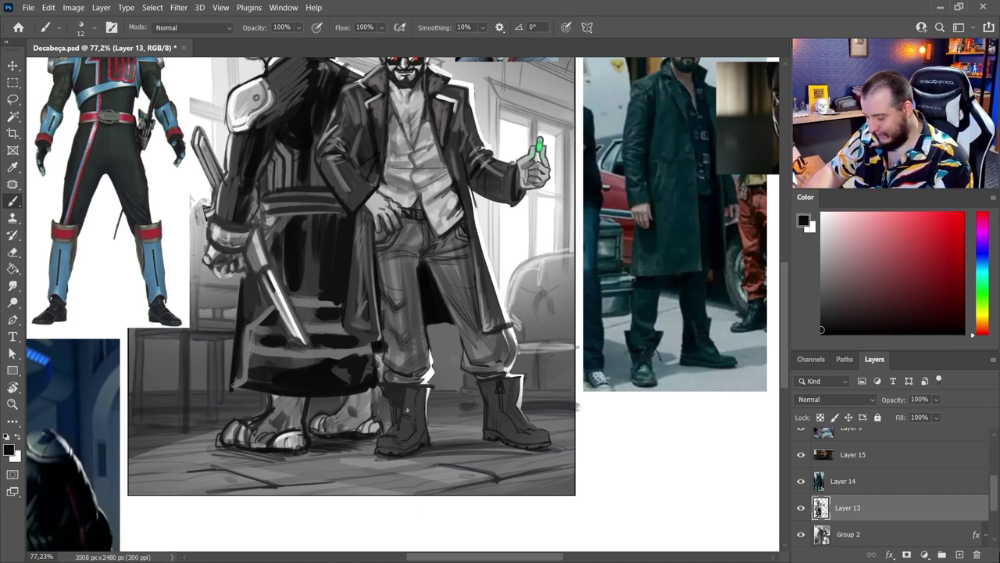
left_click_drag(391, 388, 401, 414)
mouse_move(514, 380)
left_mouse_down()
mouse_move(514, 406)
mouse_move(516, 381)
mouse_move(502, 411)
left_mouse_up()
Step: Add laces and lighter grey highlights to the man's two boots with sampled tones
left_click(508, 431, "alt")
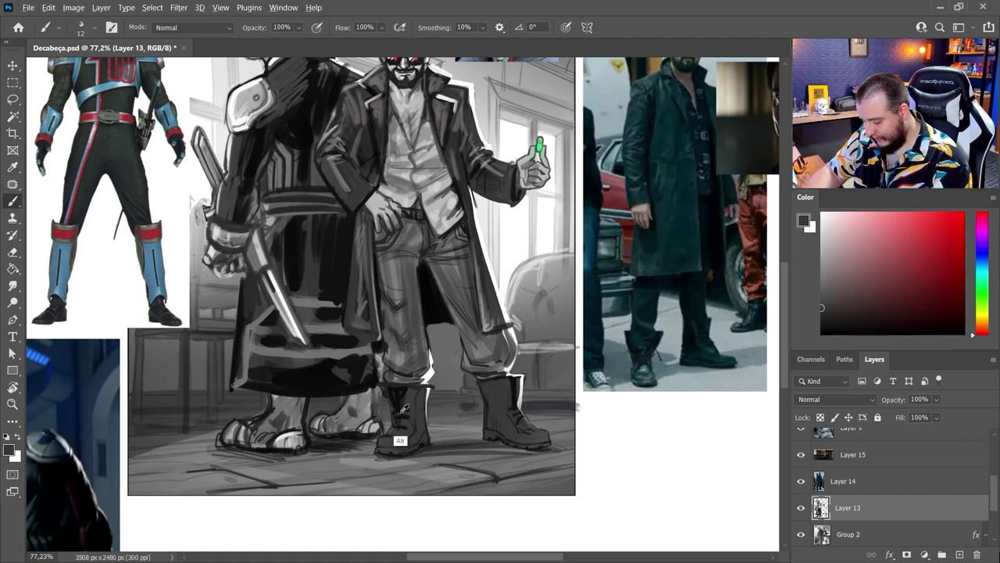
left_click(395, 400, "alt")
left_click_drag(403, 425, 379, 429)
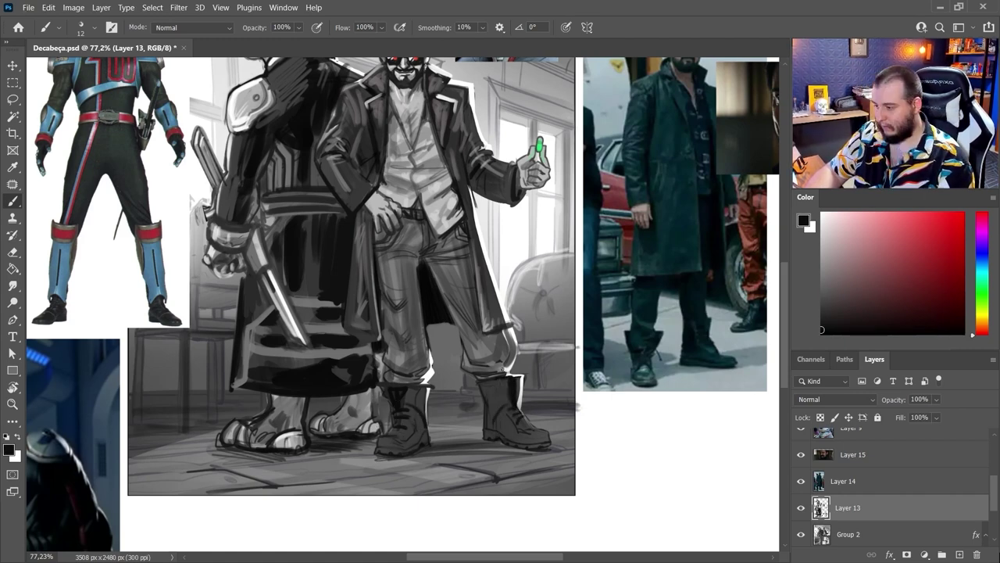
left_click(506, 407, "alt")
mouse_move(500, 410)
left_mouse_down()
mouse_move(499, 401)
mouse_move(534, 434)
left_mouse_up()
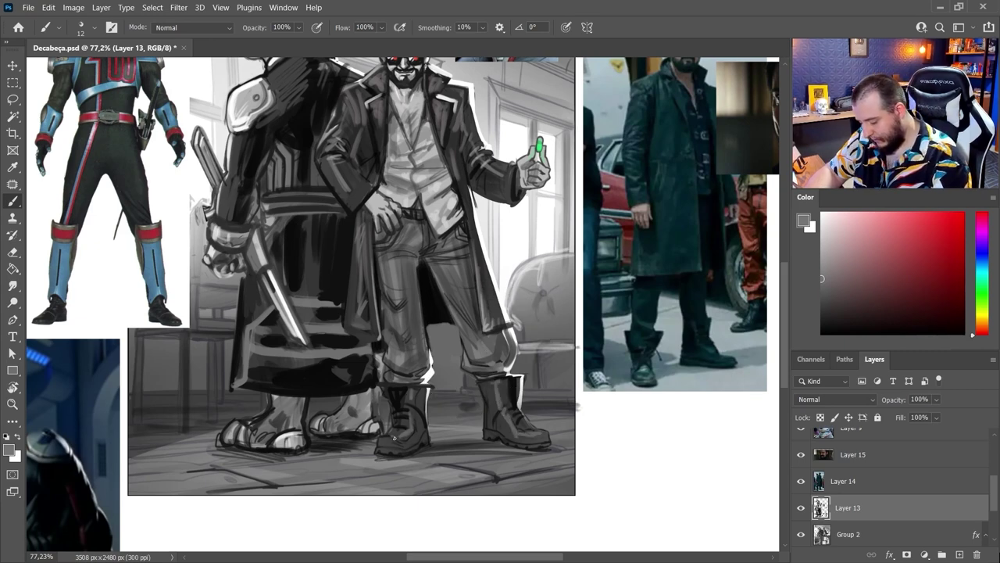
Step: Paint a white pattern of small U-shaped marks across the man's shirt
mouse_move(528, 366)
left_mouse_down()
mouse_move(551, 430)
mouse_move(575, 438)
left_mouse_up()
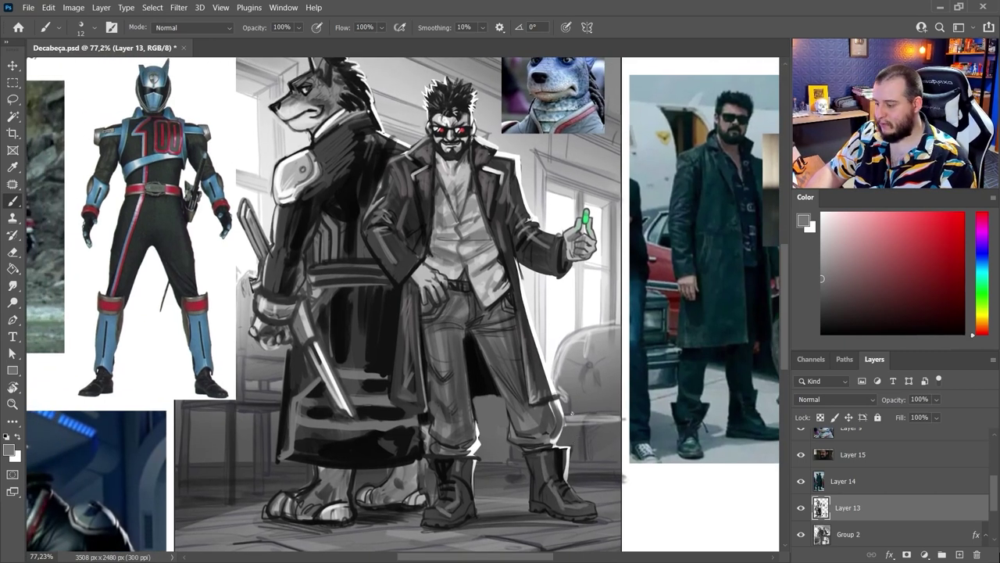
key("d")
key("x")
mouse_move(479, 256)
left_mouse_down()
mouse_move(436, 244)
mouse_move(460, 237)
mouse_move(452, 209)
left_mouse_up()
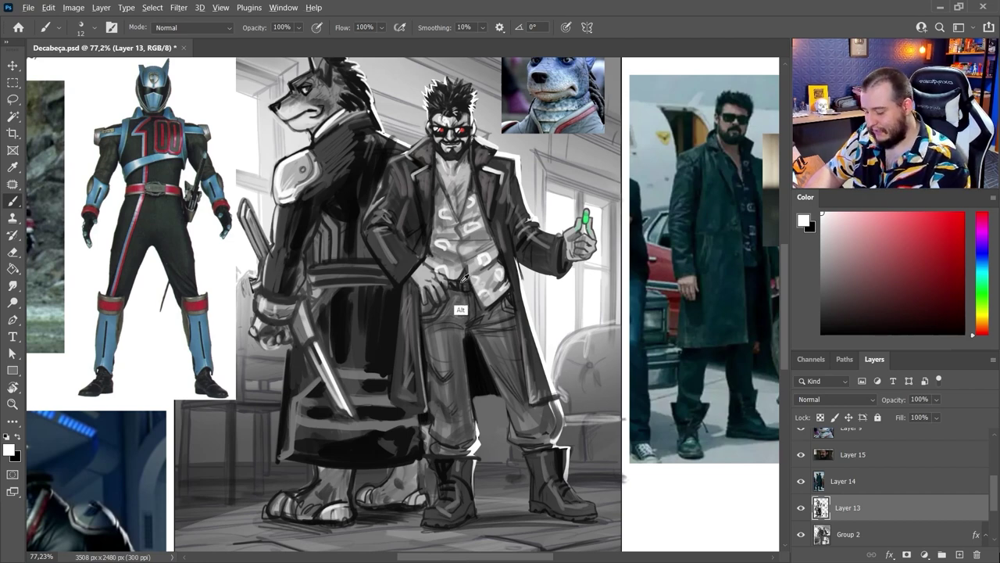
Step: Set the brush to 9 px and refine the man's hairline and forehead with sampled blacks and greys
left_click(461, 284, "alt")
scroll(469, 298, "down", 1)
left_click(501, 263, "alt")
key("bracketleft")
key("bracketleft")
key("bracketleft")
key("bracketleft")
key("bracketleft")
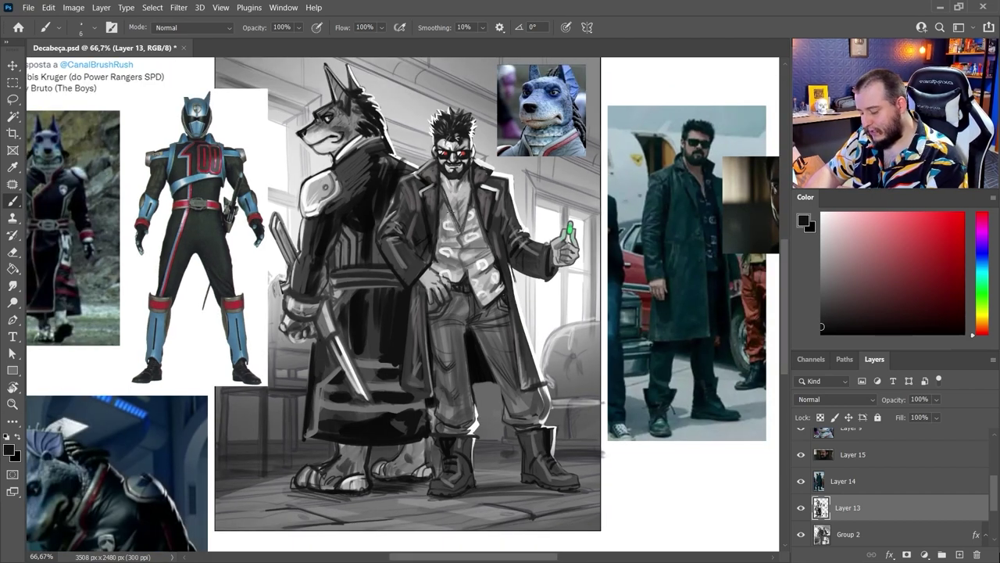
left_click(419, 335, "ctrl")
left_click_drag(420, 335, 311, 458)
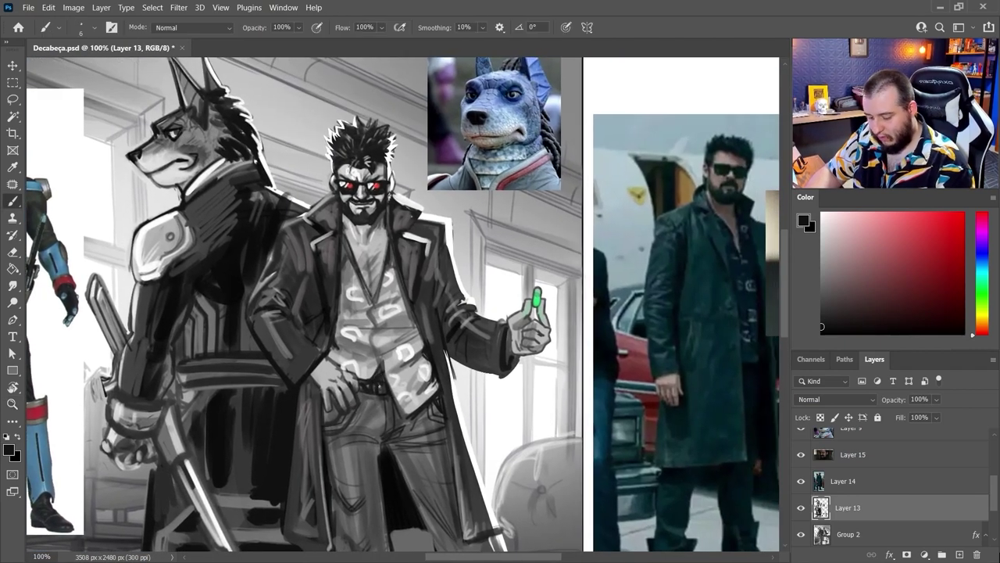
right_click(360, 440)
left_click_drag(478, 253, 479, 252)
left_click(357, 173, "alt")
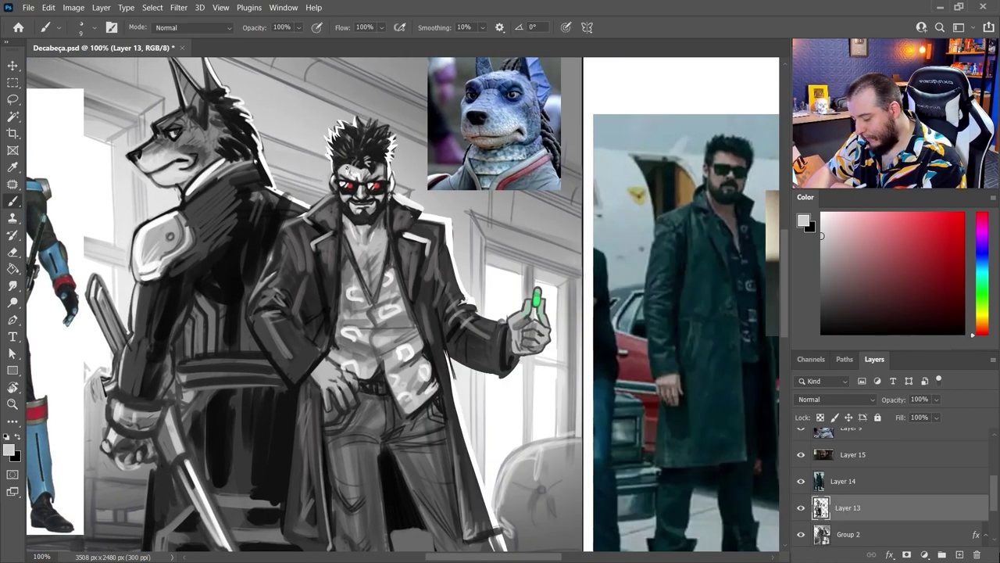
left_click(364, 167, "alt")
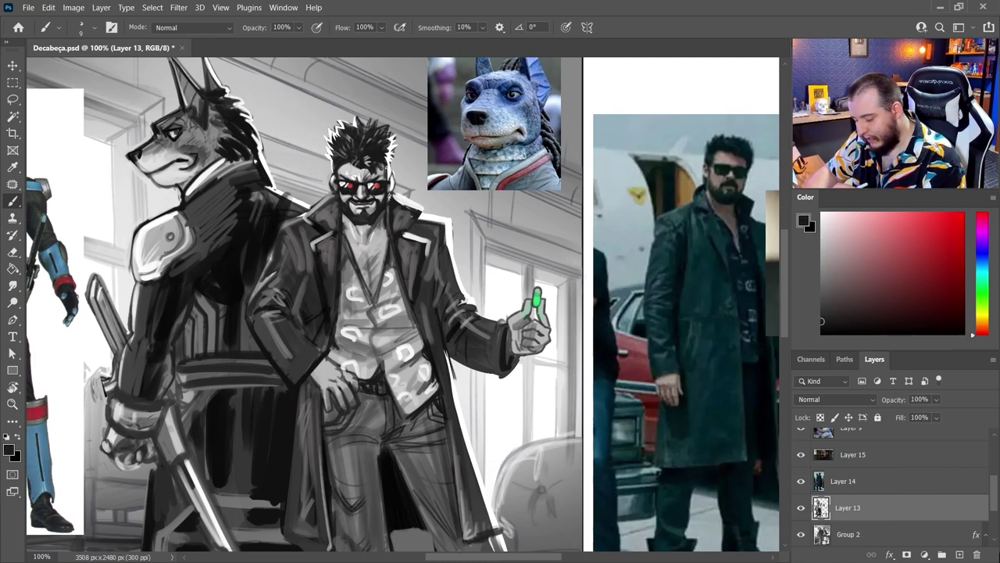
left_click(351, 168, "alt")
mouse_move(346, 144)
left_mouse_down()
mouse_move(369, 158)
mouse_move(358, 148)
left_mouse_up()
left_click(365, 167, "alt")
left_click(365, 170, "alt")
left_click(345, 160, "alt")
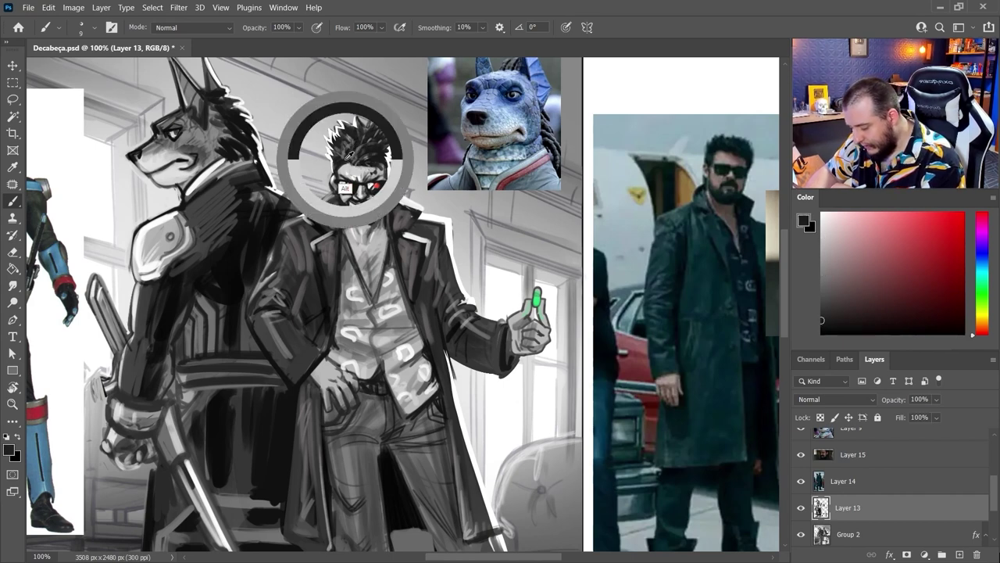
Step: Touch up the man's beard, chin and mouth area with sampled light grey and near-black
left_click(348, 201, "alt")
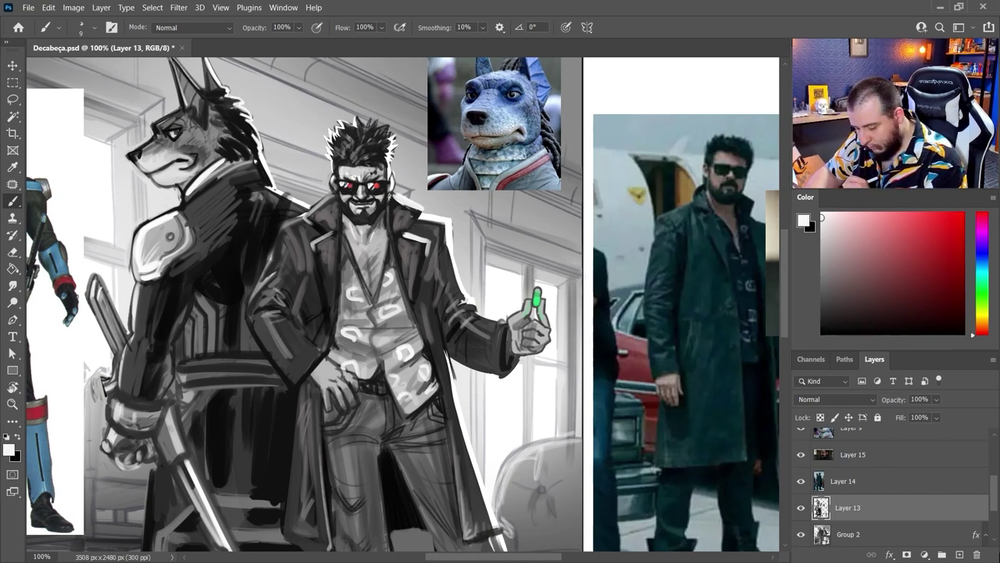
mouse_move(356, 211)
left_mouse_down()
mouse_move(371, 202)
mouse_move(368, 213)
left_mouse_up()
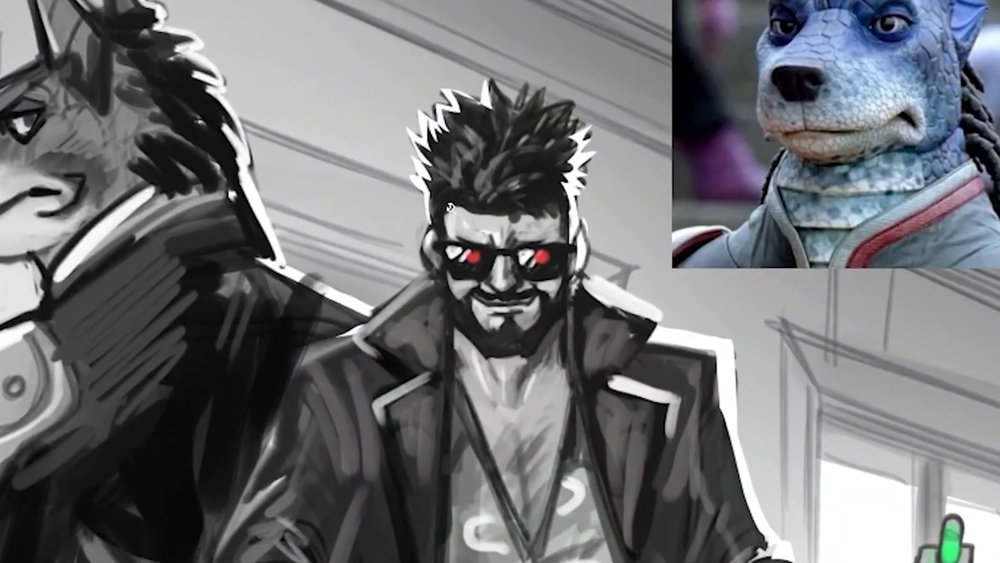
left_click(469, 337, "ctrl")
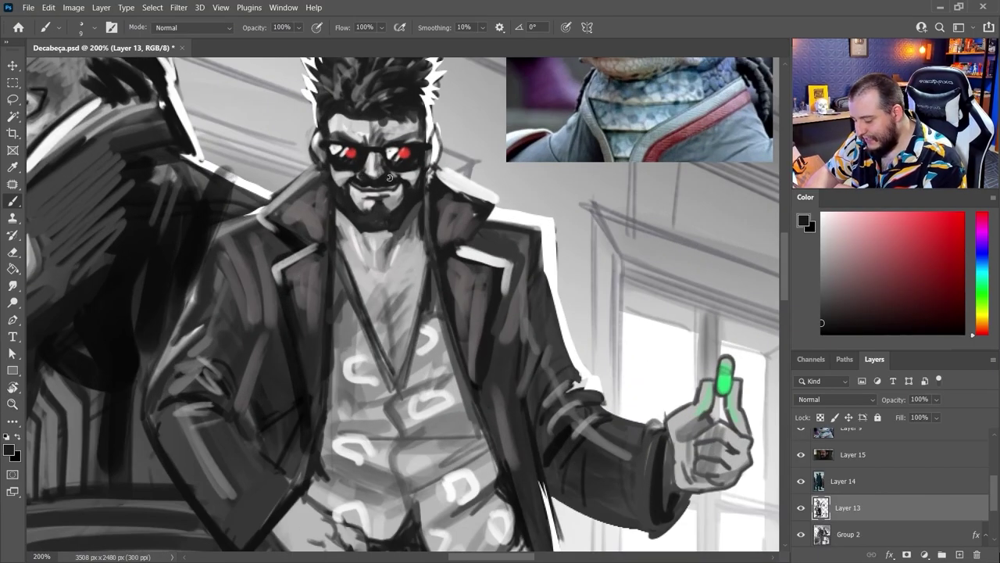
left_click(463, 320, "alt")
left_click_drag(489, 363, 399, 340)
left_click(334, 236)
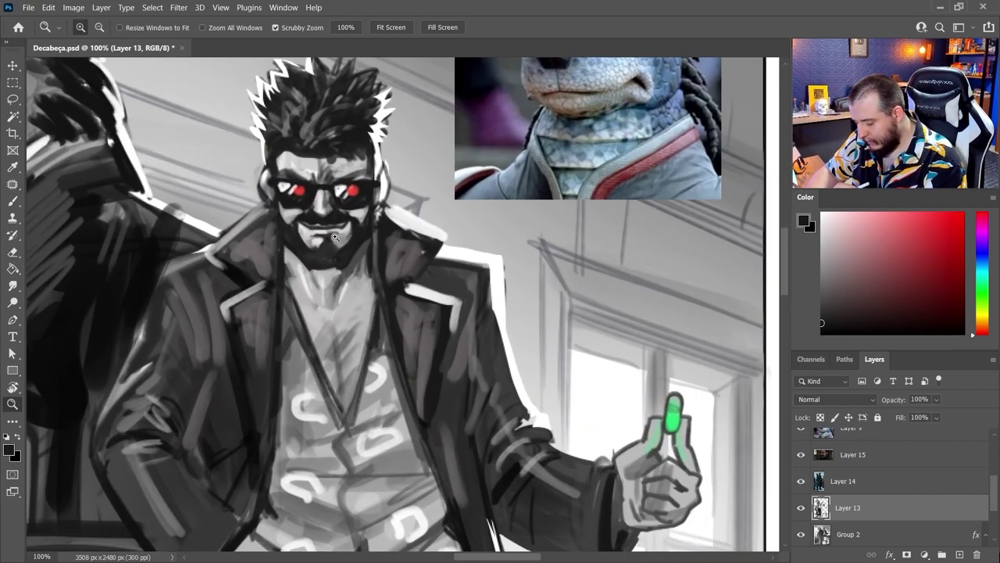
key("b")
left_click_drag(335, 220, 304, 225)
Step: Set the brush to 6 px and reshape the man's moustache and smile with sampled light and dark greys
key("r")
left_click_drag(366, 303, 362, 322)
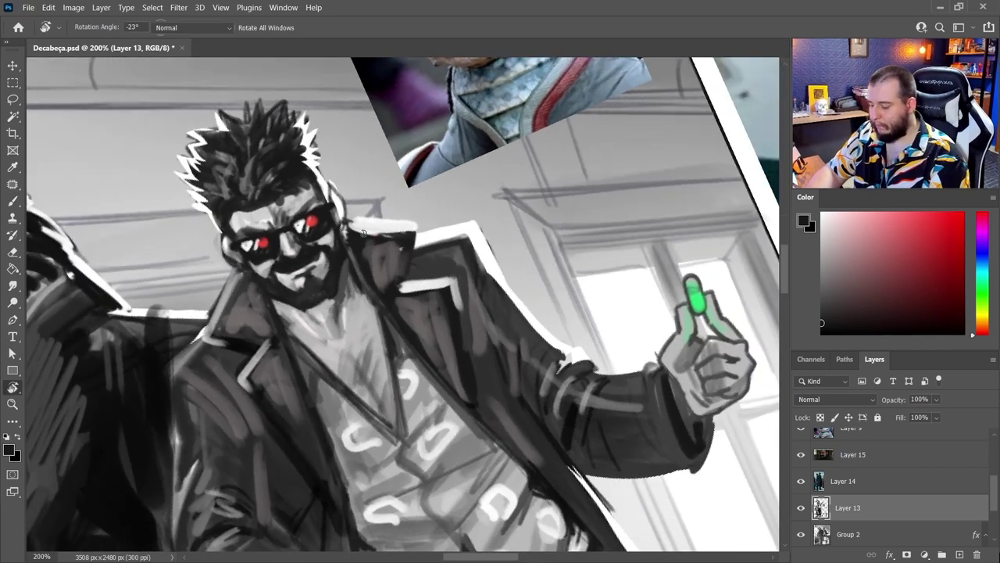
right_click(360, 321)
left_click(426, 251)
left_click(325, 238, "alt")
left_click_drag(289, 273, 309, 264)
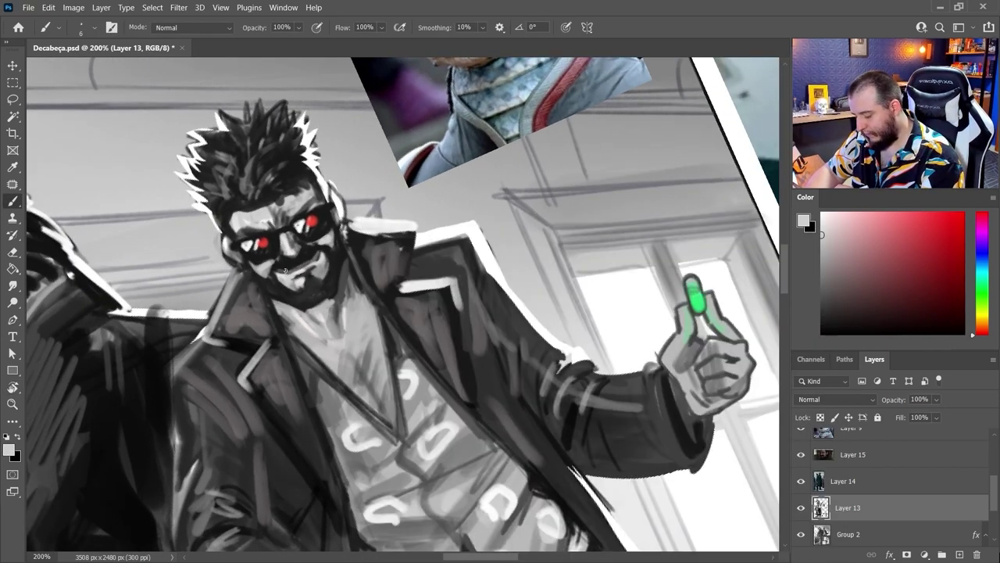
left_click(291, 266, "alt")
left_click_drag(319, 254, 287, 273)
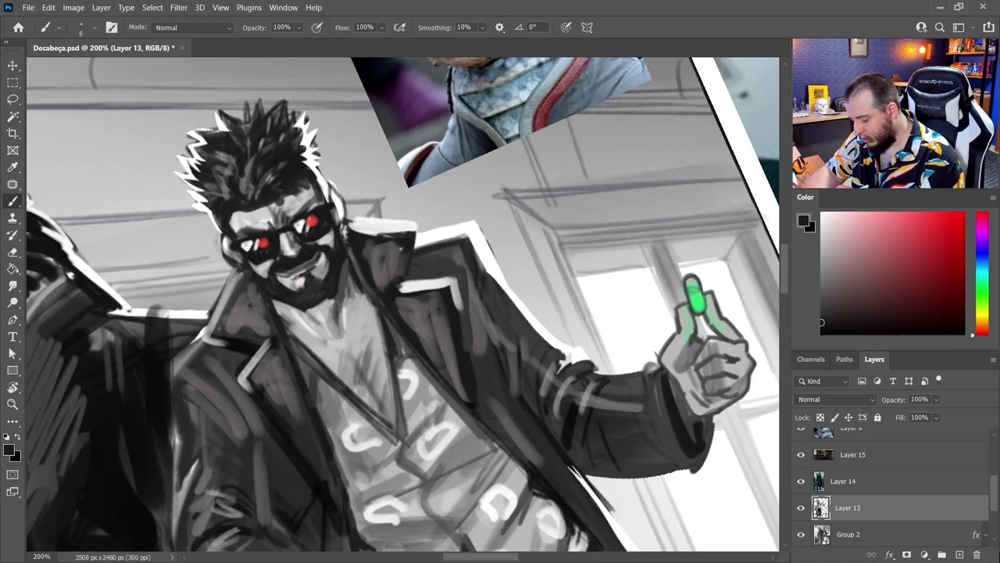
left_click(291, 278, "alt")
Step: Refine the man's chin, neck and sideburn with small strokes in sampled greys
key("r")
key("Escape")
key("z")
left_click(436, 405, "alt")
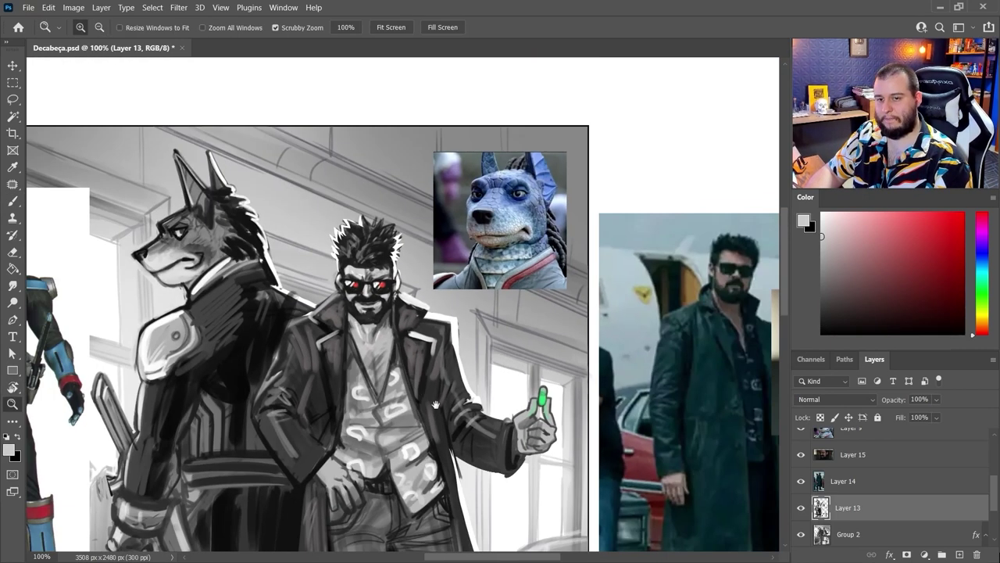
left_click_drag(437, 405, 383, 350)
key("b")
left_click(324, 285, "alt")
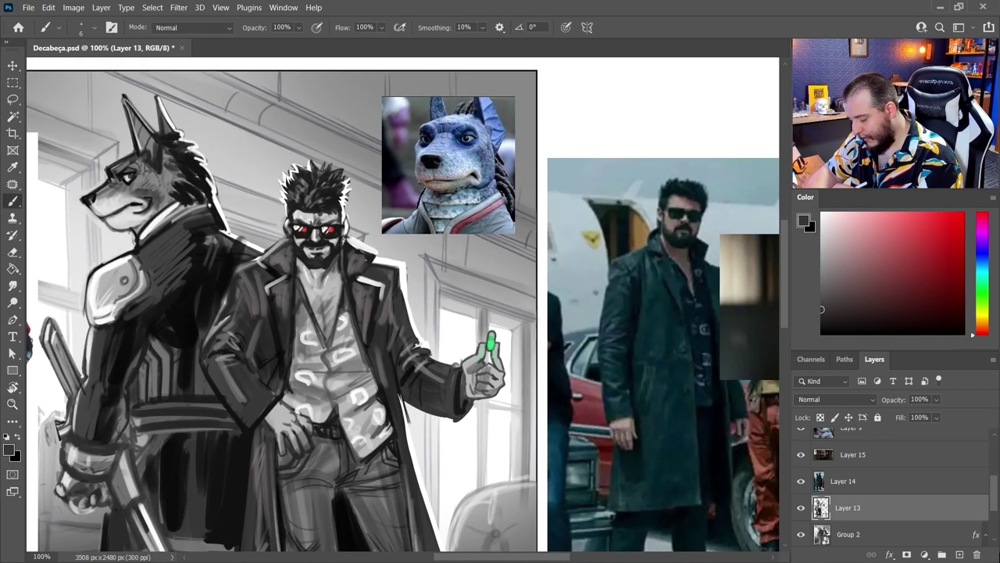
left_click(312, 274, "alt")
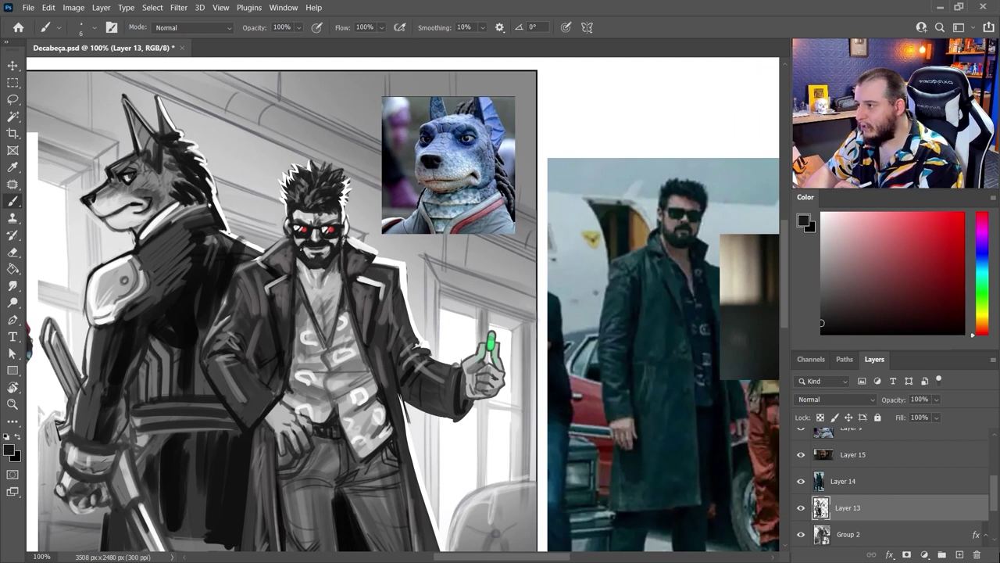
left_click(319, 271, "alt")
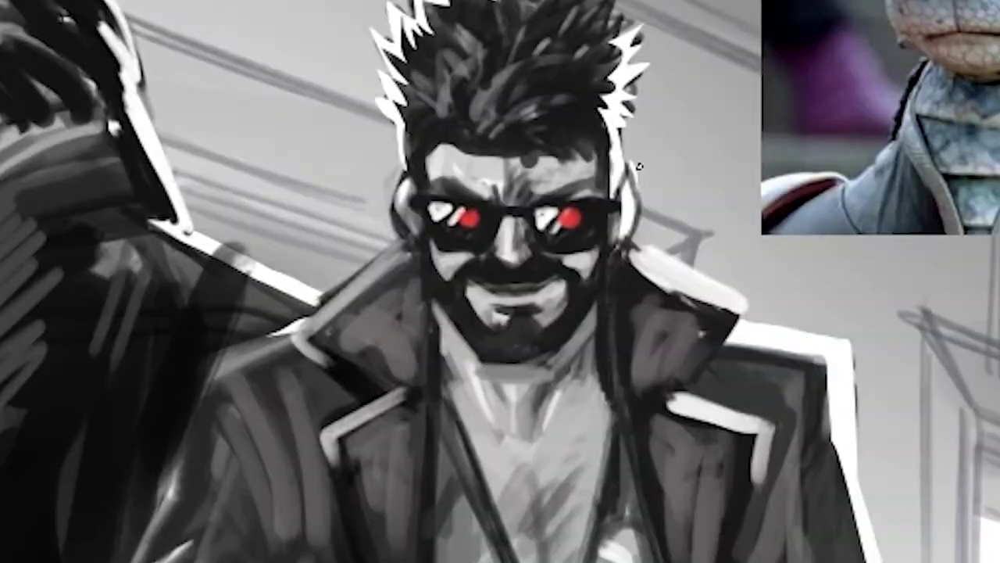
left_click(342, 223, "alt")
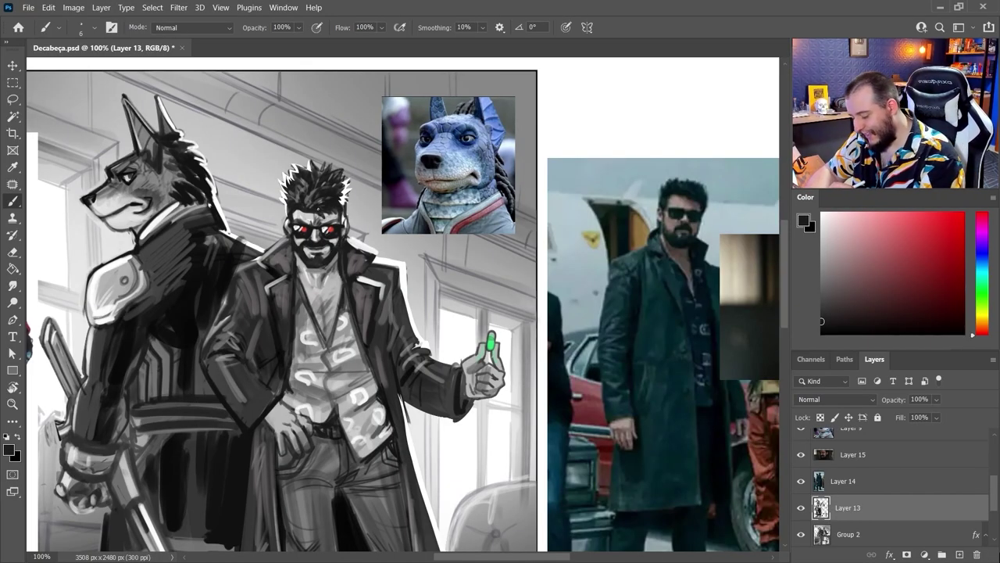
left_click(317, 219, "alt")
Step: Group the reference image layers from Layer 14 up to Layer 12 and hide the group
key("ctrl+minus")
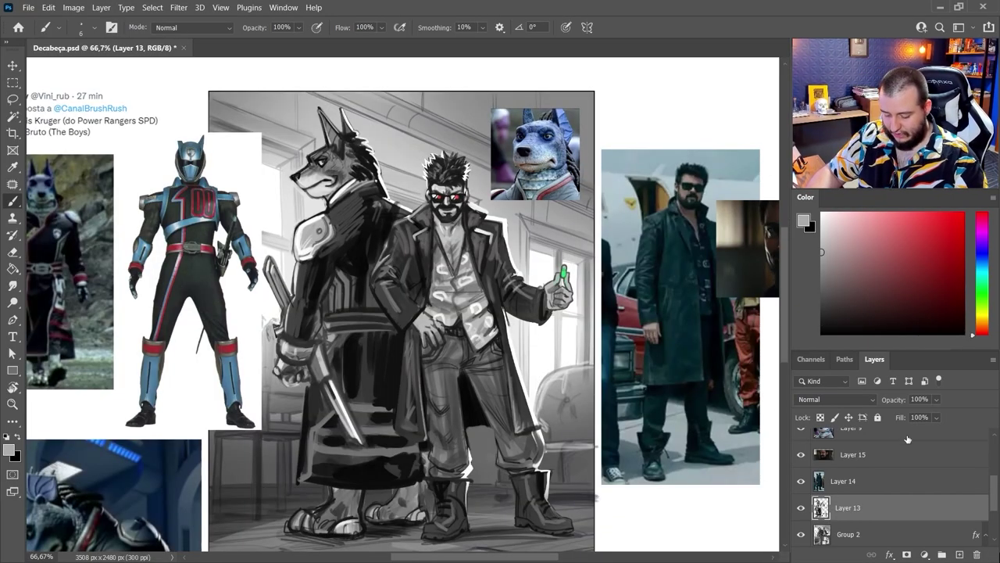
left_click(840, 481)
scroll(844, 474, "up", 5)
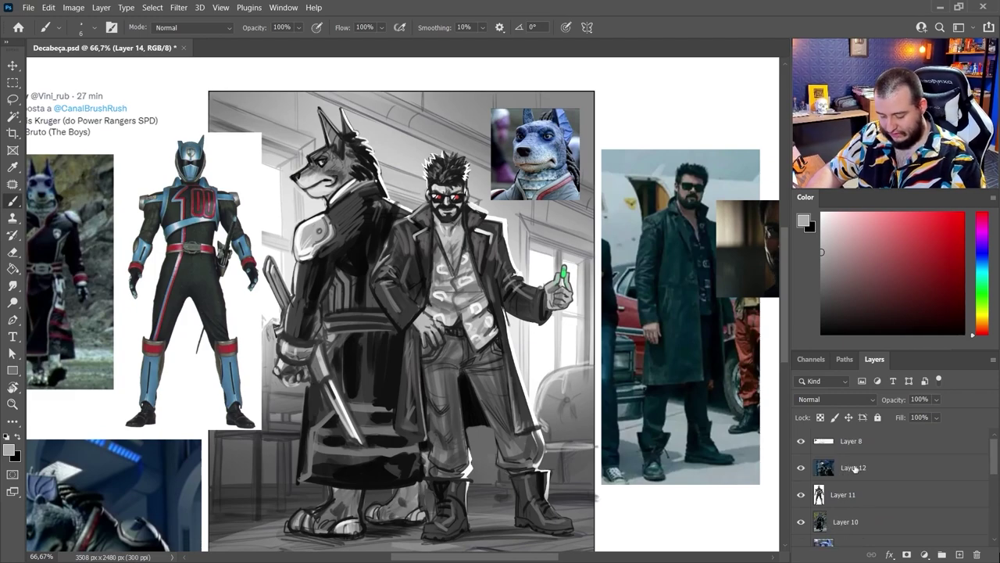
left_click(856, 469, "shift")
key("ctrl+g")
left_click(801, 463)
key("z")
left_click_drag(486, 338, 576, 314)
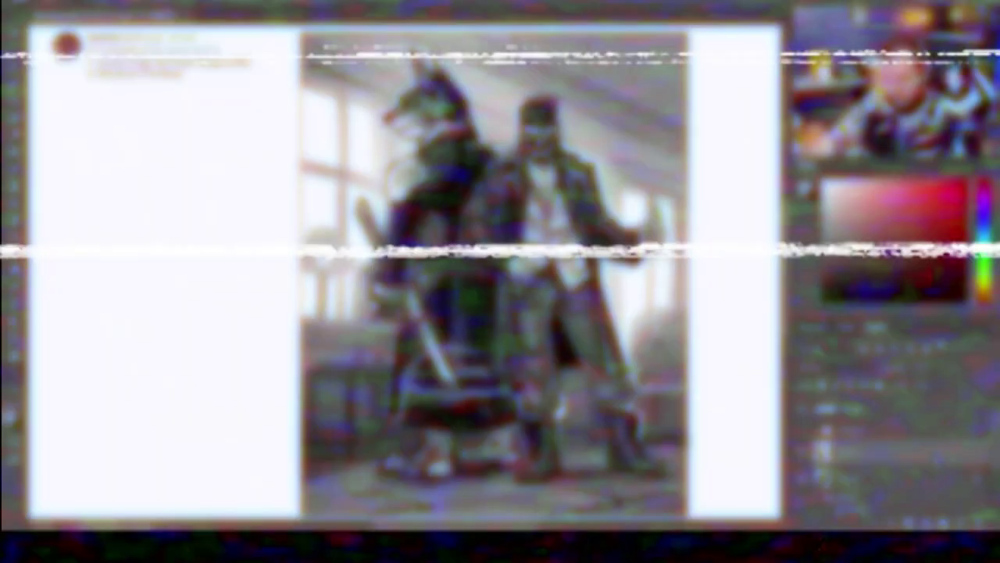